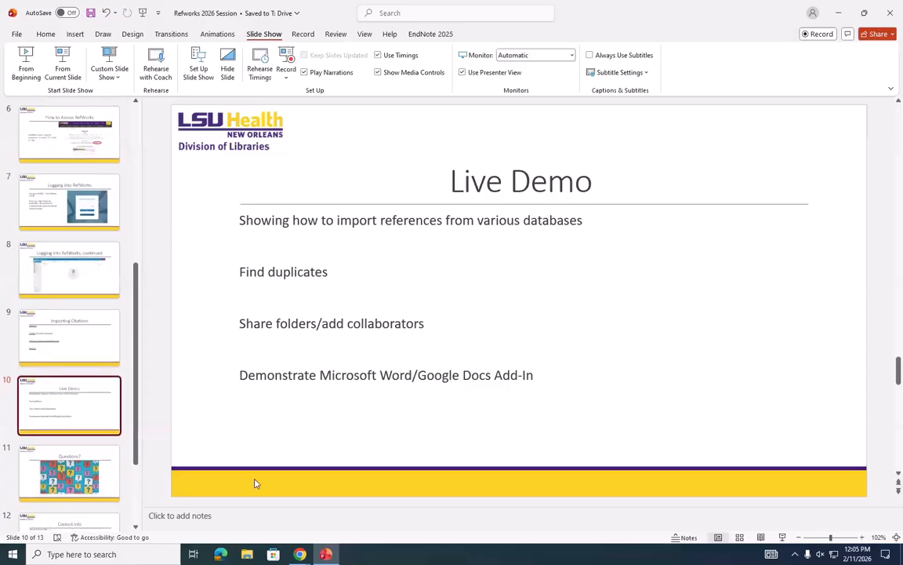
# Switch to the browser and open RefWorks from the popular resources on the LSU Health library's Databases page
pyautogui.click(839, 12)
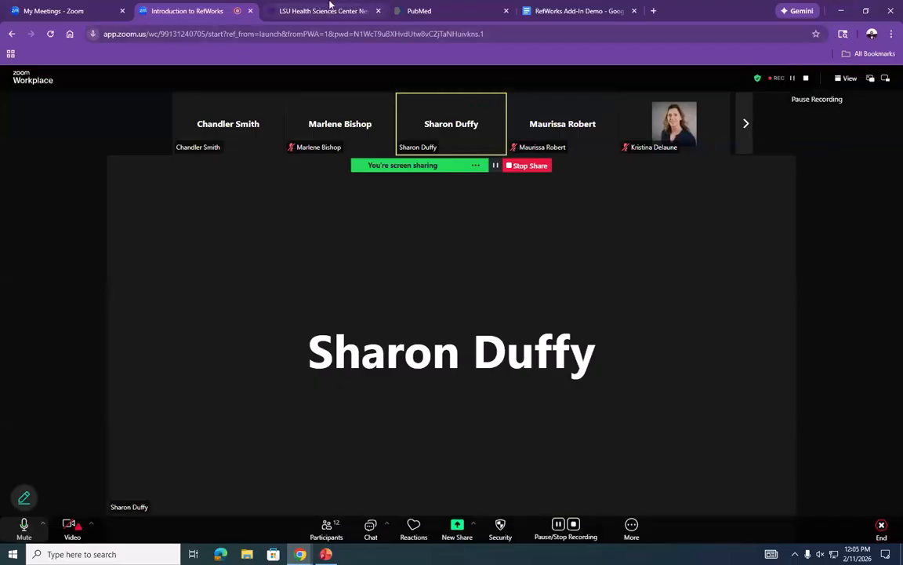
pyautogui.click(330, 4)
pyautogui.scroll(4, 472, 304)
pyautogui.scroll(-4, 274, 270)
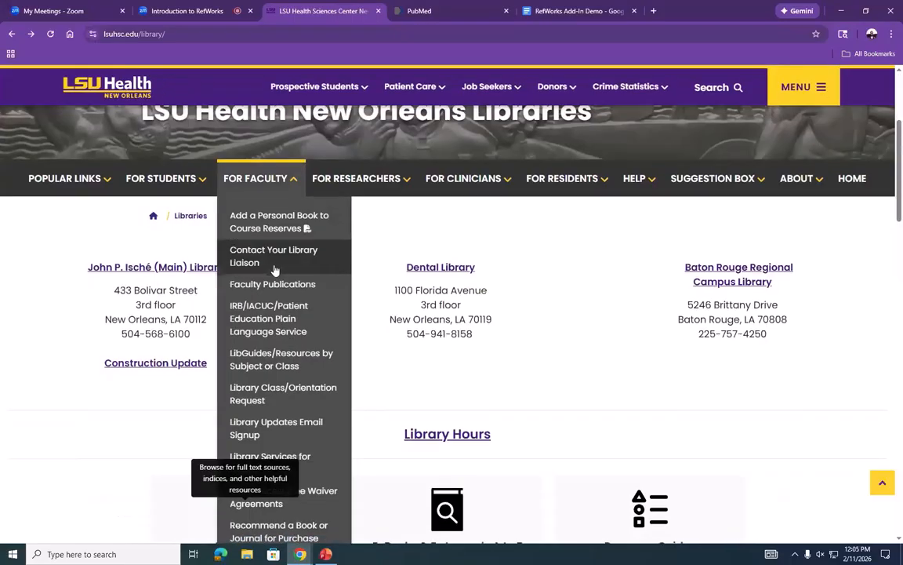
pyautogui.scroll(-3, 235, 329)
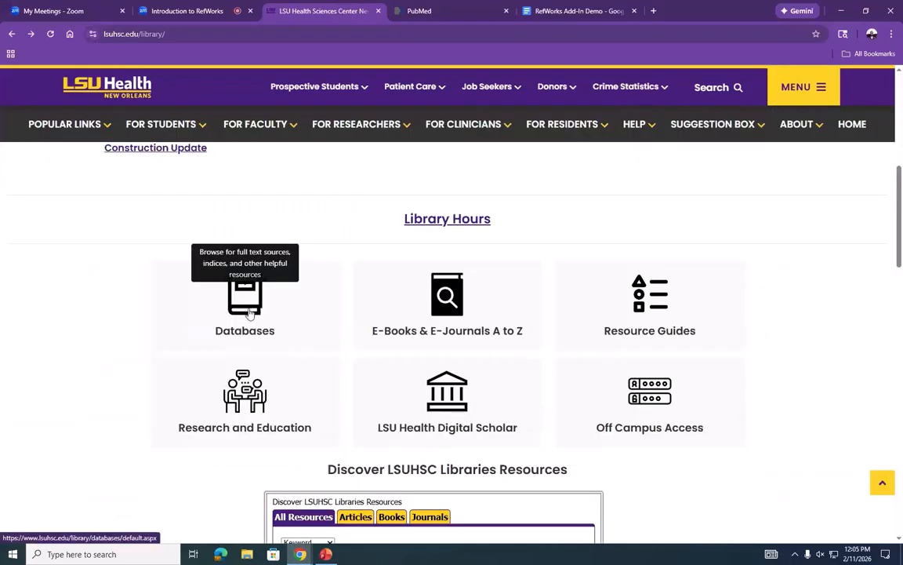
pyautogui.click(250, 312)
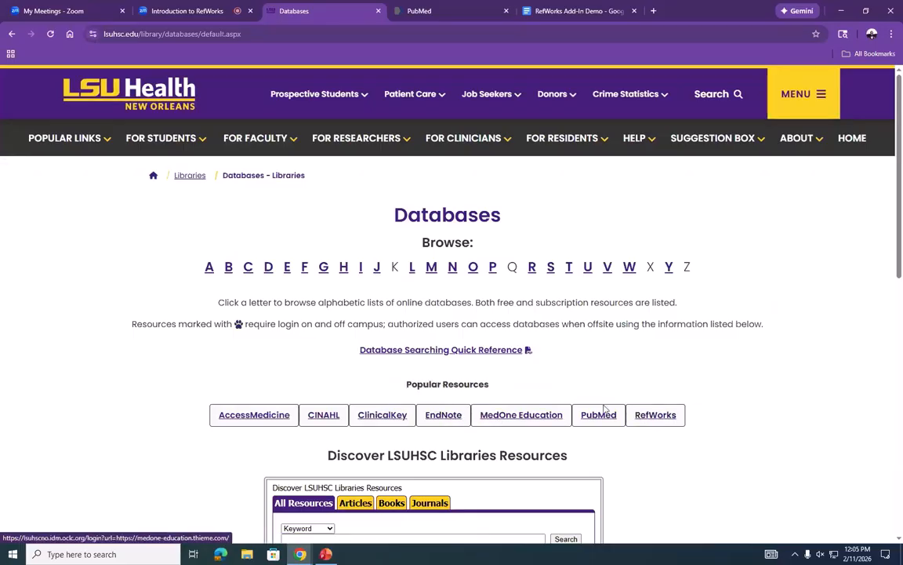
pyautogui.click(644, 416)
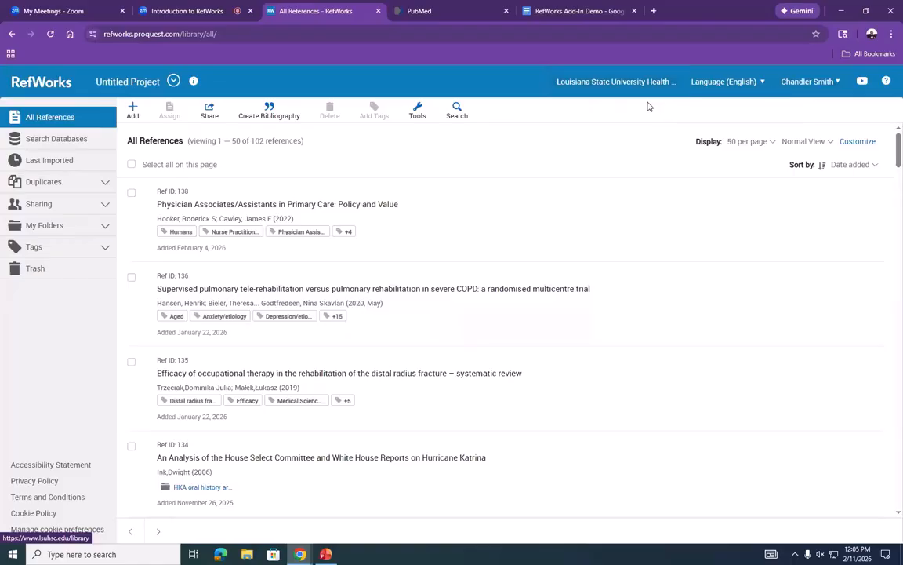
# Switch to PubMed and search for "lung cancer"
pyautogui.click(455, 12)
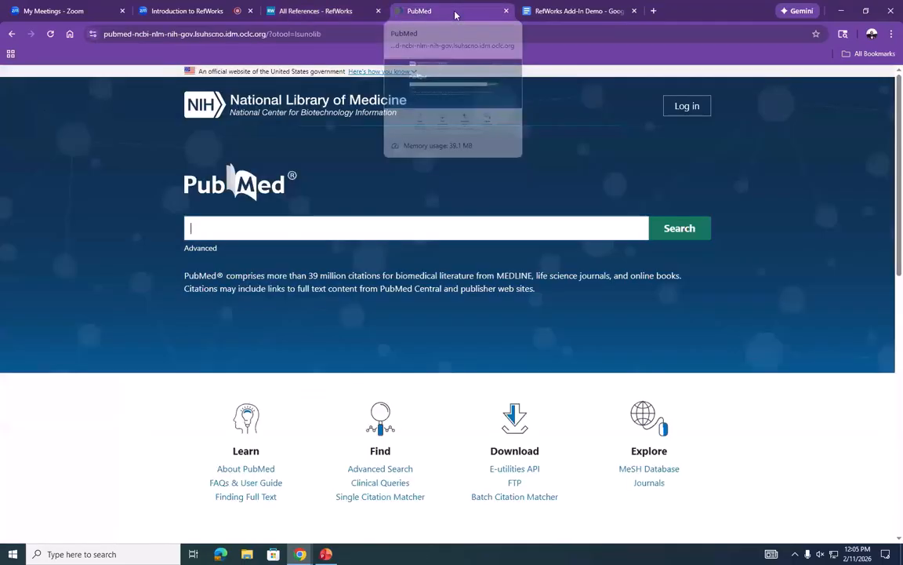
pyautogui.write('ca')
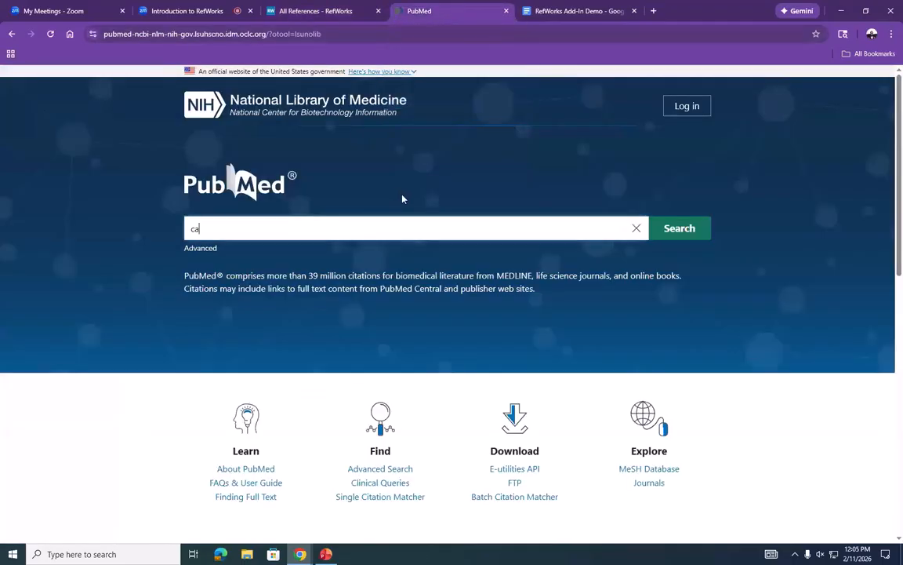
pyautogui.write('n')
pyautogui.press('BackSpace')
pyautogui.press('BackSpace')
pyautogui.press('BackSpace')
pyautogui.write('lung cancer')
pyautogui.press('Return')
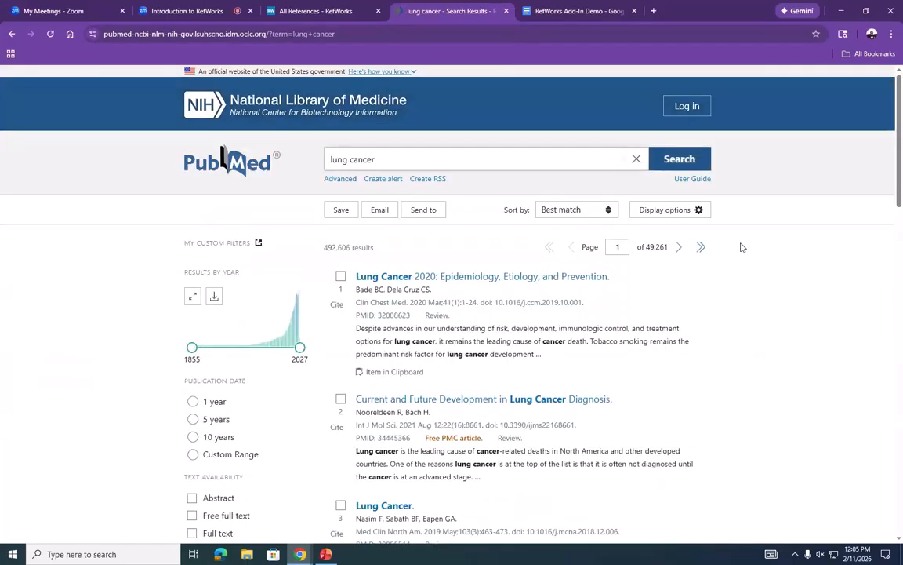
# Open the "Lung Cancer Screening" article from the results and download its citation as an .nbib file
pyautogui.scroll(-3, 514, 250)
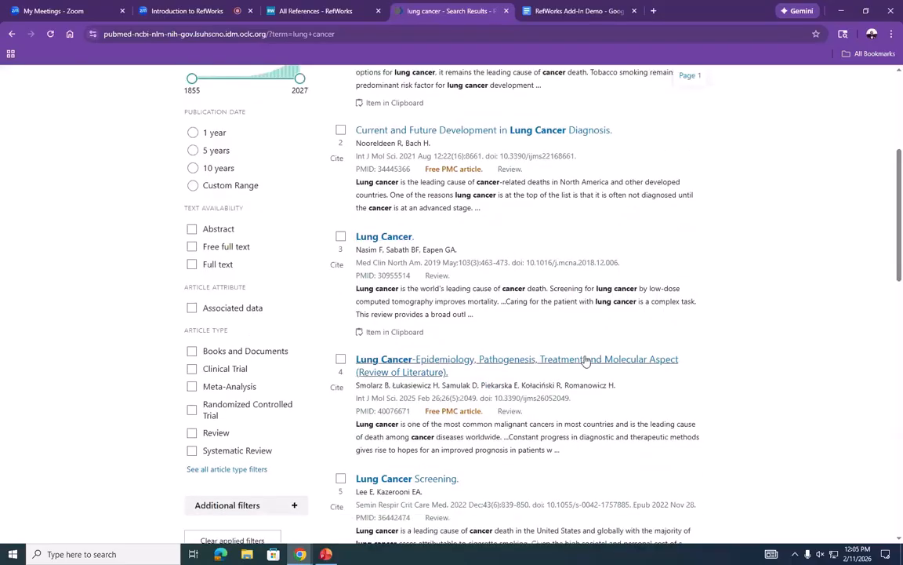
pyautogui.scroll(-3, 442, 269)
pyautogui.click(413, 210)
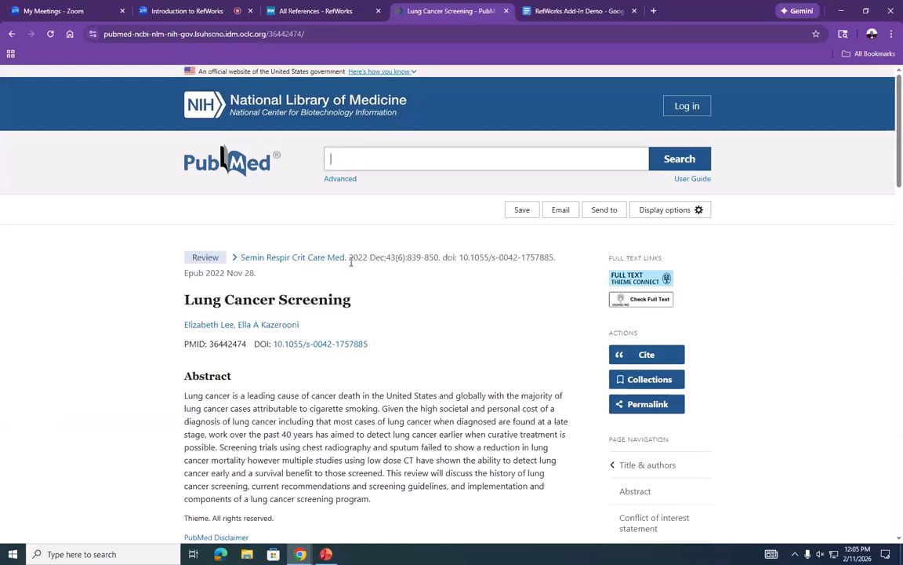
pyautogui.click(648, 355)
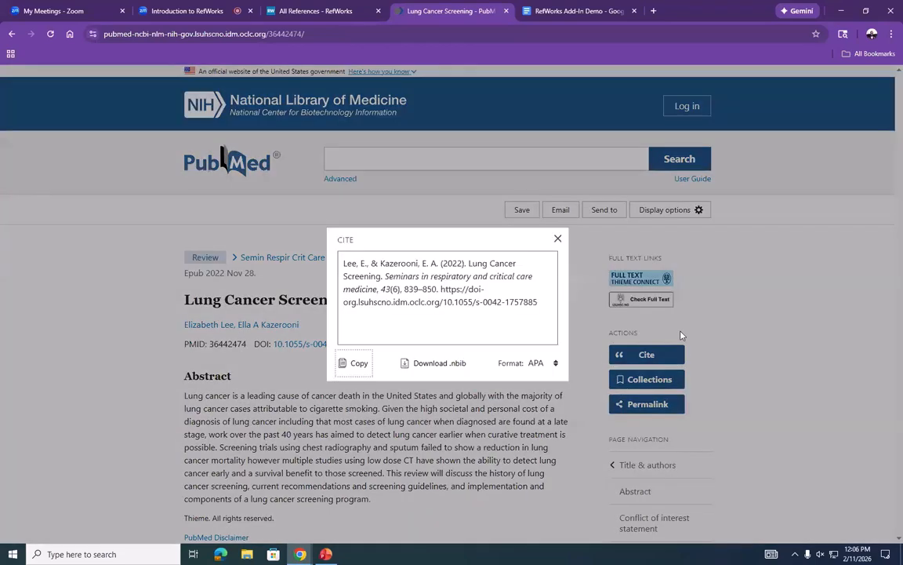
pyautogui.click(429, 368)
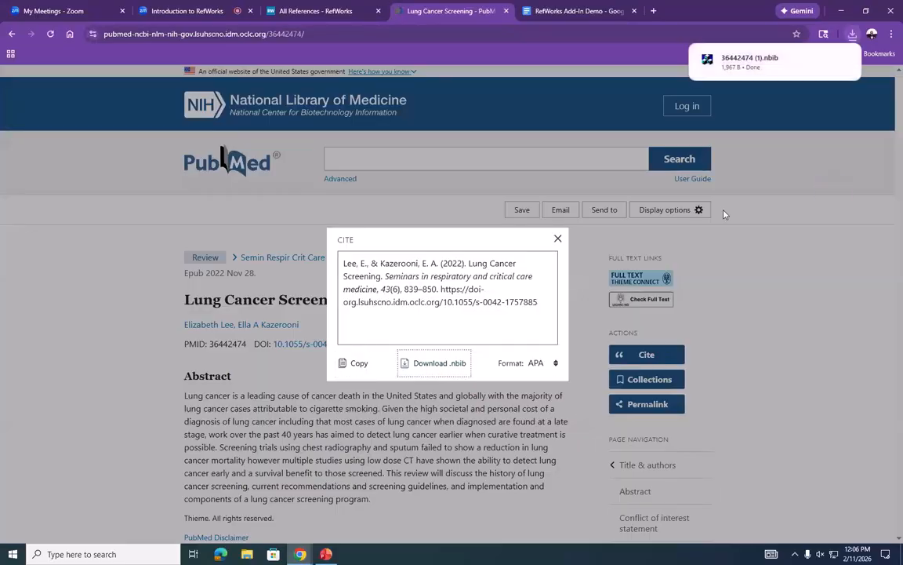
pyautogui.click(730, 281)
# Return to the results, open "Lung Cancer Treatment Advances in 2022", and download its citation as an .nbib file
pyautogui.click(12, 33)
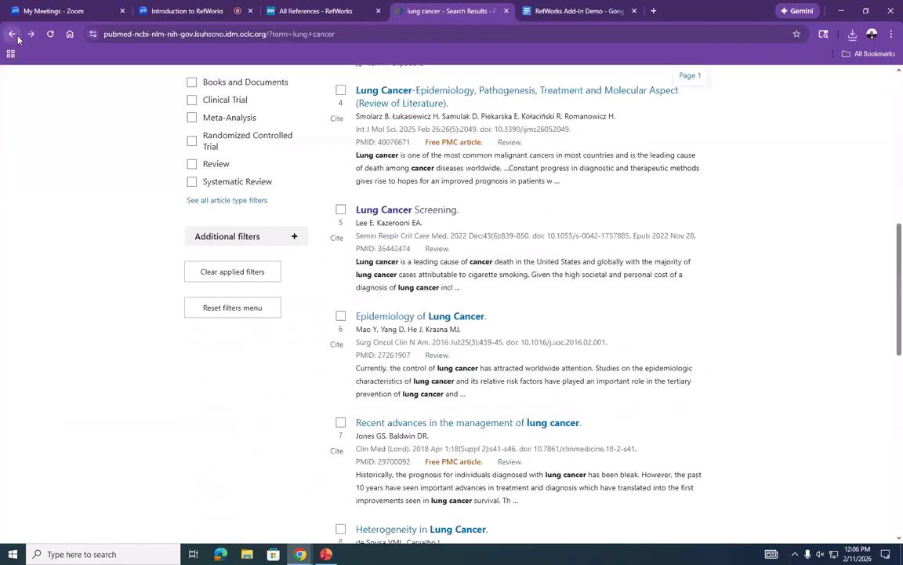
pyautogui.scroll(-6, 400, 281)
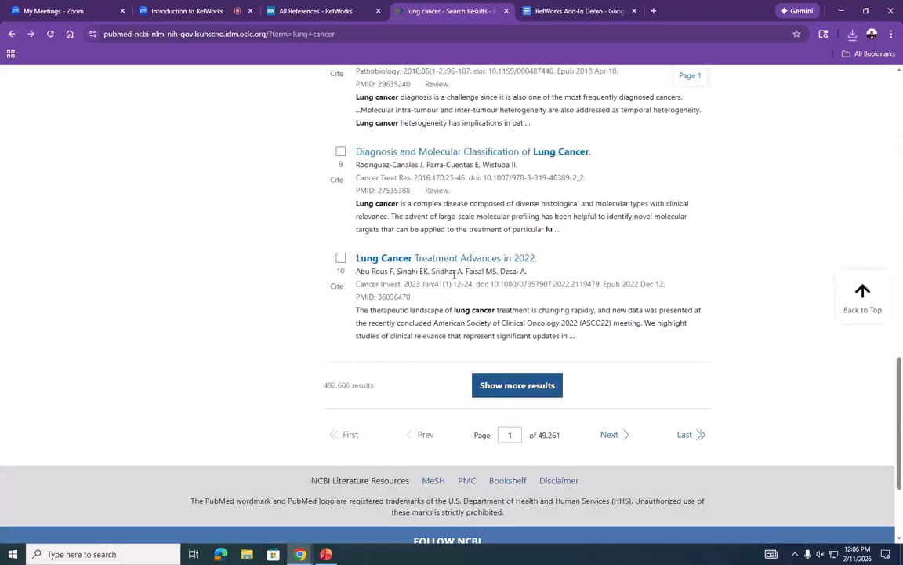
pyautogui.click(400, 258)
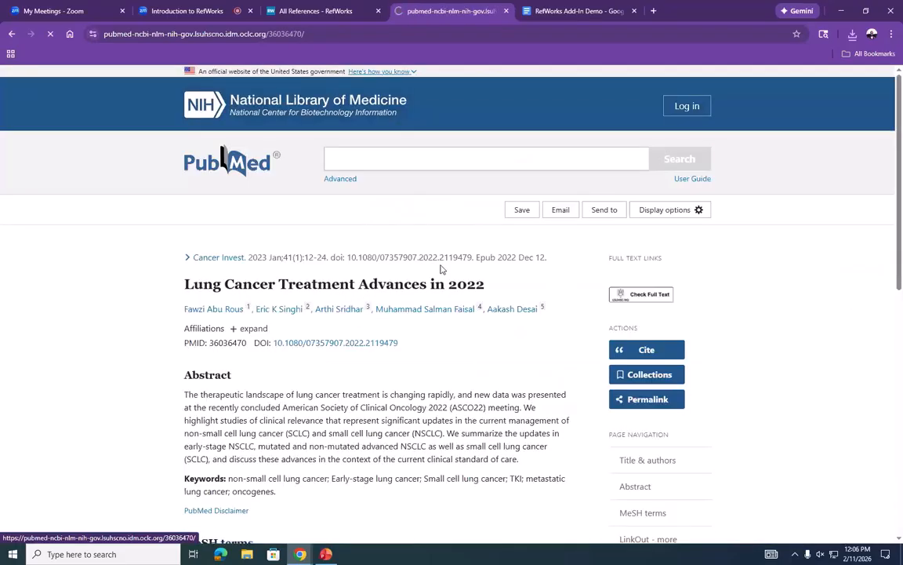
pyautogui.click(646, 355)
pyautogui.click(443, 367)
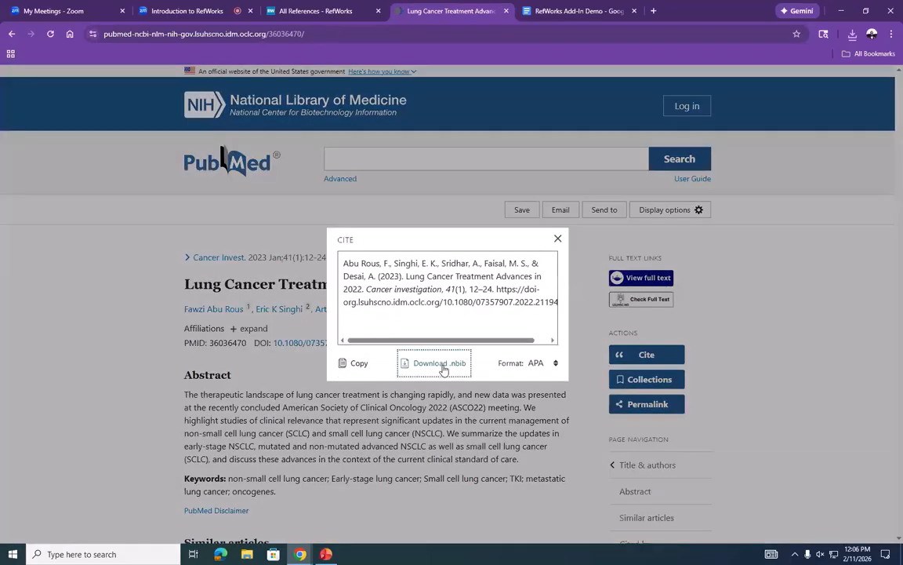
pyautogui.click(823, 345)
pyautogui.click(660, 358)
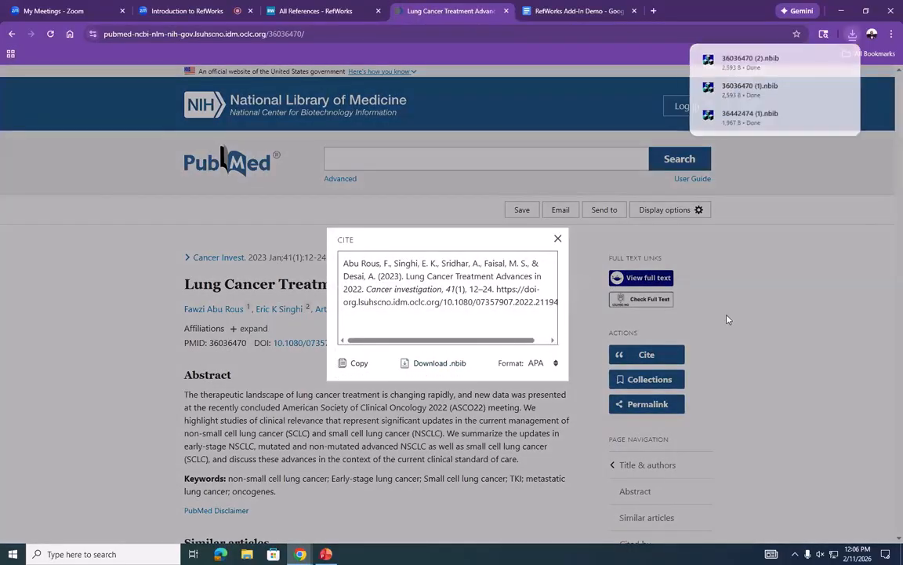
pyautogui.click(750, 316)
# Select the first three lung cancer results, send them to the PubMed Clipboard, and go to the Clipboard page
pyautogui.click(11, 34)
pyautogui.scroll(15, 212, 228)
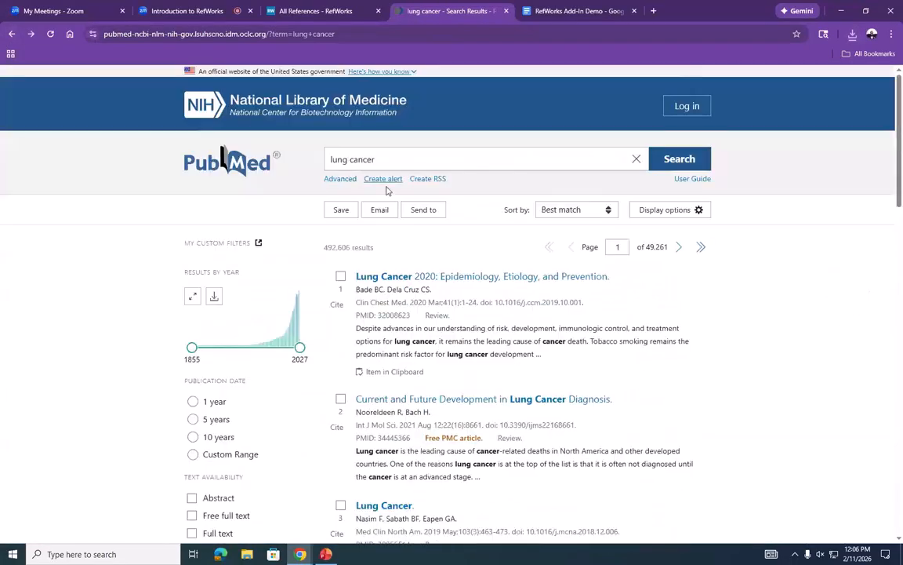
pyautogui.click(340, 276)
pyautogui.click(341, 399)
pyautogui.scroll(-2, 341, 376)
pyautogui.click(340, 345)
pyautogui.scroll(2, 353, 299)
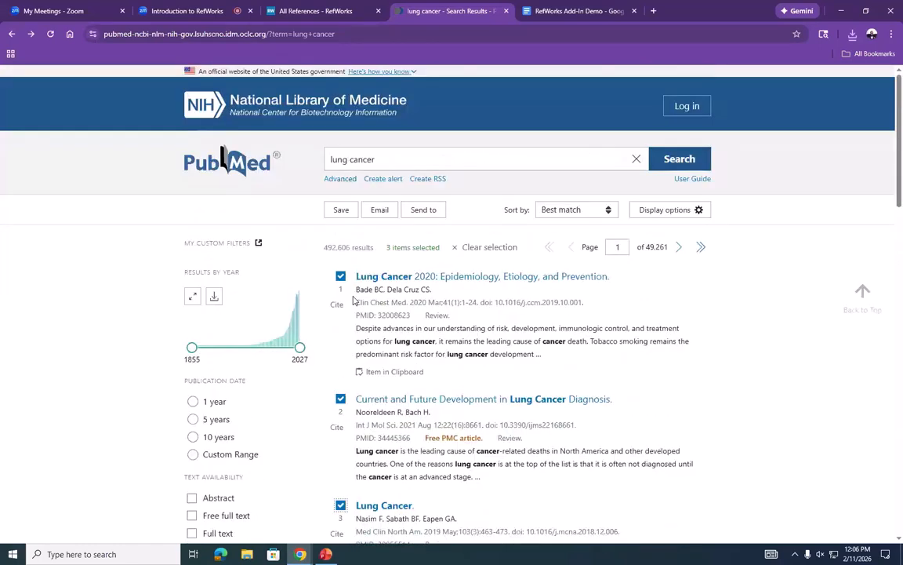
pyautogui.click(425, 213)
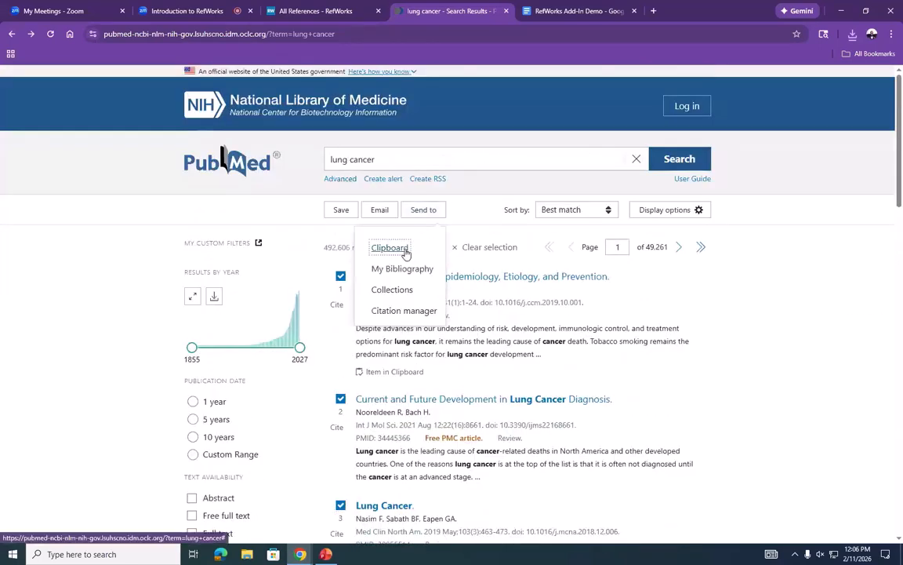
pyautogui.click(405, 251)
pyautogui.click(424, 209)
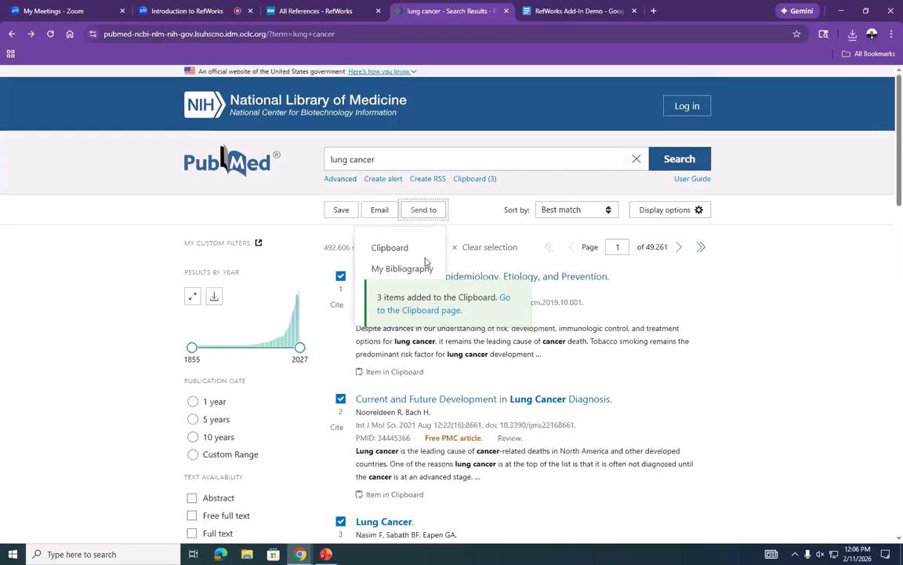
pyautogui.click(413, 308)
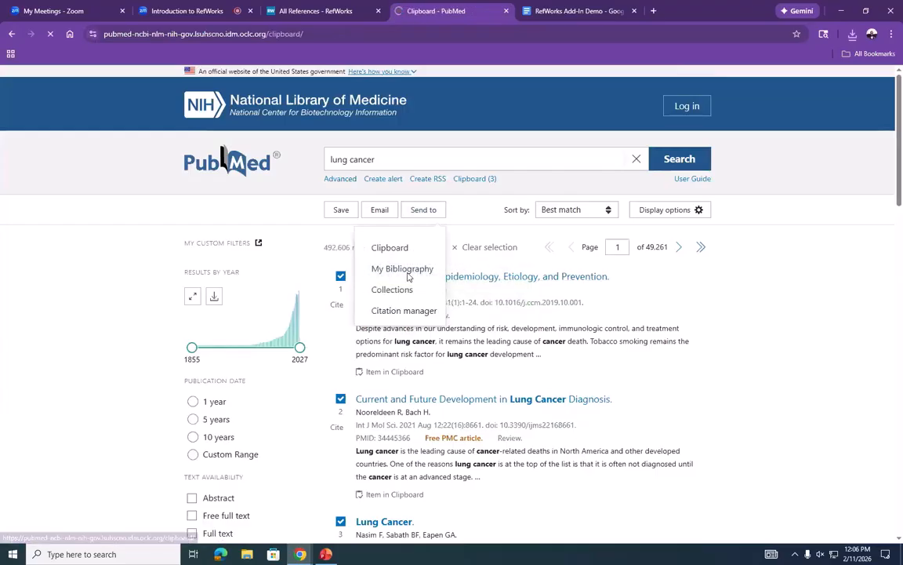
# Create a citation manager file from the Clipboard with the selection set to All results
pyautogui.click(285, 212)
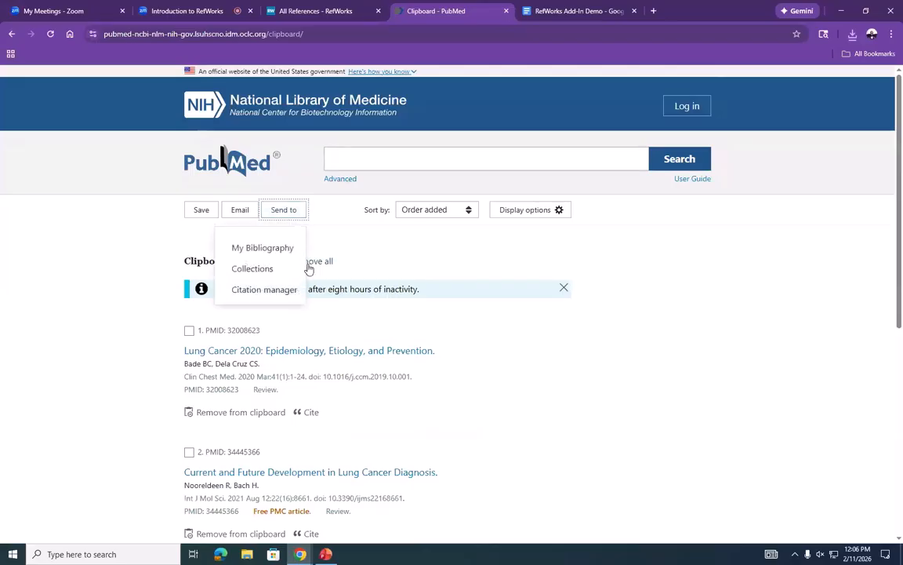
pyautogui.click(296, 290)
pyautogui.click(441, 295)
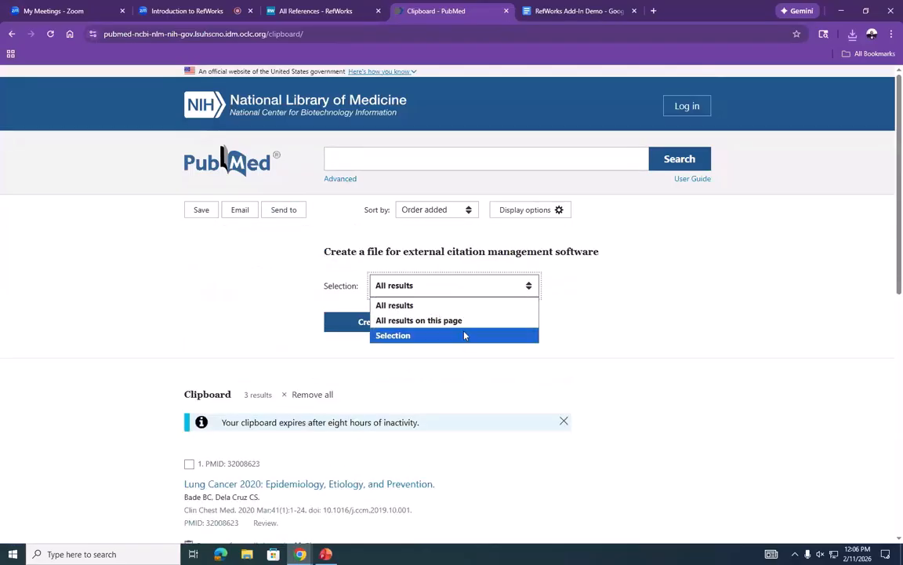
pyautogui.click(640, 303)
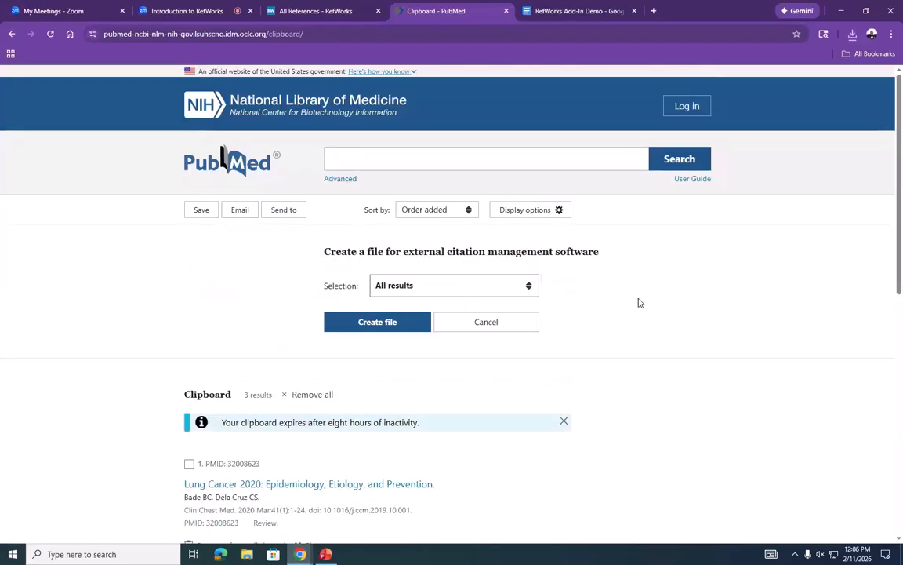
pyautogui.click(394, 328)
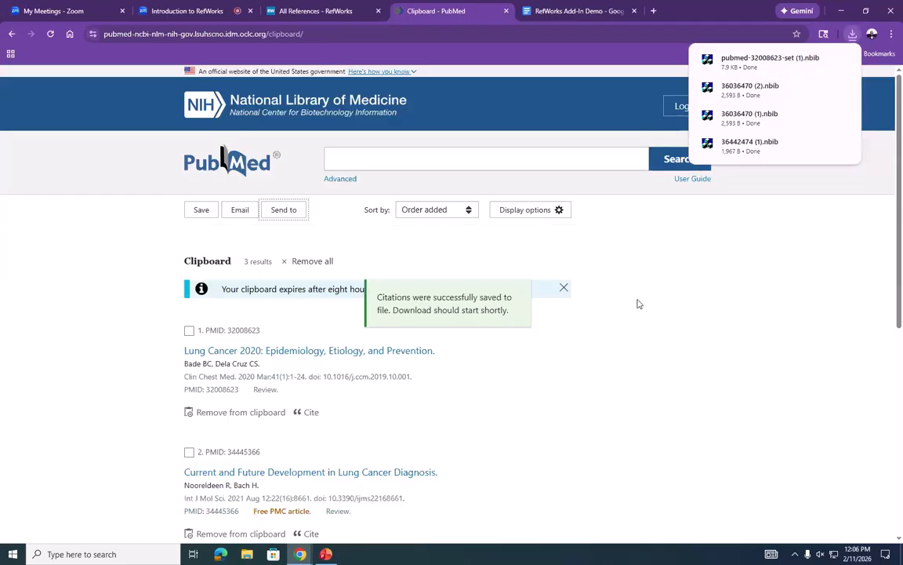
# Return to the search results and view the article "Lung Cancer 2020: Epidemiology, Etiology, and Prevention"
pyautogui.click(12, 33)
pyautogui.click(516, 276)
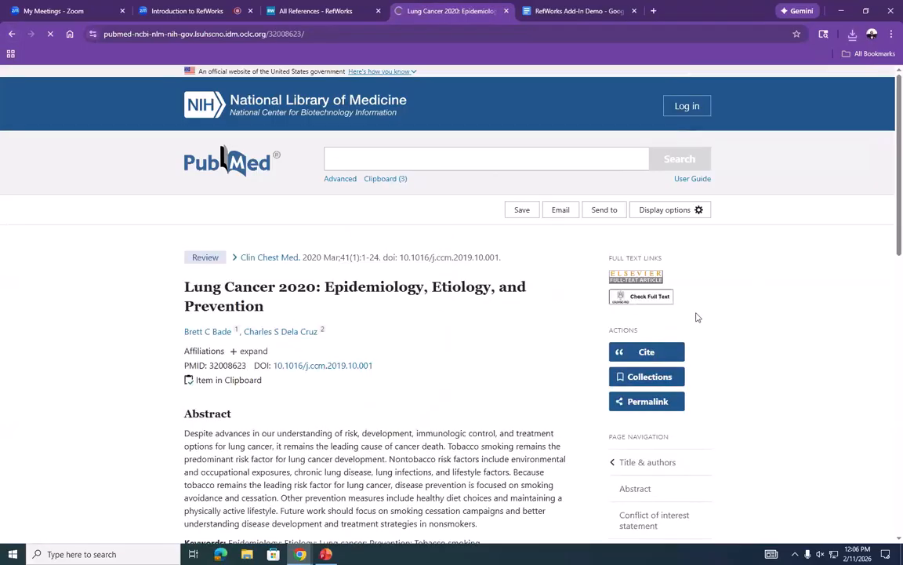
pyautogui.click(532, 158)
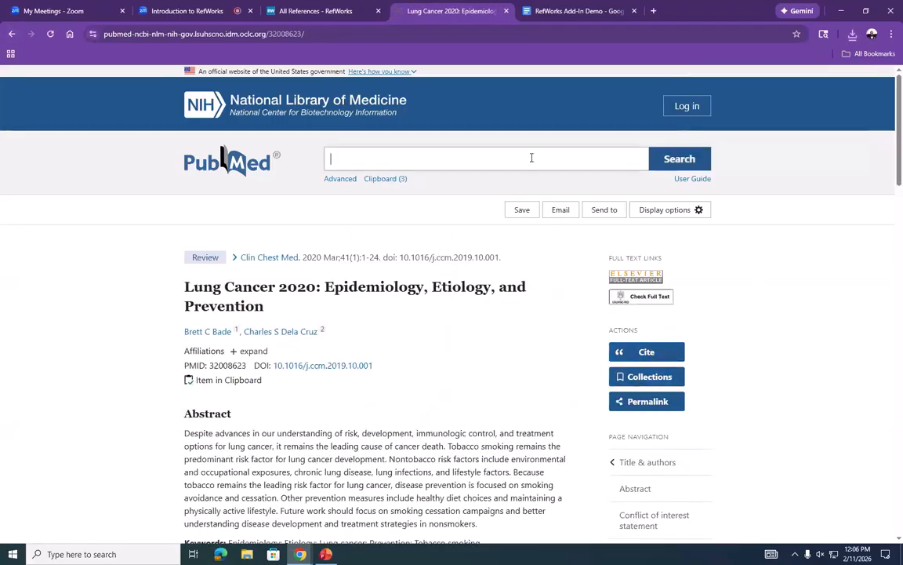
# Open the library site lsuhsc.edu/library/ in a new browser tab and go to its Databases page
pyautogui.click(654, 11)
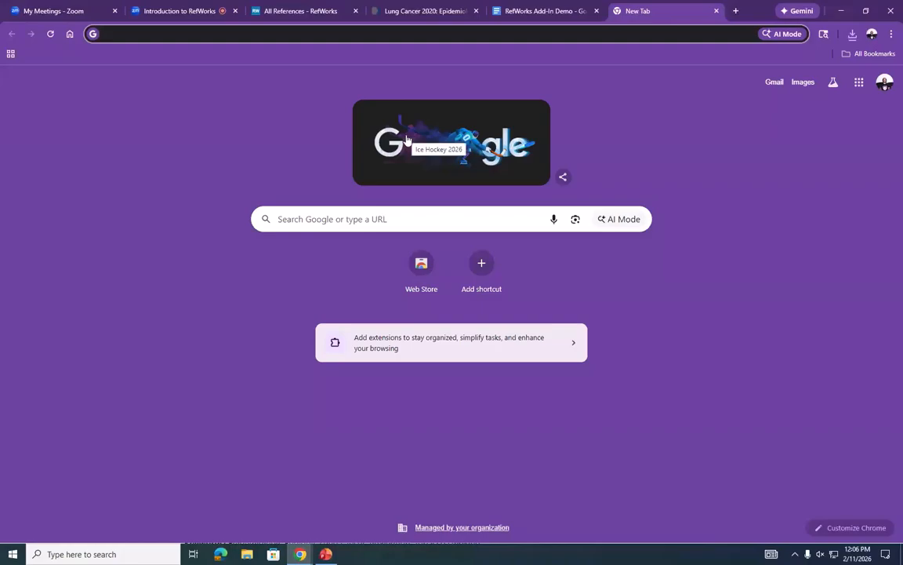
pyautogui.write('li')
pyautogui.press('BackSpace')
pyautogui.write('s')
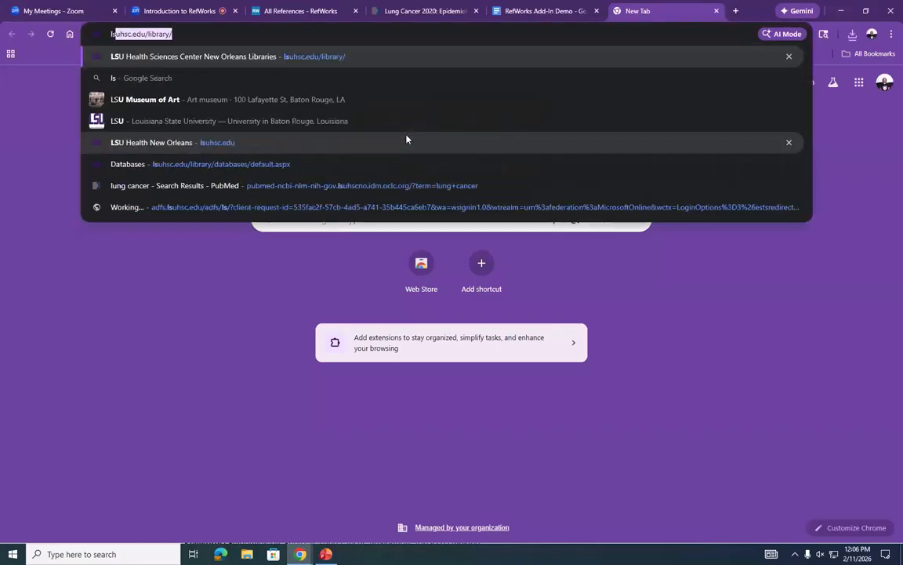
pyautogui.press('Return')
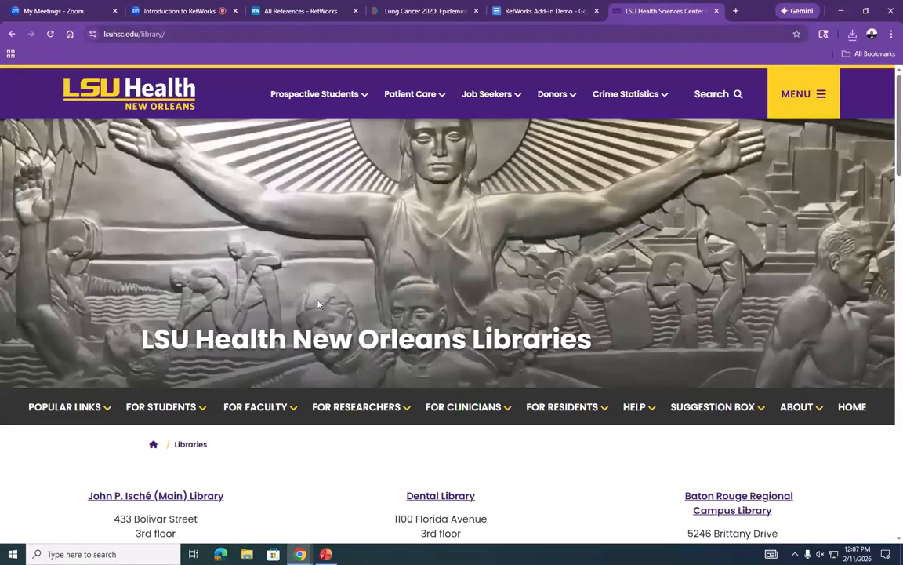
pyautogui.scroll(-4, 286, 269)
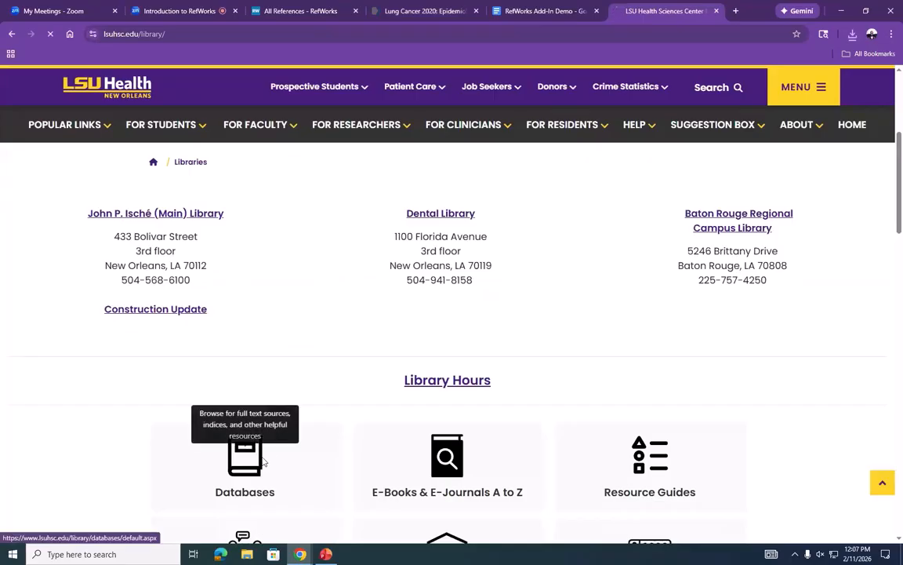
pyautogui.click(246, 457)
# Open the CINAHL database in a separate browser tab and switch to it
pyautogui.rightClick(338, 413)
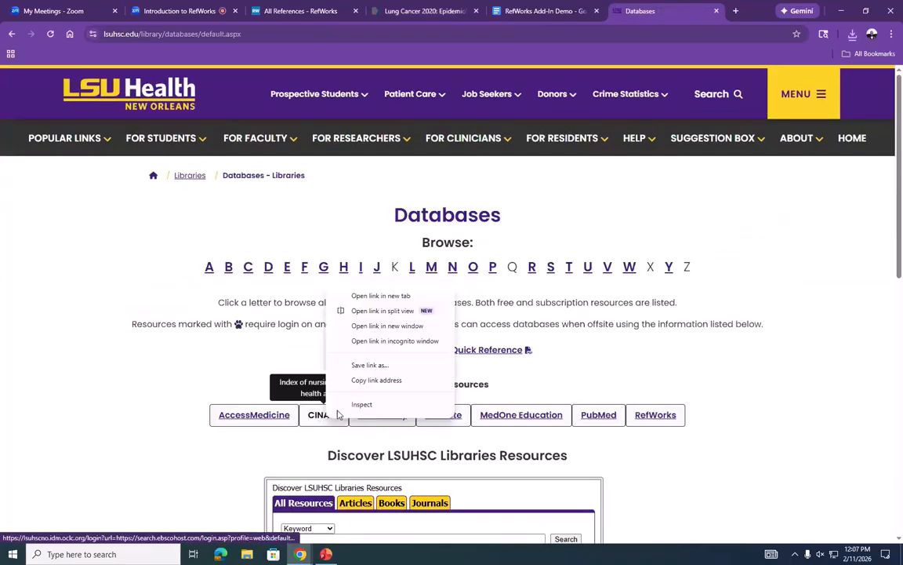
pyautogui.click(369, 296)
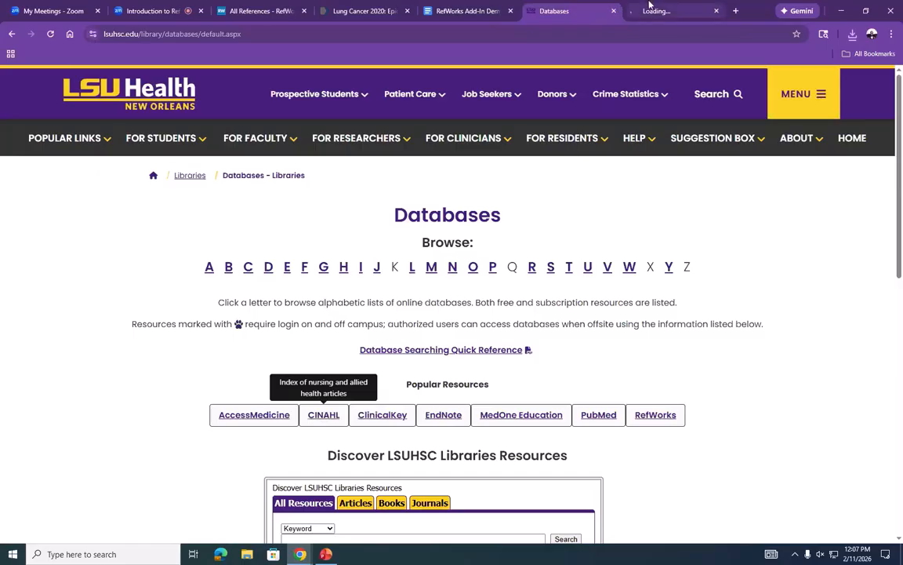
pyautogui.click(639, 11)
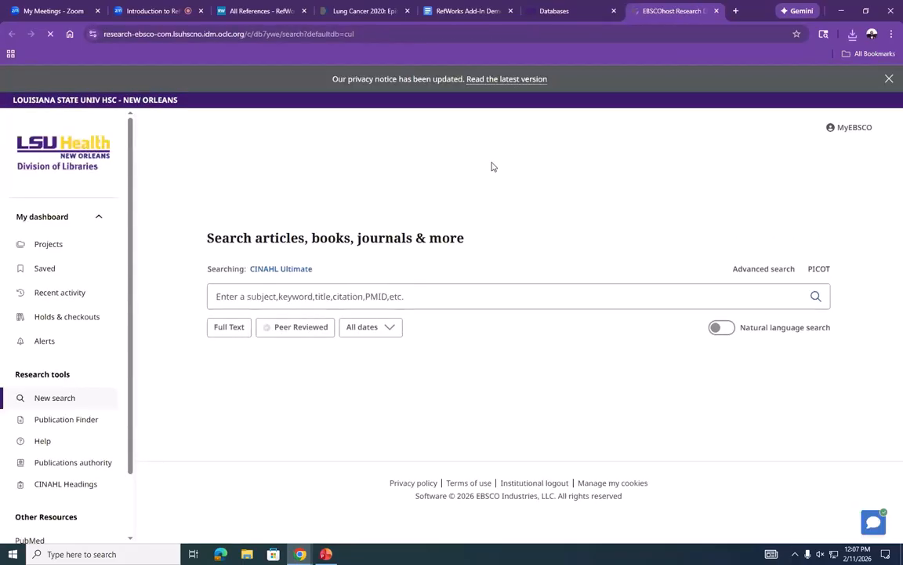
# Search CINAHL Ultimate for "breast cancer"
pyautogui.click(329, 295)
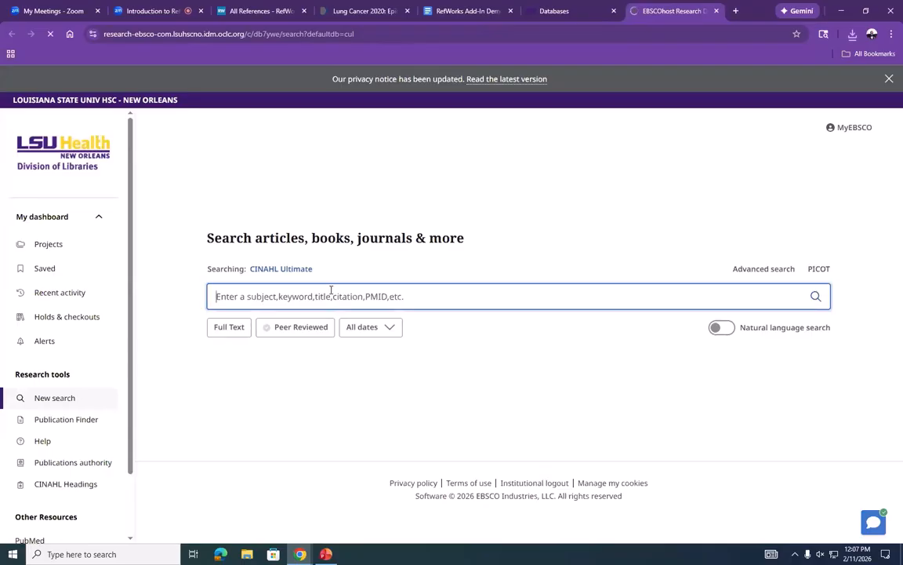
pyautogui.write('canc')
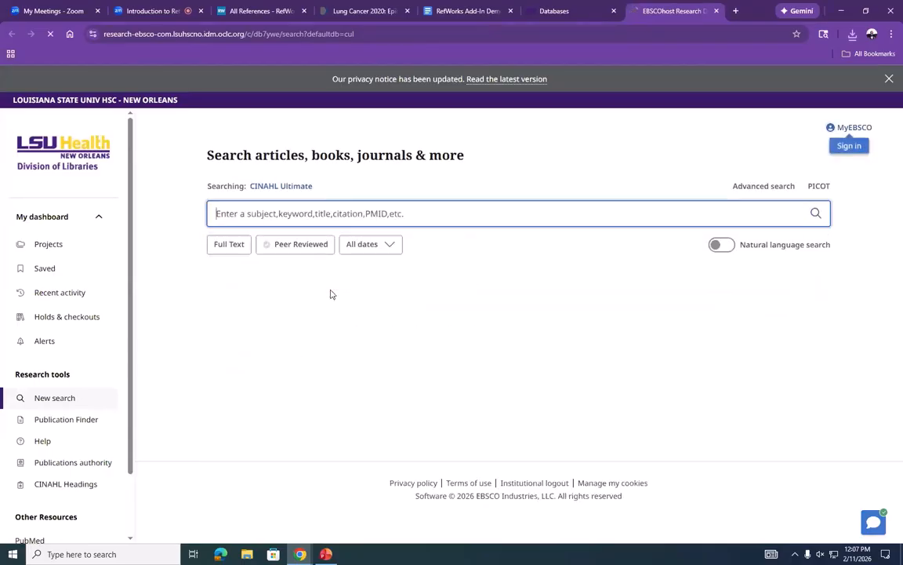
pyautogui.write('breast cancer')
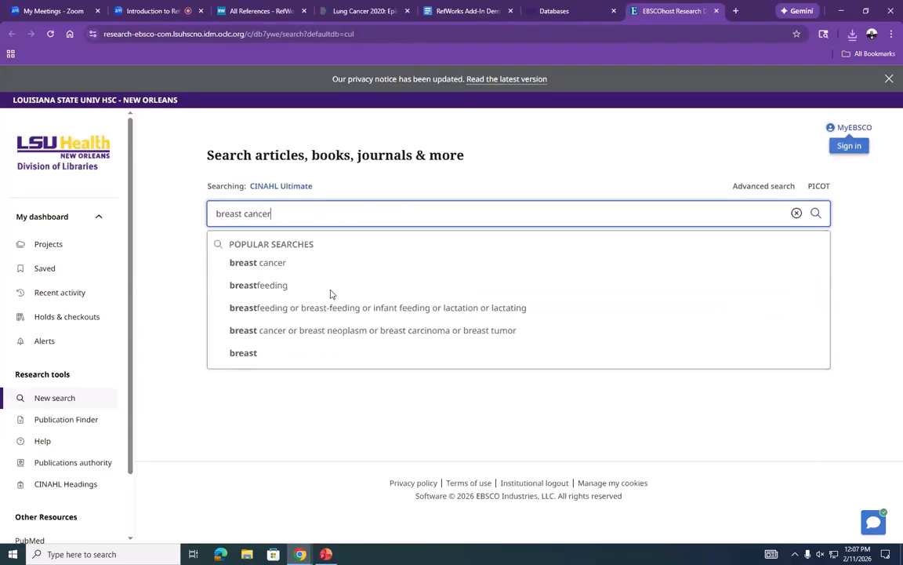
pyautogui.press('Return')
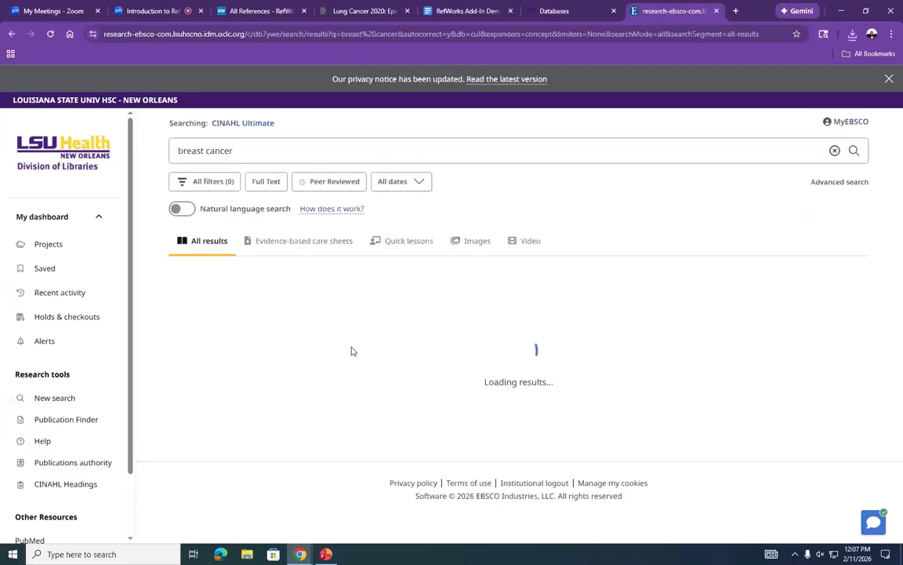
# Open the article "Prevention of arm lymphoedema after breast cancer: what health professionals need to know" from the search results
pyautogui.scroll(-5, 377, 365)
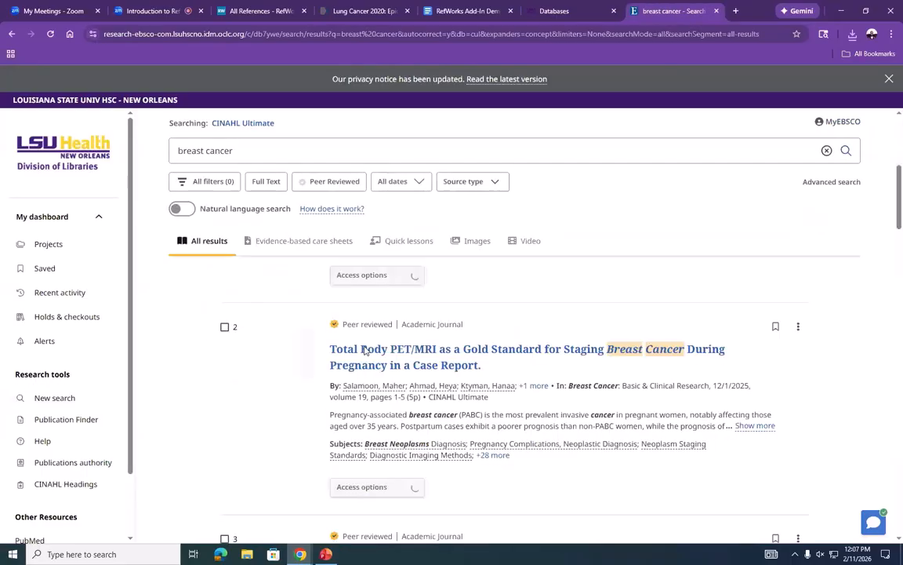
pyautogui.scroll(-4, 402, 367)
pyautogui.scroll(2, 404, 373)
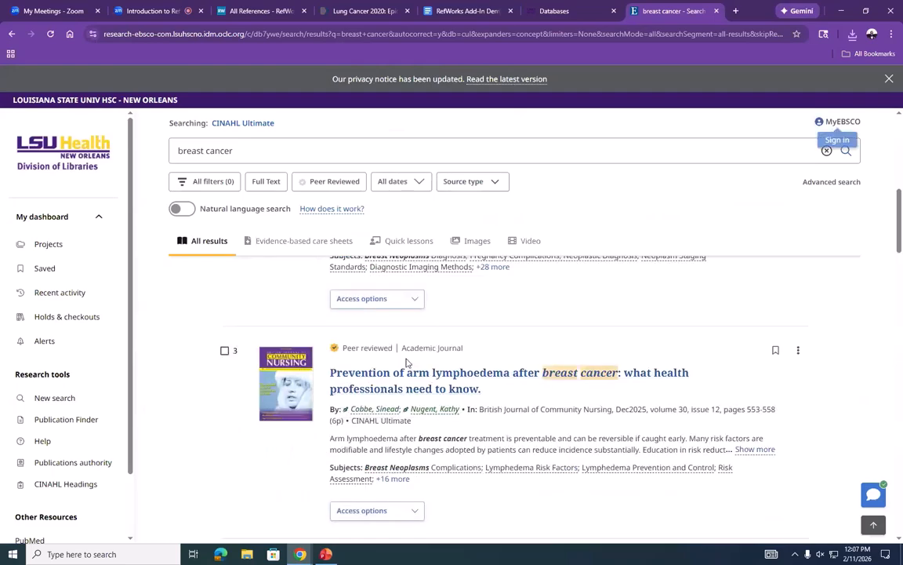
pyautogui.click(405, 376)
pyautogui.click(406, 376)
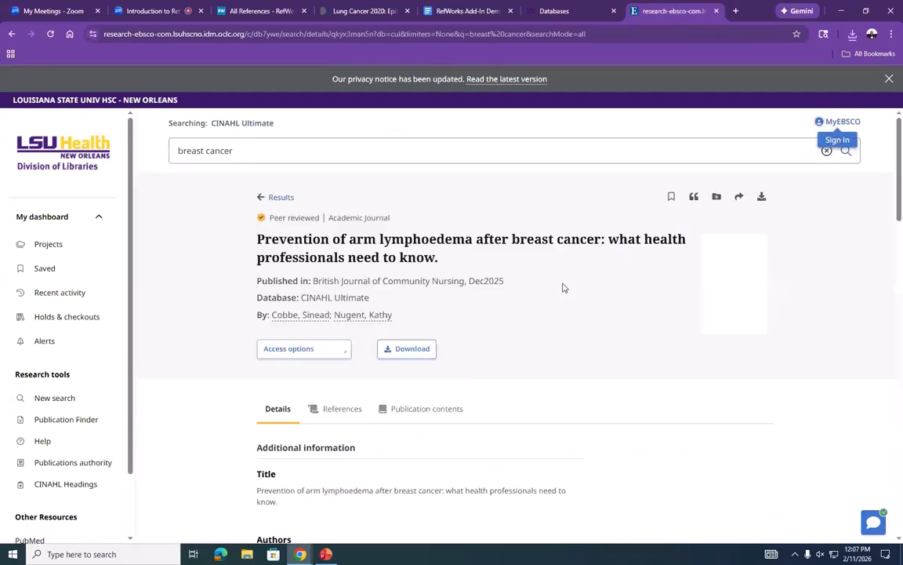
# Export the article's citation directly to RefWorks from its citation options
pyautogui.click(694, 199)
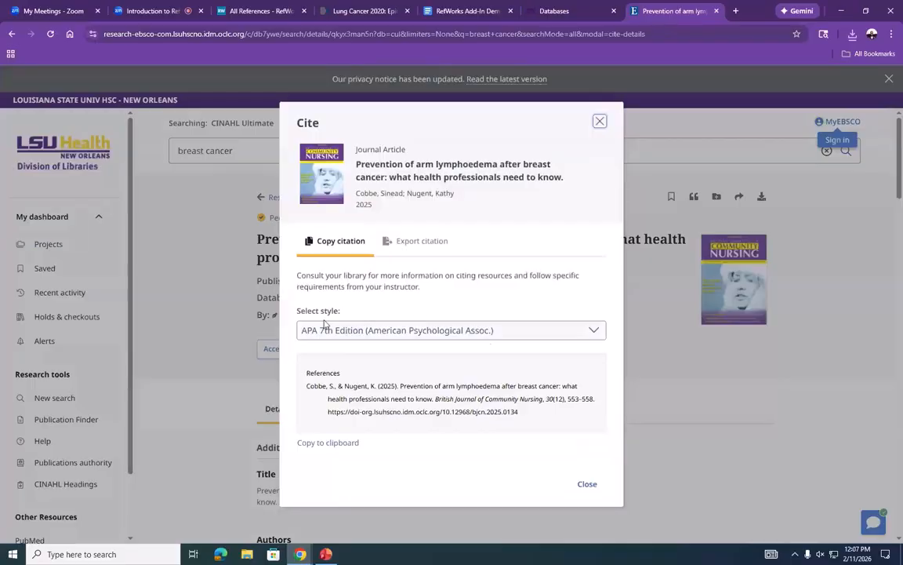
pyautogui.click(436, 248)
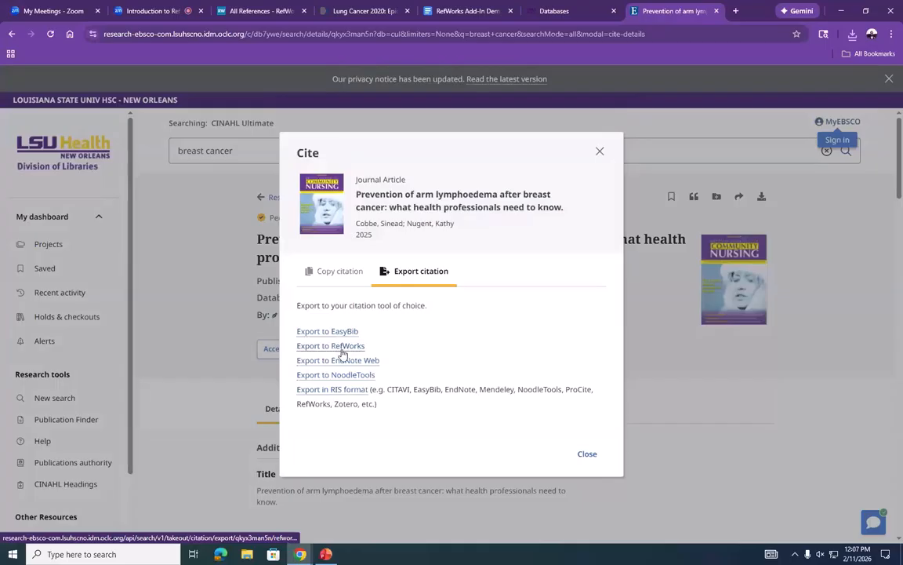
pyautogui.click(342, 345)
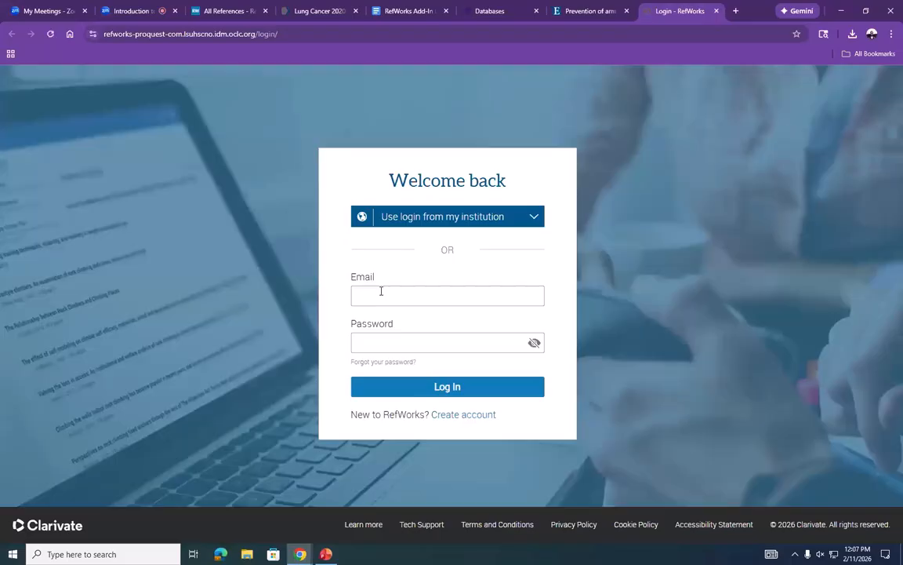
# Log in to RefWorks with the account email and password, accept all cookies, and decline saving the password
pyautogui.click(381, 291)
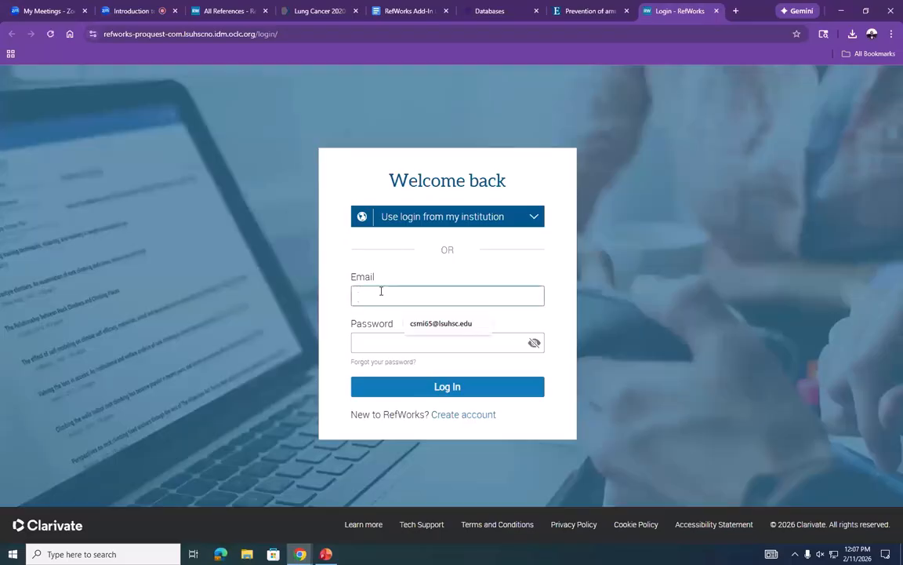
pyautogui.click(418, 324)
pyautogui.click(393, 344)
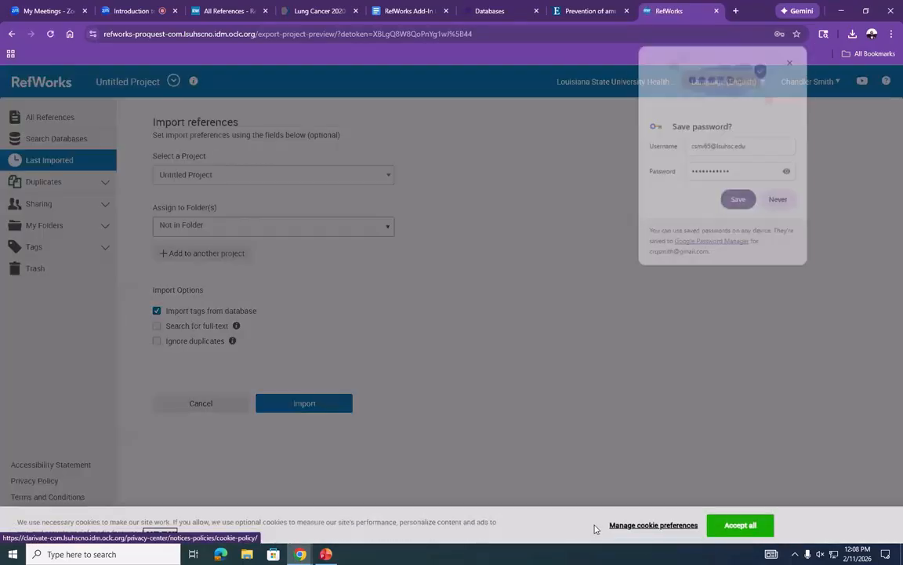
pyautogui.click(731, 533)
pyautogui.click(779, 204)
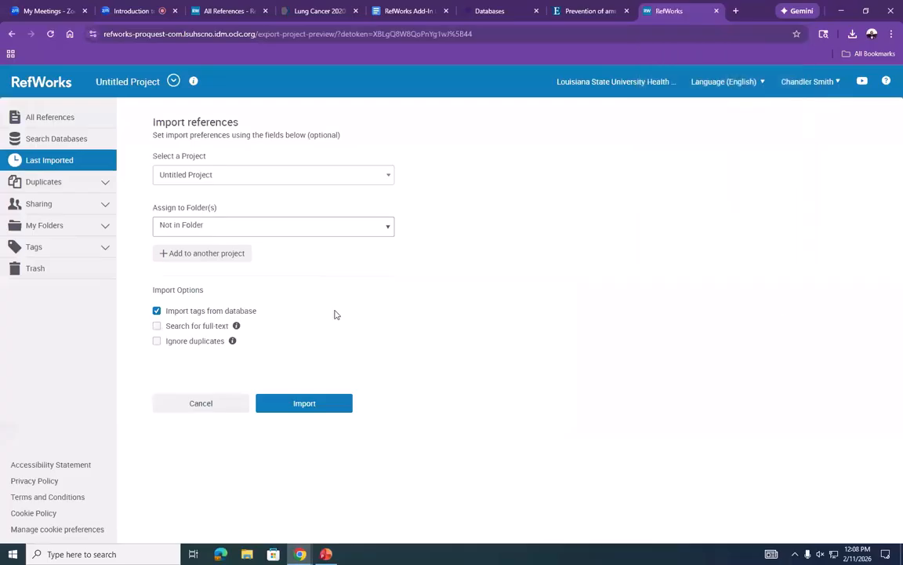
# Import the reference into Untitled Project without assigning a folder, and go to the last imported references
pyautogui.click(262, 227)
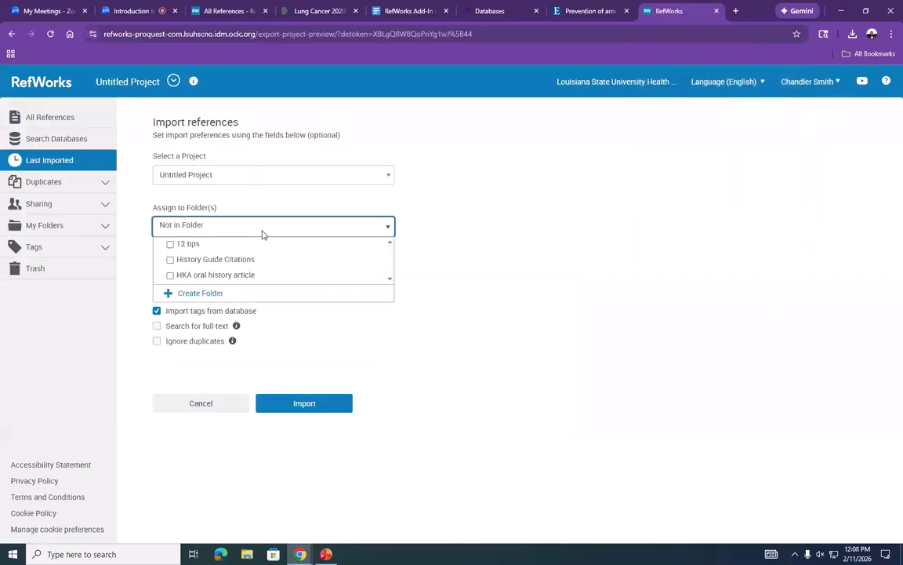
pyautogui.click(262, 227)
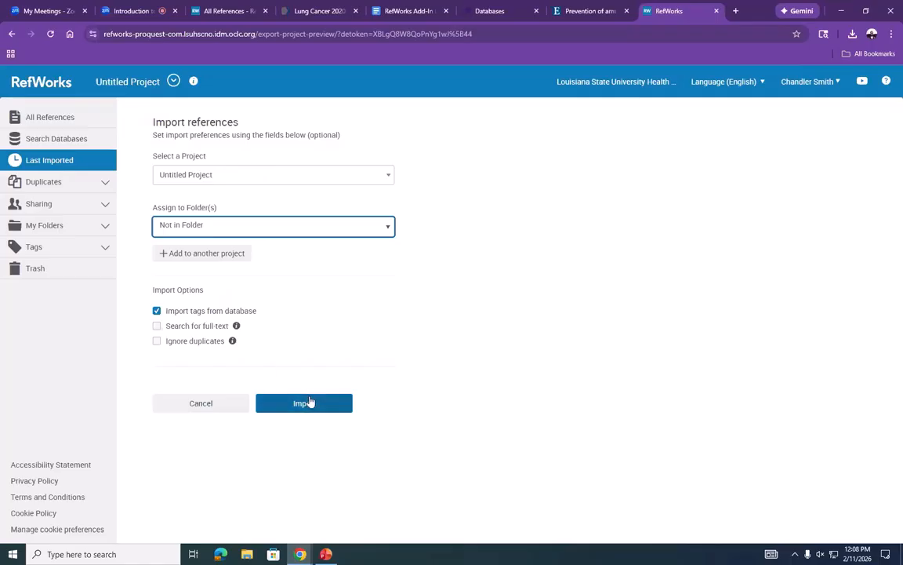
pyautogui.click(312, 403)
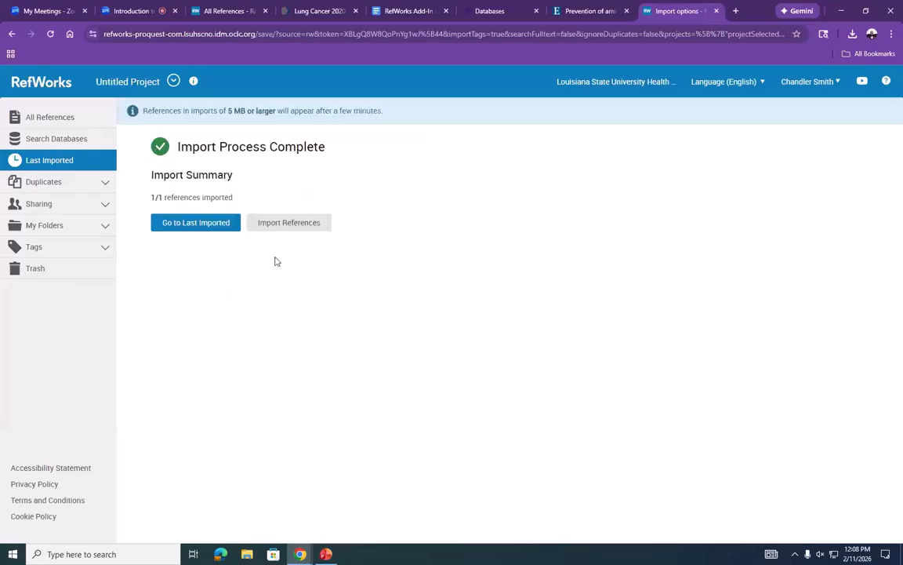
pyautogui.click(228, 233)
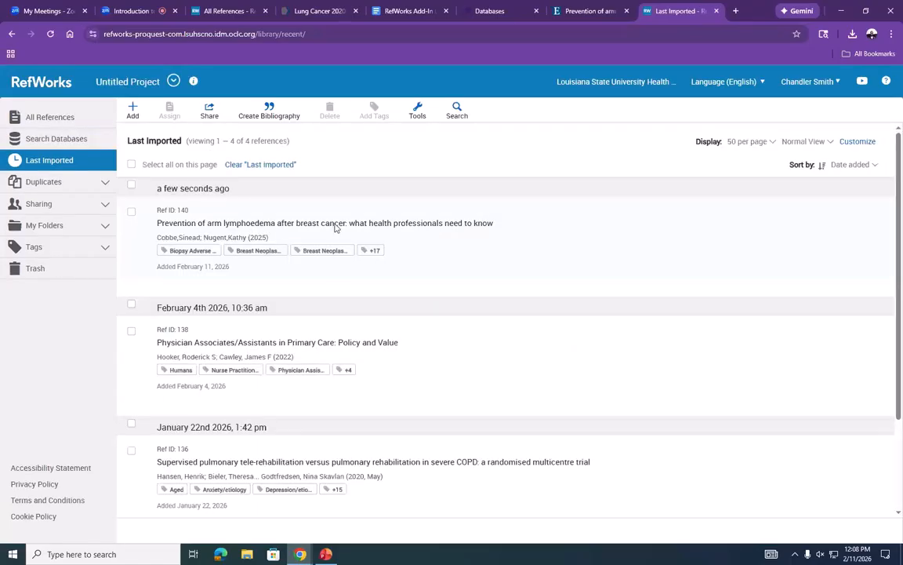
# Examine the imported lymphoedema reference's details, including its full abstract and publication fields, and close the details
pyautogui.click(336, 227)
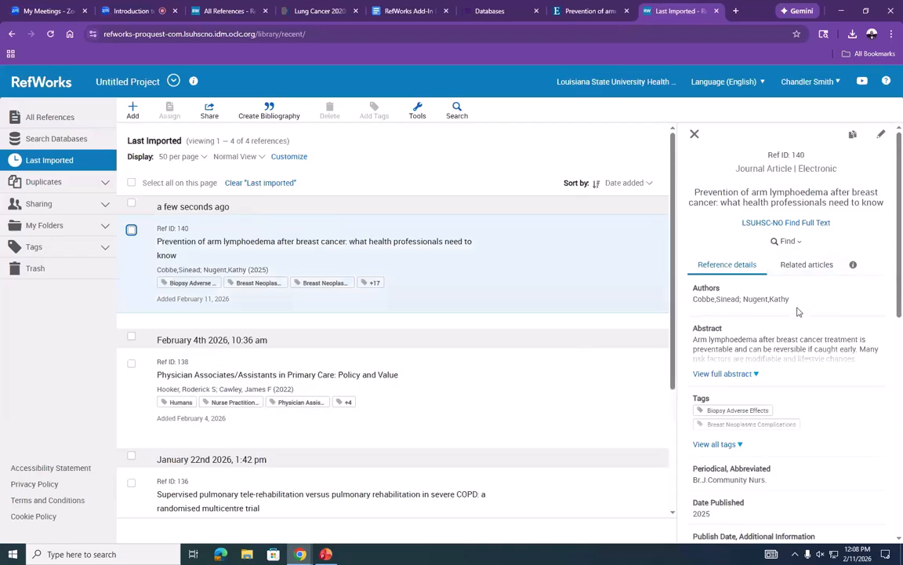
pyautogui.scroll(-3, 808, 292)
pyautogui.scroll(3, 809, 292)
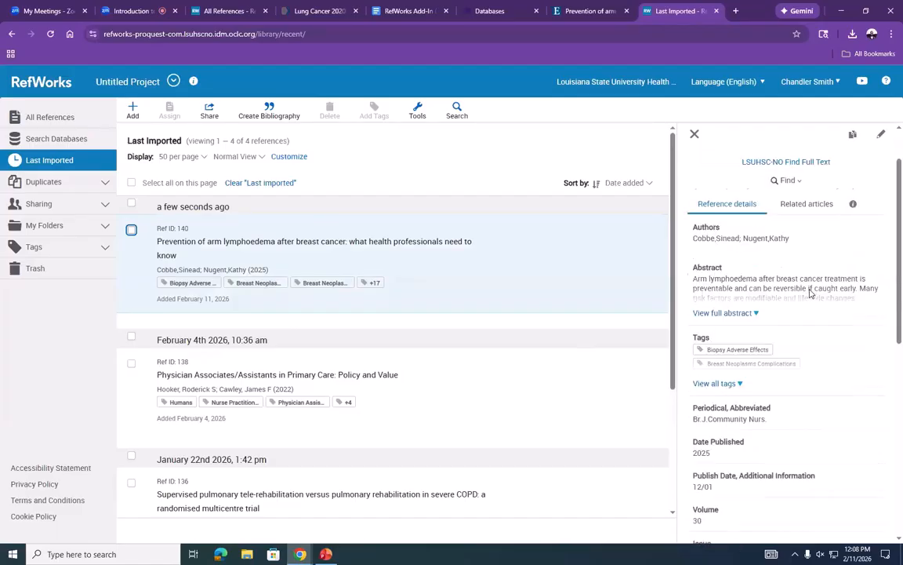
pyautogui.click(748, 374)
pyautogui.scroll(-5, 763, 358)
pyautogui.scroll(-3, 762, 358)
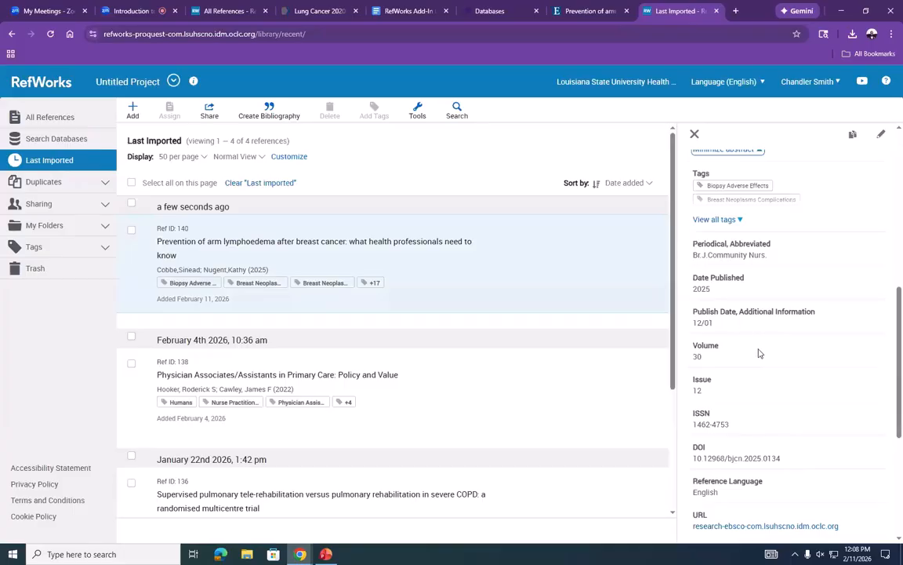
pyautogui.scroll(-2, 758, 354)
pyautogui.scroll(-1, 764, 311)
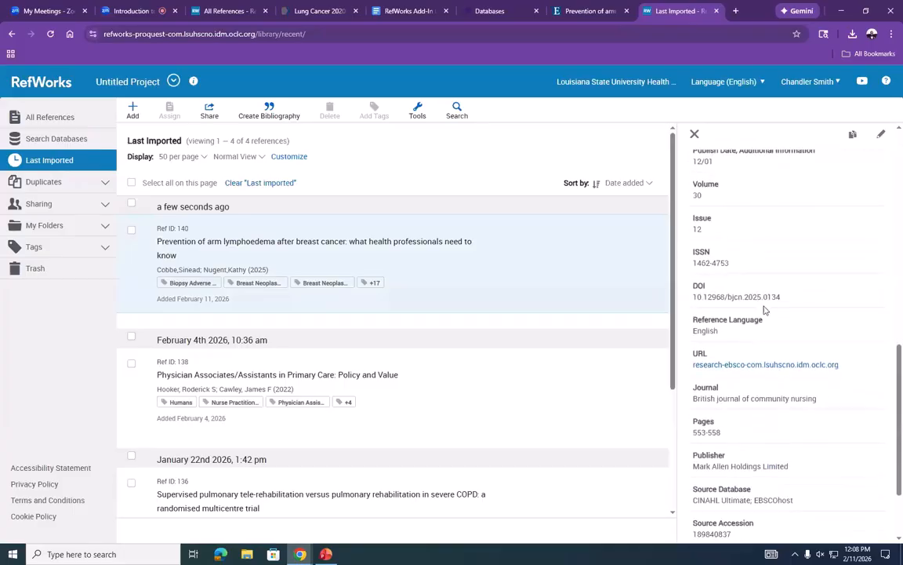
pyautogui.scroll(-2, 807, 385)
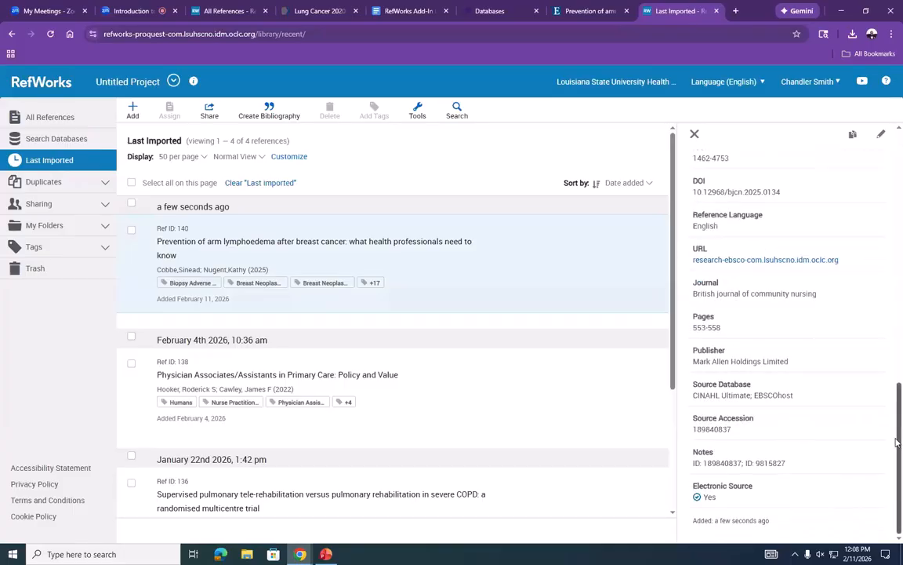
pyautogui.moveTo(898, 426); pyautogui.dragTo(902, 172)
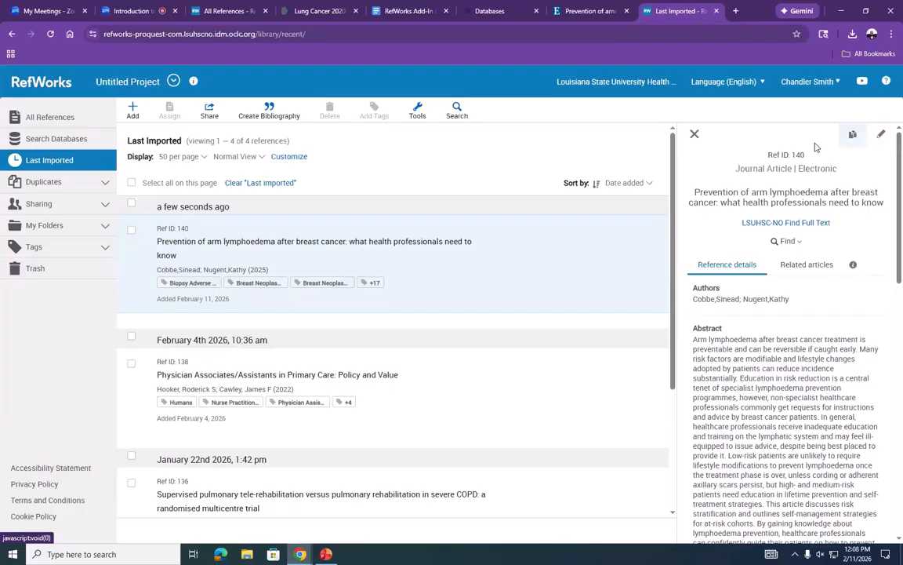
pyautogui.click(694, 134)
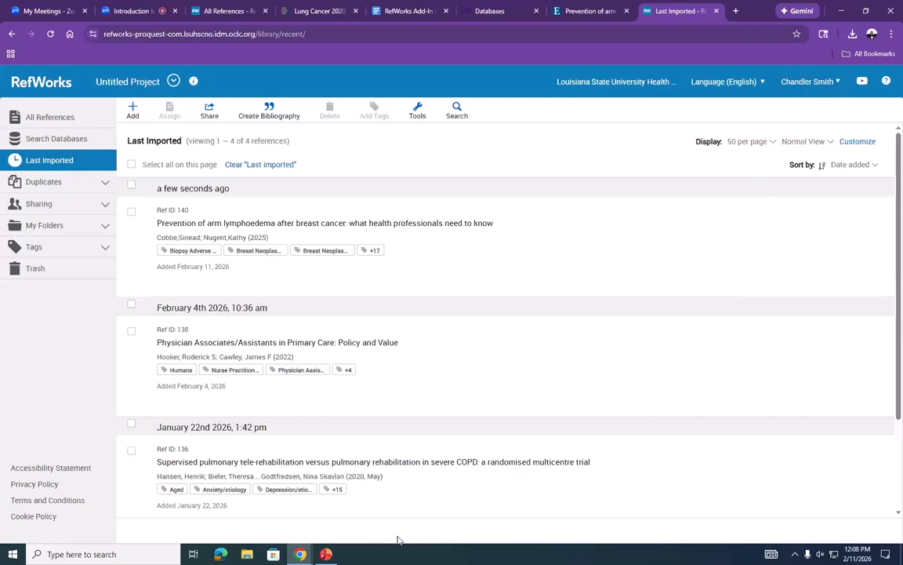
# Close the CINAHL article and RefWorks import tabs and return to the library's Databases page
pyautogui.click(549, 7)
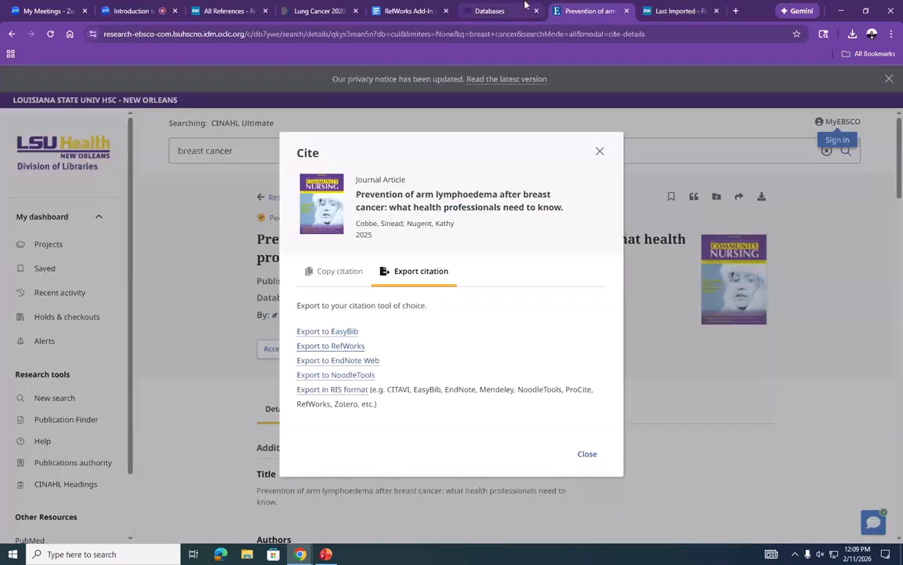
pyautogui.click(530, 6)
pyautogui.click(626, 11)
pyautogui.click(626, 11)
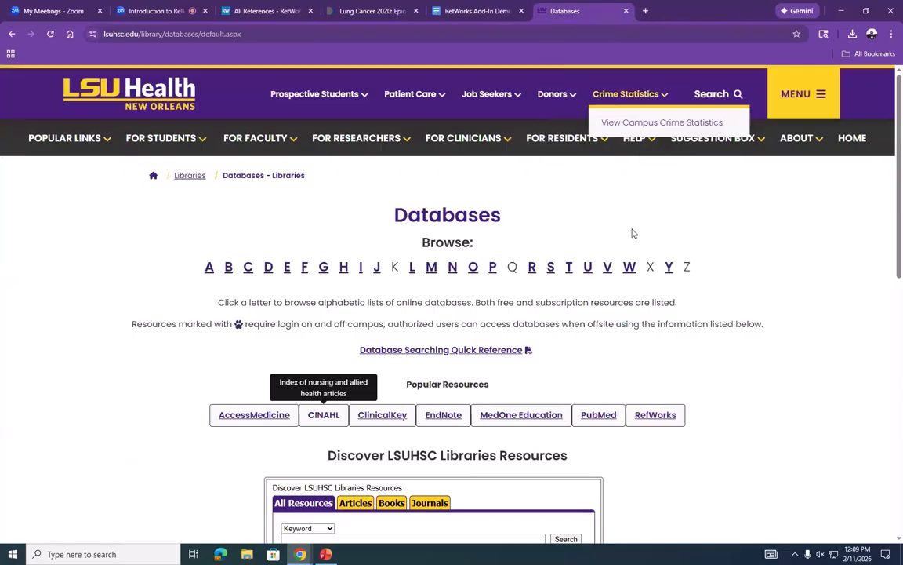
# Open the library's list of P databases in a new tab and open ProQuest Nursing and Allied Health Premium from it
pyautogui.rightClick(494, 267)
pyautogui.click(526, 282)
pyautogui.hotkey('ctrl', 'Tab')
pyautogui.scroll(-3, 194, 387)
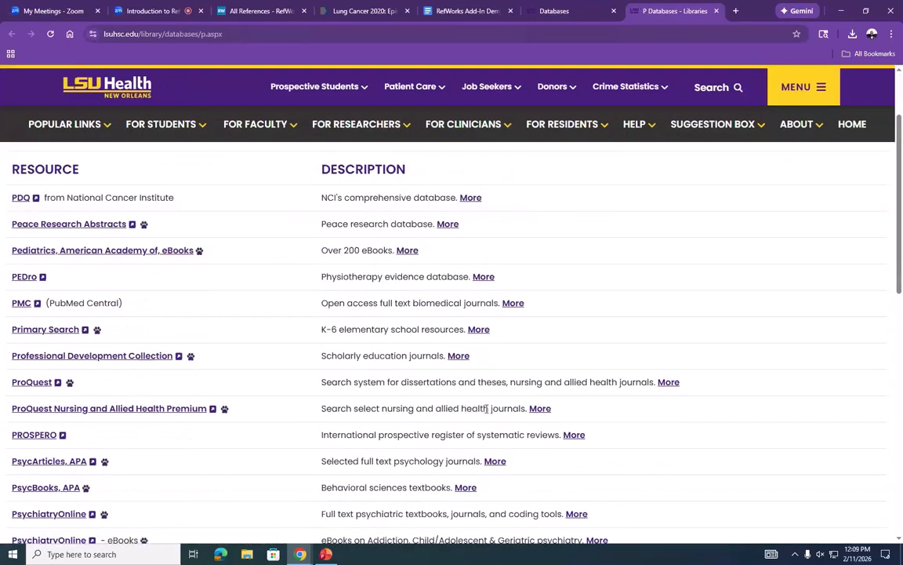
pyautogui.click(196, 408)
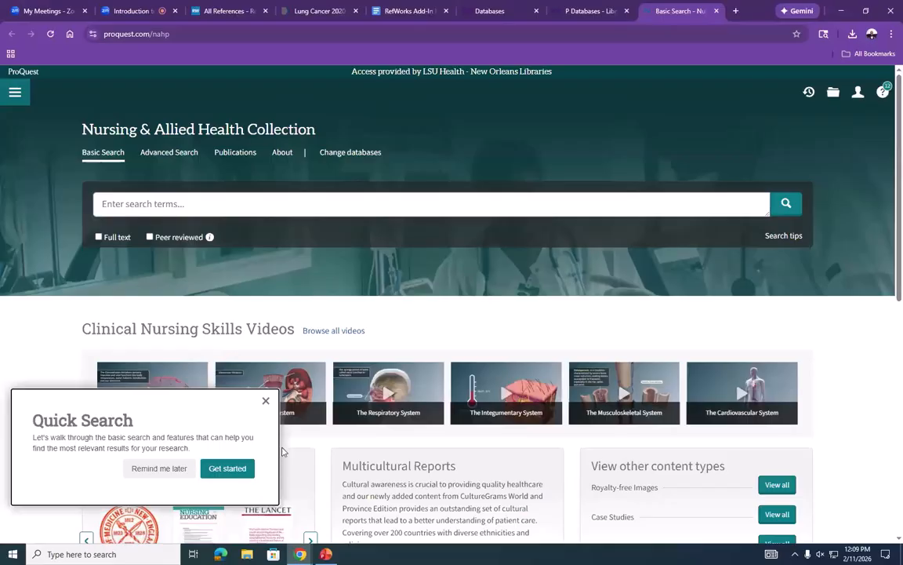
# Dismiss the Quick Search introduction and search the Nursing & Allied Health Collection for "breast cancer"
pyautogui.click(265, 400)
pyautogui.click(271, 201)
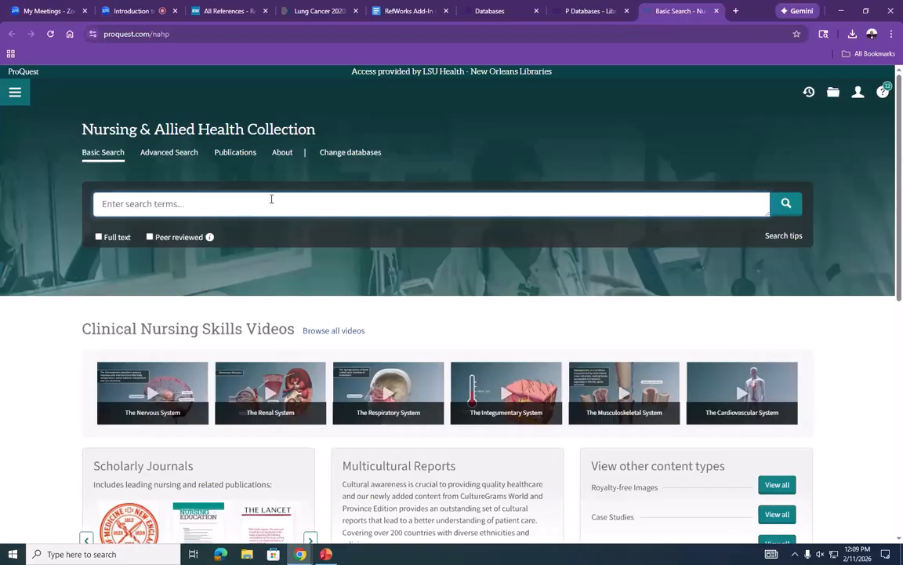
pyautogui.write('breast')
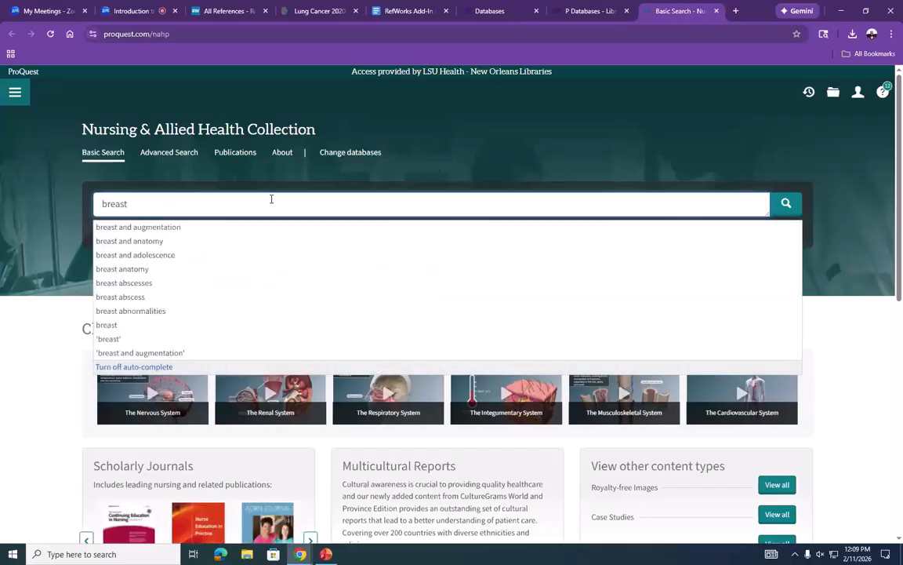
pyautogui.write(' cancer')
pyautogui.press('Return')
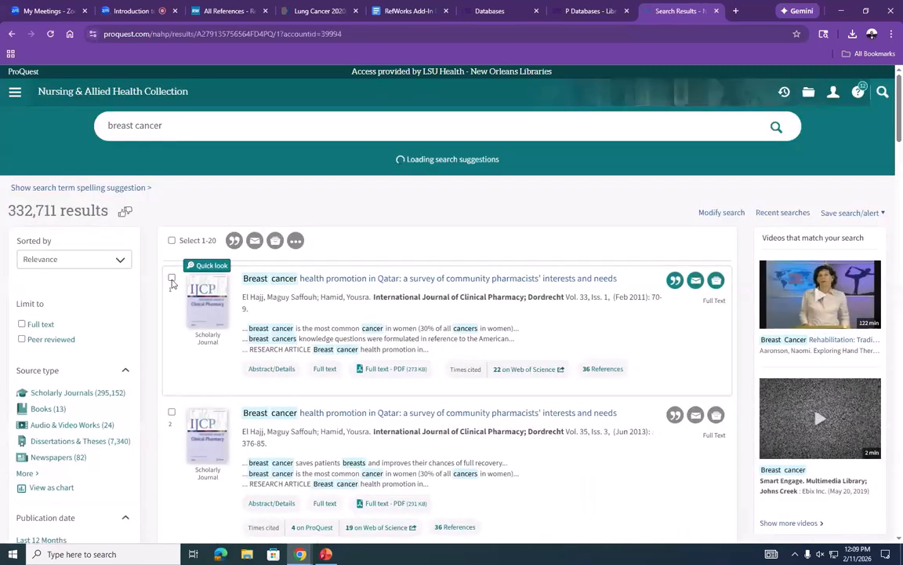
# Try selecting all 20 results on the page, and only the first result instead
pyautogui.click(172, 241)
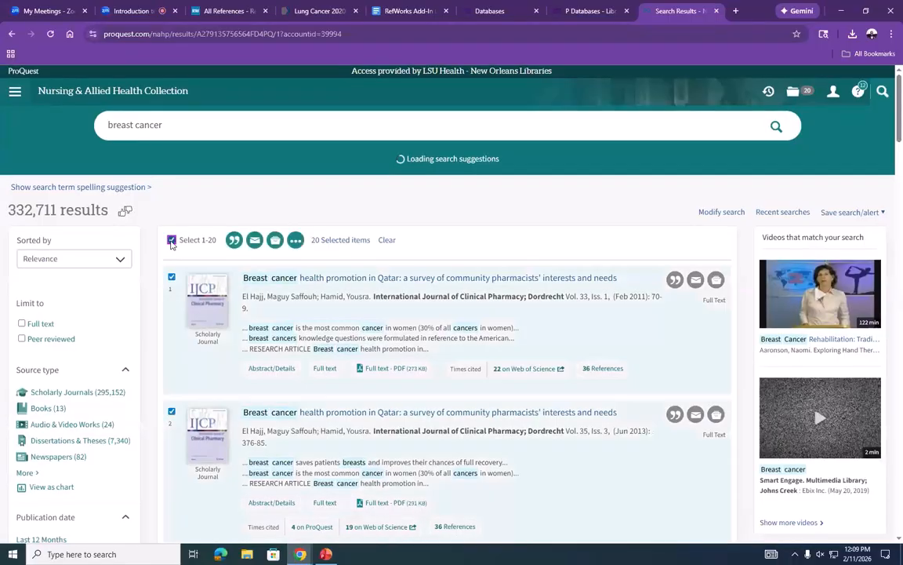
pyautogui.click(172, 242)
pyautogui.click(171, 278)
pyautogui.scroll(-5, 174, 314)
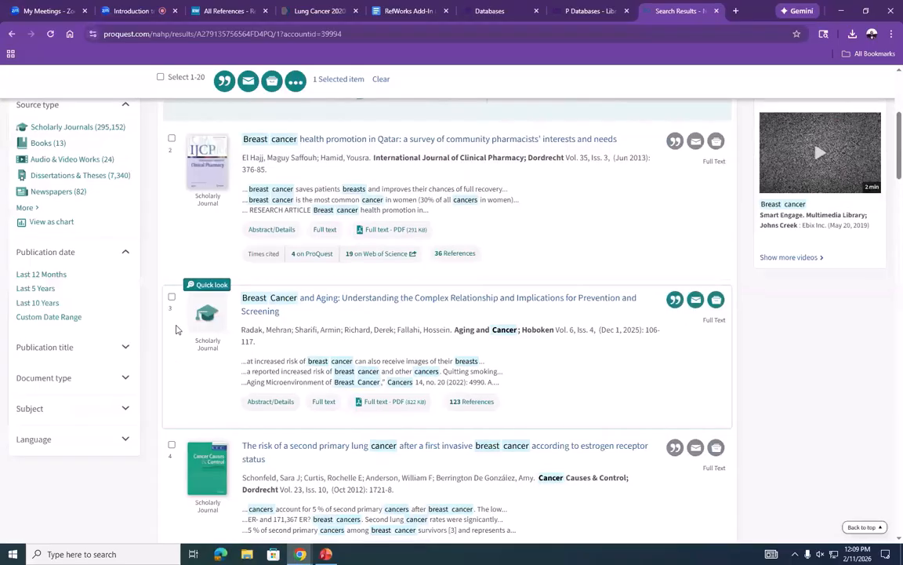
pyautogui.scroll(5, 176, 345)
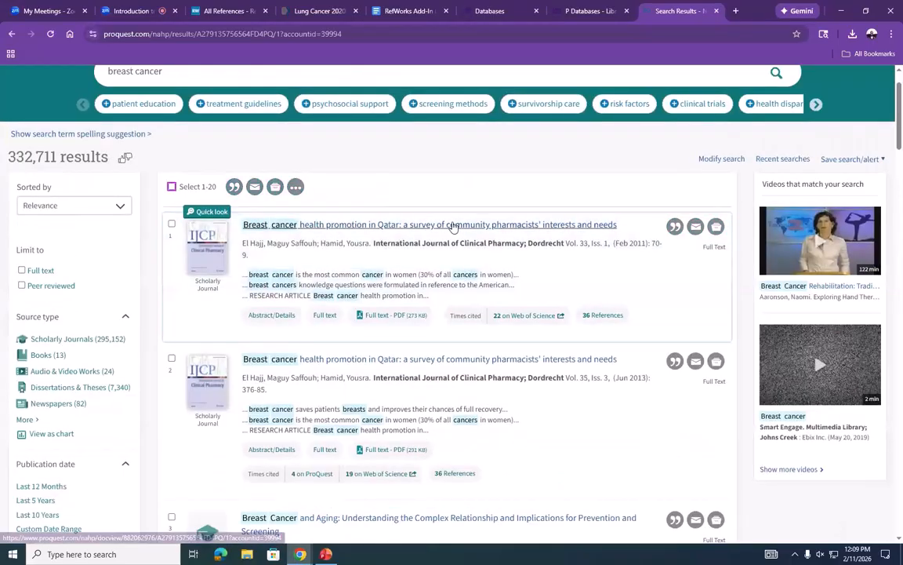
# Export the first result's citation, "Breast cancer health promotion in Qatar", to RefWorks with the content set to "Citation, abstract, indexing"
pyautogui.click(674, 227)
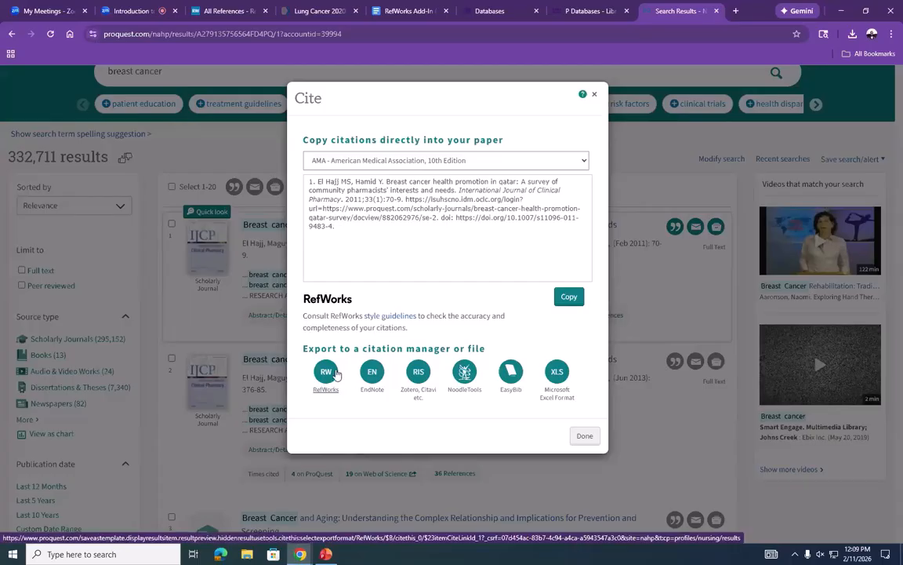
pyautogui.click(326, 381)
pyautogui.click(424, 164)
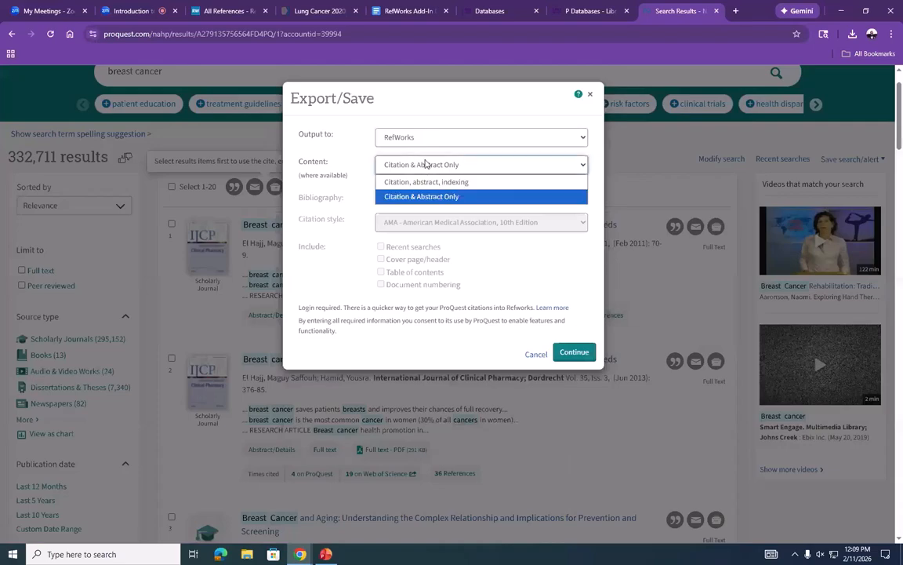
pyautogui.click(426, 164)
pyautogui.click(390, 161)
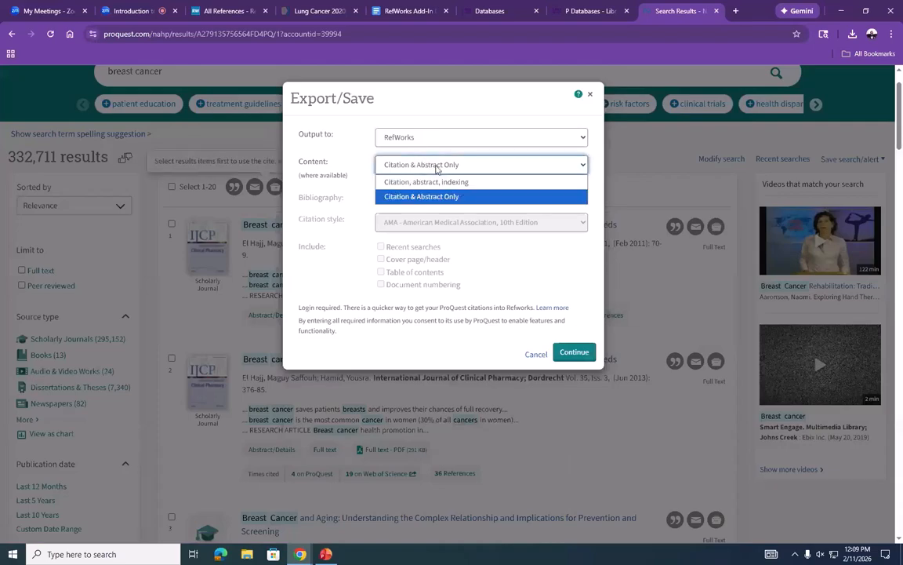
pyautogui.click(455, 167)
pyautogui.click(439, 165)
pyautogui.click(424, 182)
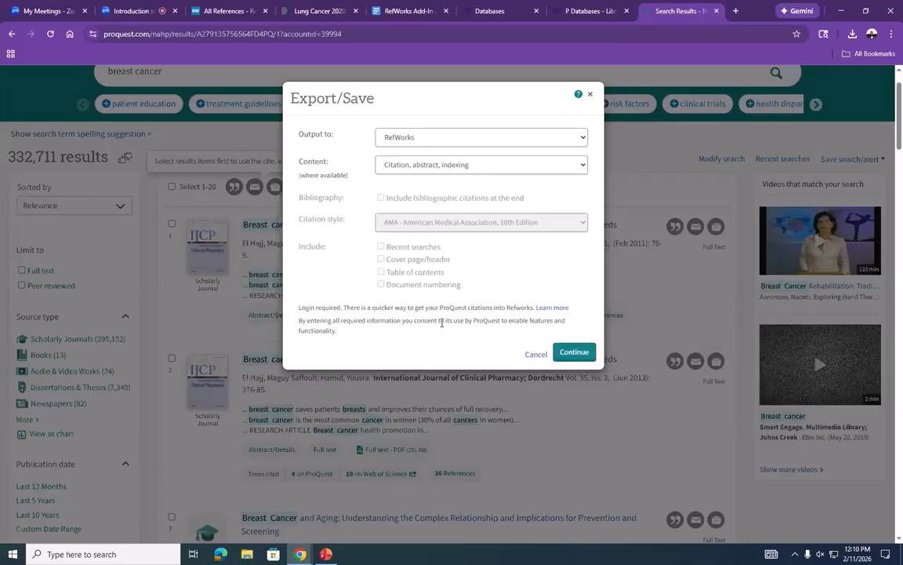
pyautogui.click(572, 353)
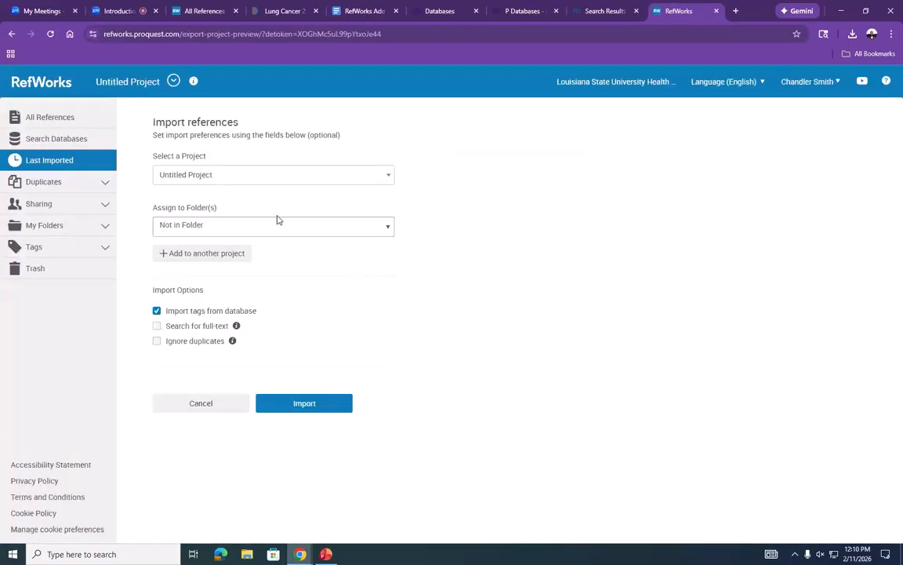
# Import the reference into Untitled Project without assigning a folder, keeping tags from the database, and go to the last imported references
pyautogui.click(353, 228)
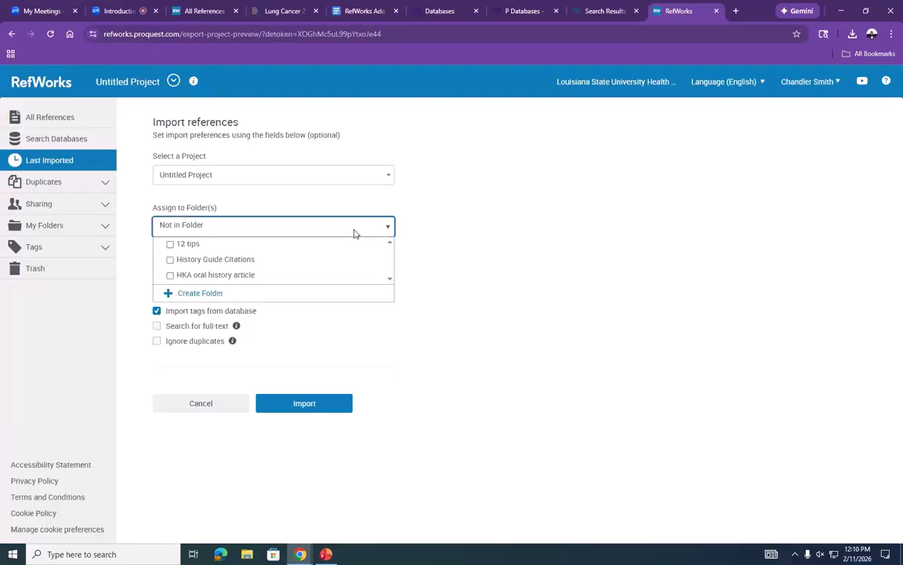
pyautogui.click(355, 229)
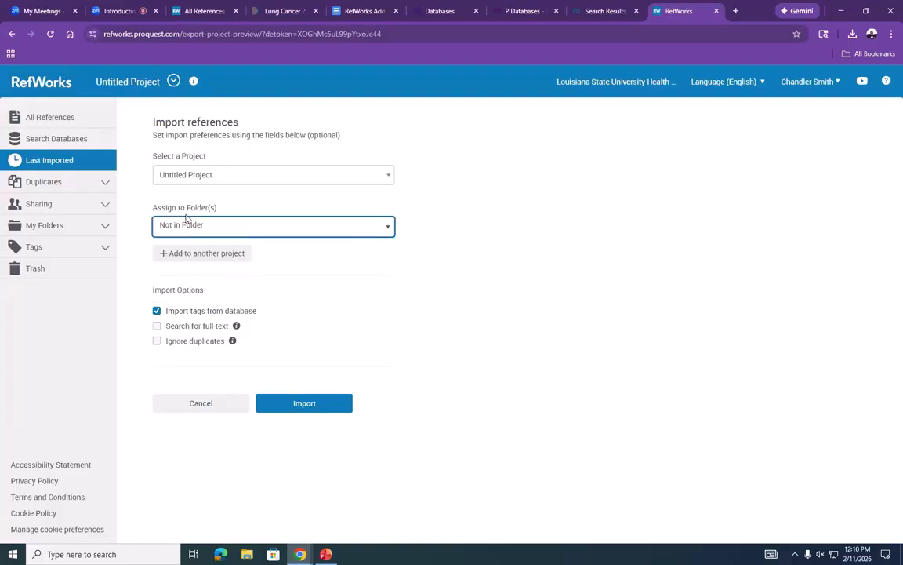
pyautogui.click(298, 405)
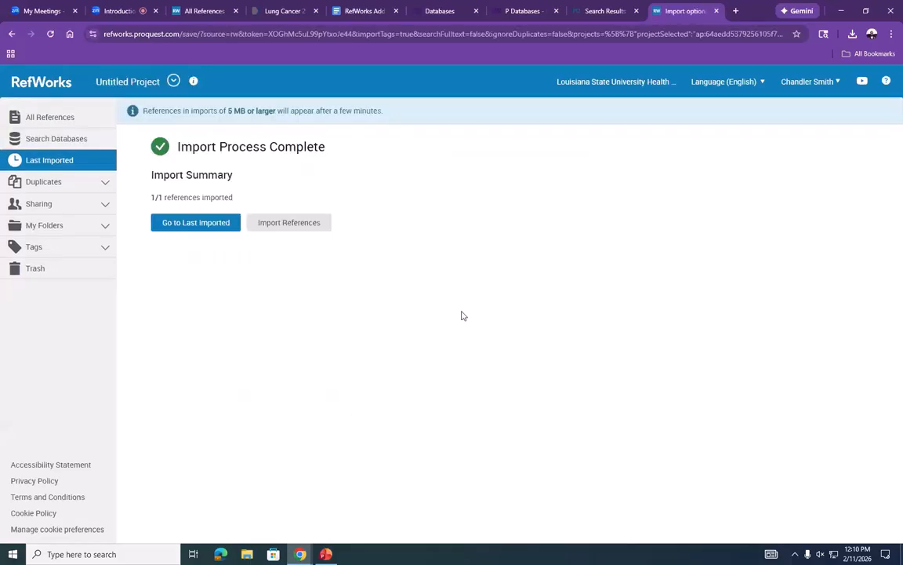
pyautogui.click(228, 224)
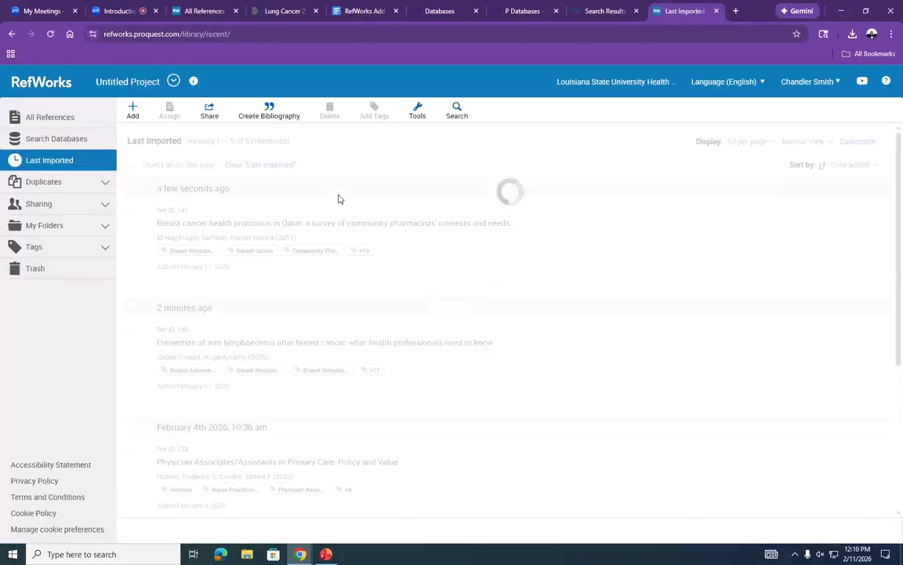
# Examine the reference details of the newly imported "Breast cancer health promotion in Qatar" article, including its abstract, DOI, journal and notes
pyautogui.click(312, 221)
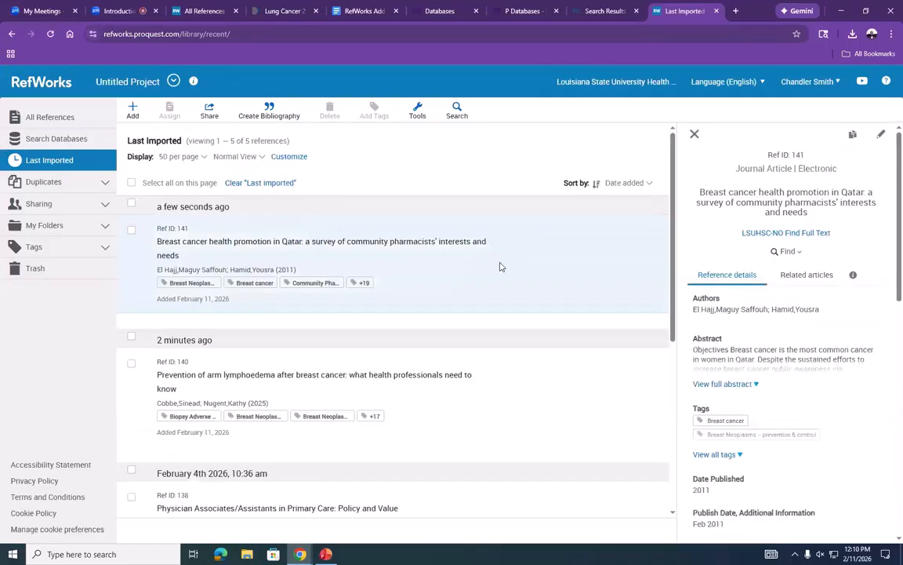
pyautogui.scroll(-3, 823, 284)
pyautogui.scroll(3, 818, 284)
pyautogui.click(755, 383)
pyautogui.scroll(-5, 787, 345)
pyautogui.scroll(-7, 786, 342)
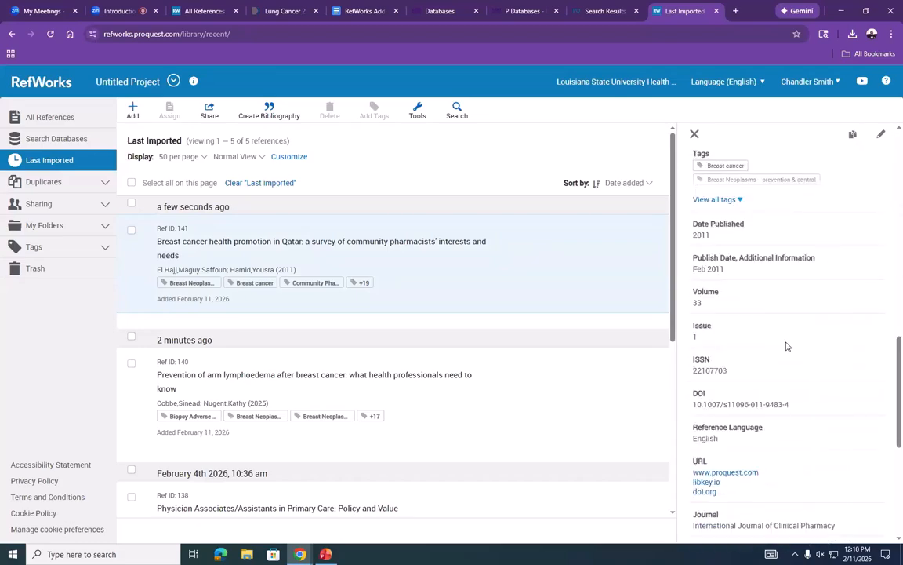
pyautogui.scroll(3, 788, 282)
pyautogui.scroll(-5, 787, 287)
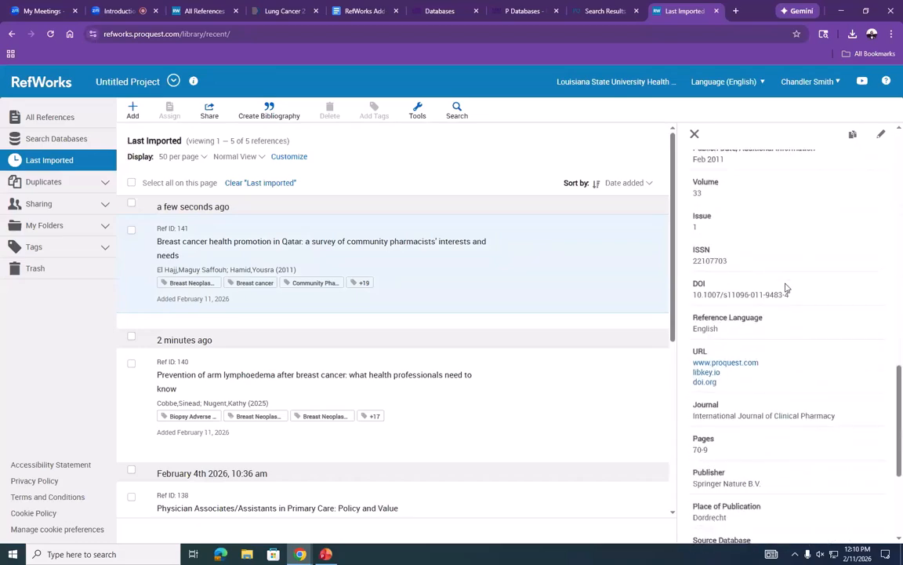
pyautogui.scroll(-2, 787, 293)
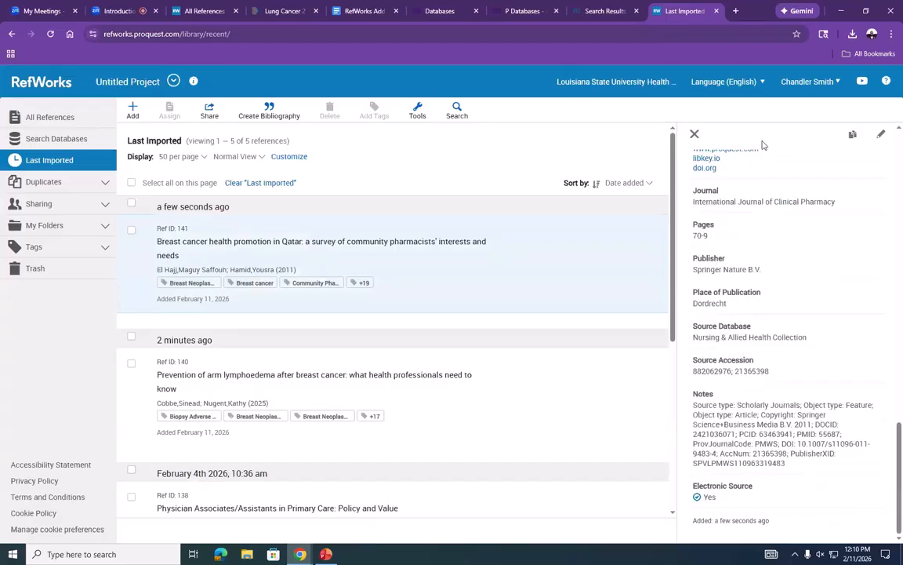
# Close the ProQuest and RefWorks import tabs and open Embase from the library's list of E databases
pyautogui.click(637, 11)
pyautogui.click(637, 11)
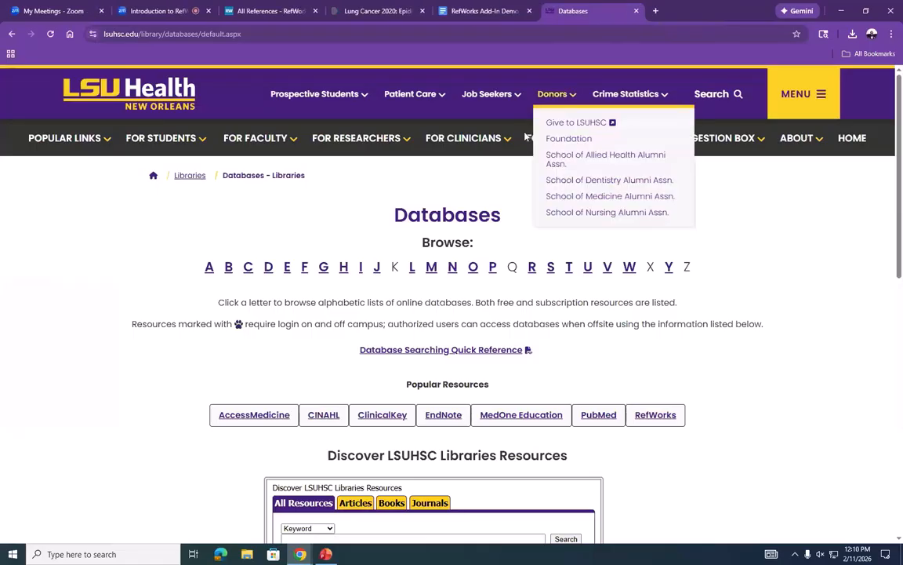
pyautogui.click(288, 266)
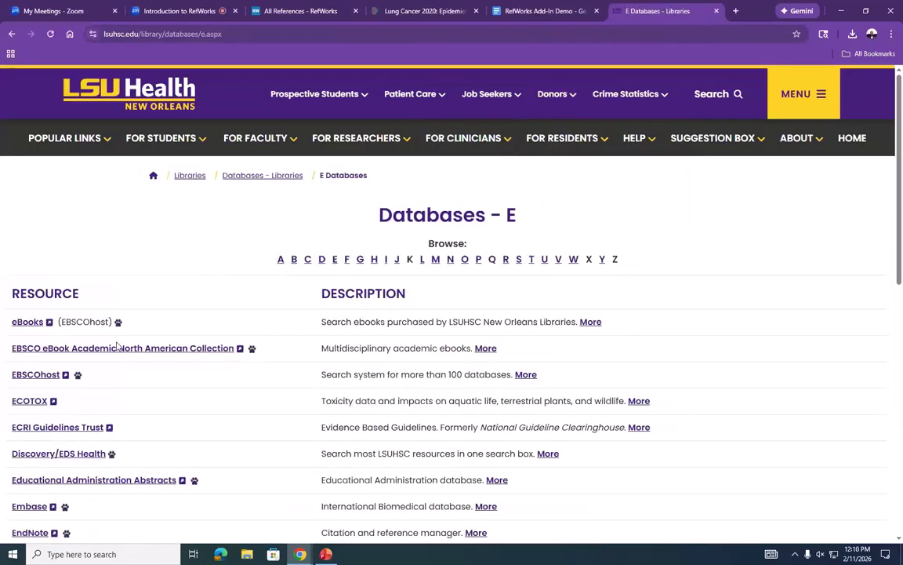
pyautogui.scroll(-3, 14, 445)
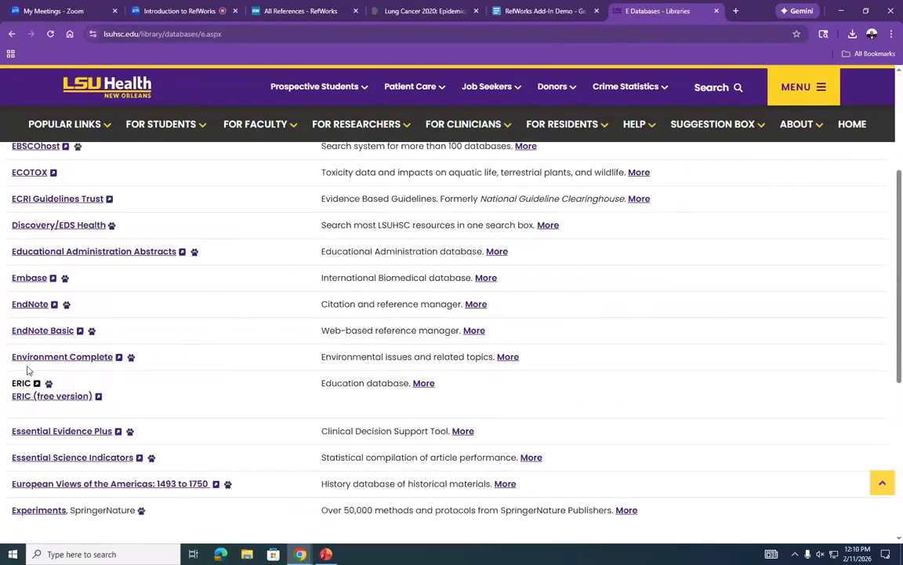
pyautogui.click(25, 276)
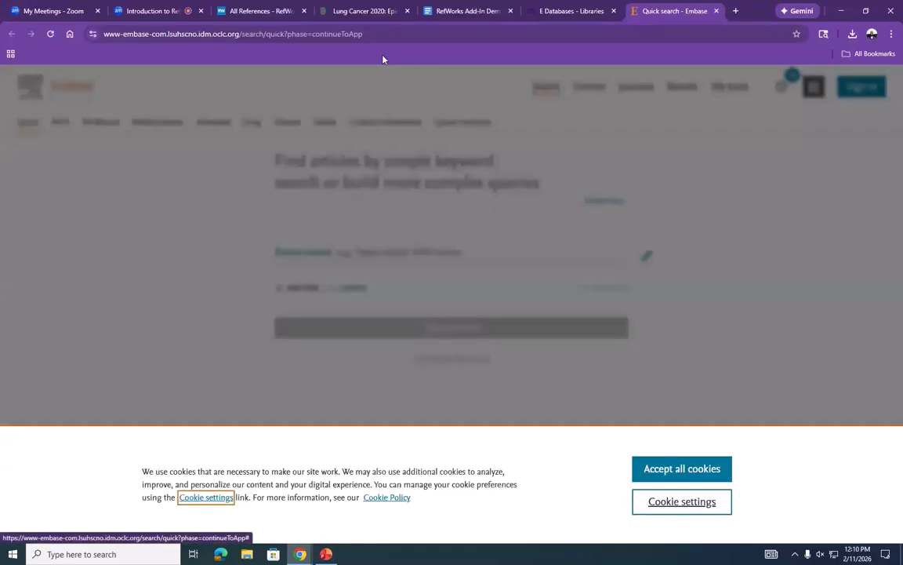
# Accept all cookies, run an Embase quick search for "breast cancer" and select the first result
pyautogui.click(670, 476)
pyautogui.click(437, 254)
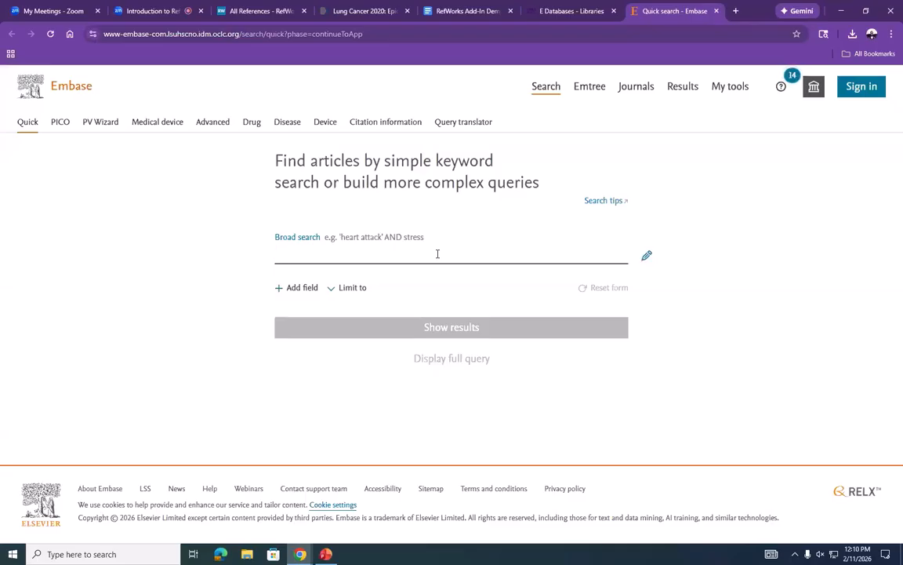
pyautogui.write('breast cancer')
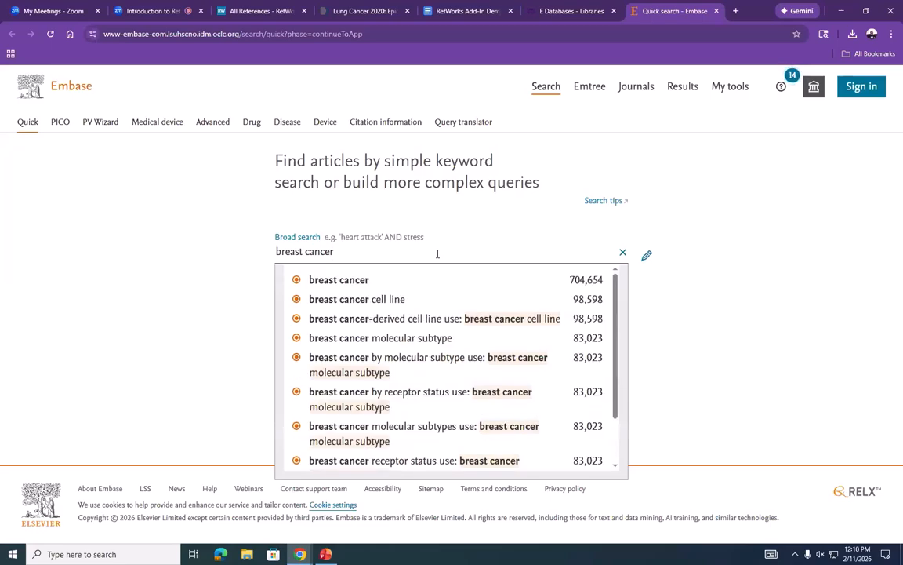
pyautogui.press('Return')
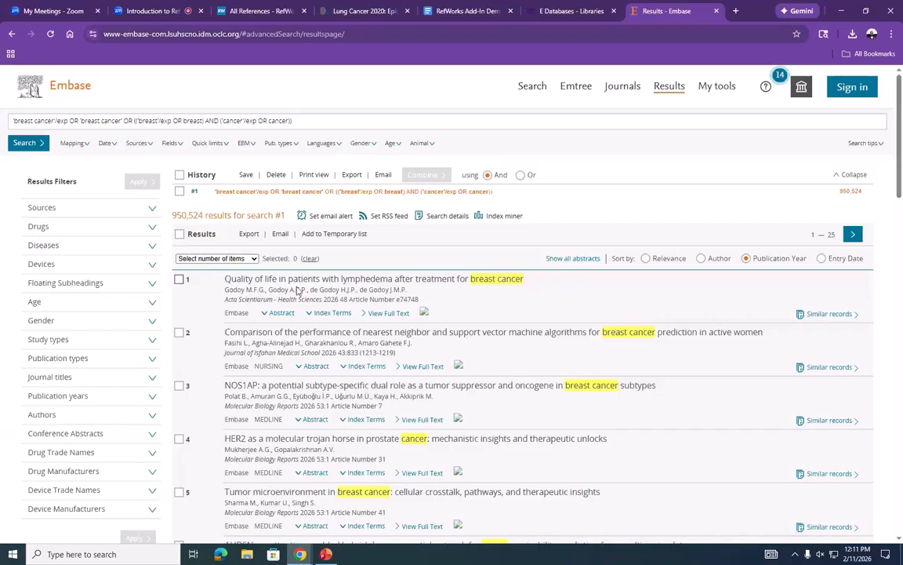
pyautogui.click(179, 280)
# Try to send the selected Embase record to RefWorks with RefWorks Direct Export, submitting it despite the insecure form warning
pyautogui.click(249, 234)
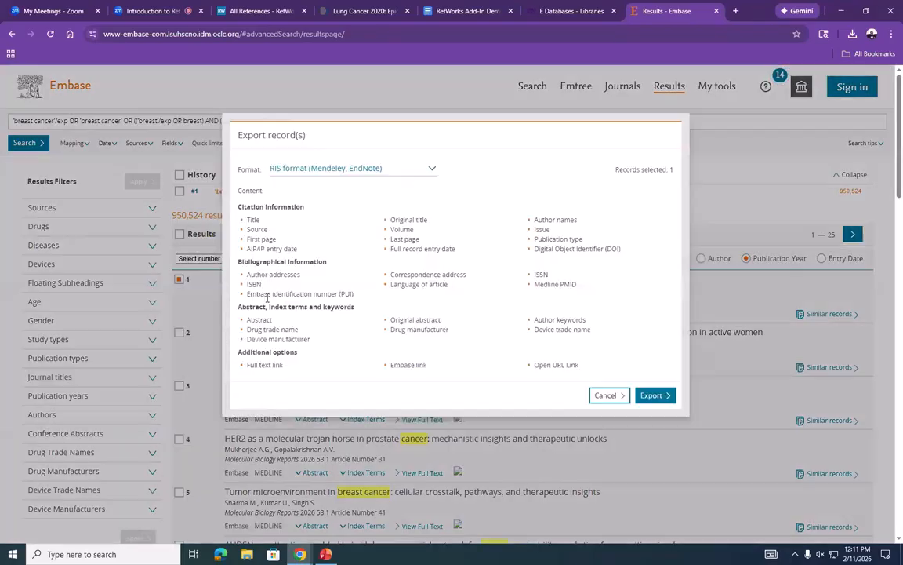
pyautogui.click(333, 171)
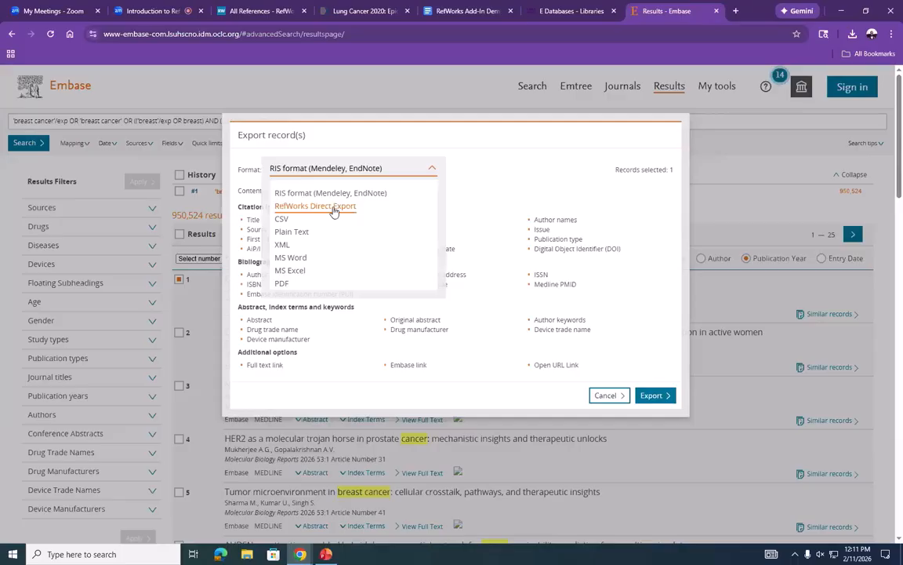
pyautogui.click(335, 207)
pyautogui.click(653, 378)
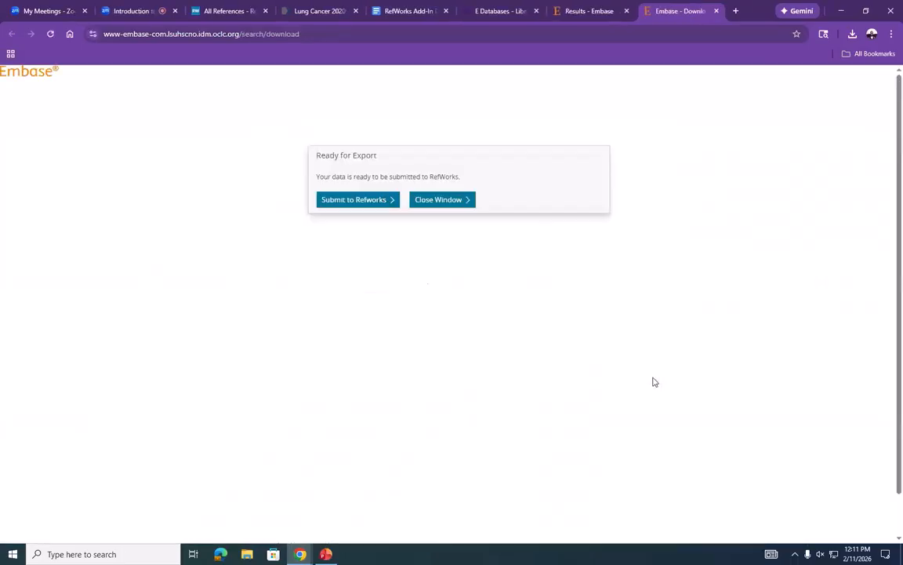
pyautogui.click(360, 200)
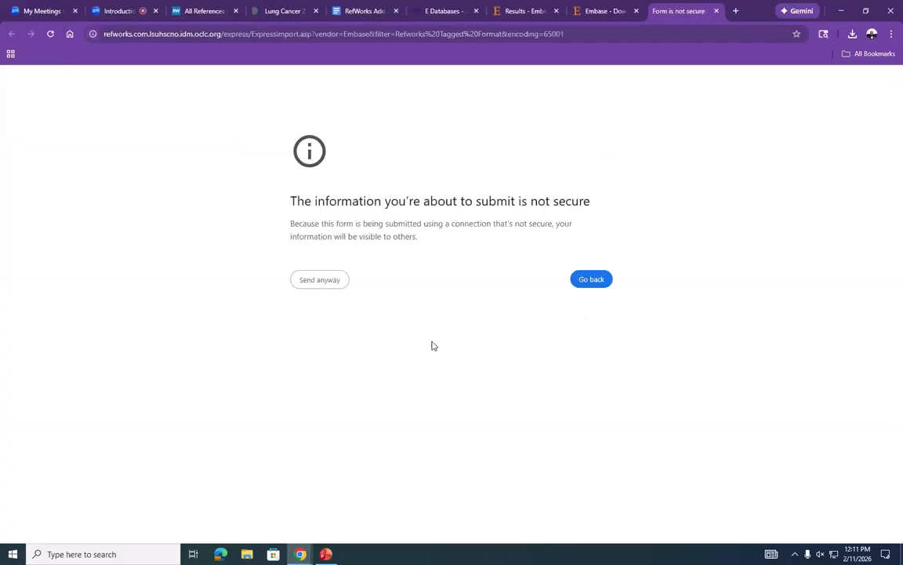
pyautogui.click(318, 281)
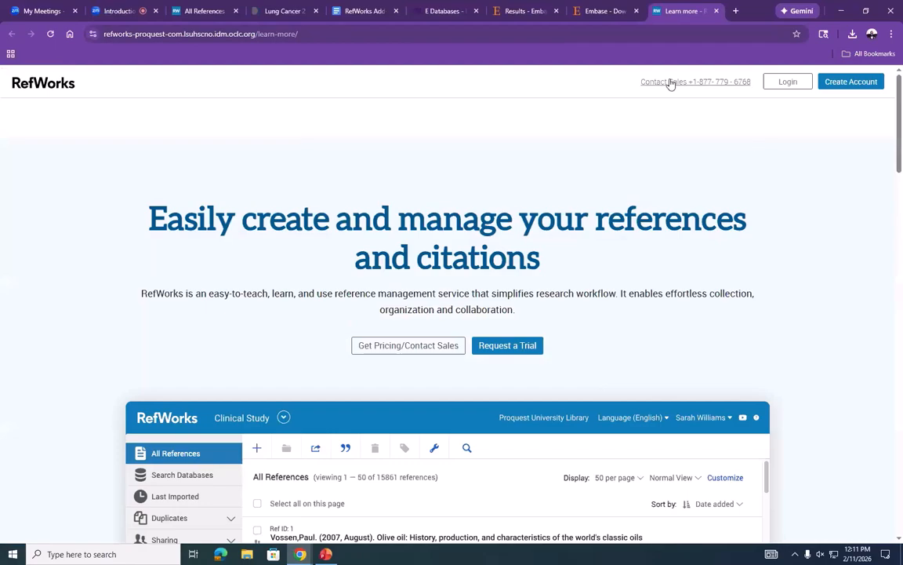
pyautogui.click(716, 11)
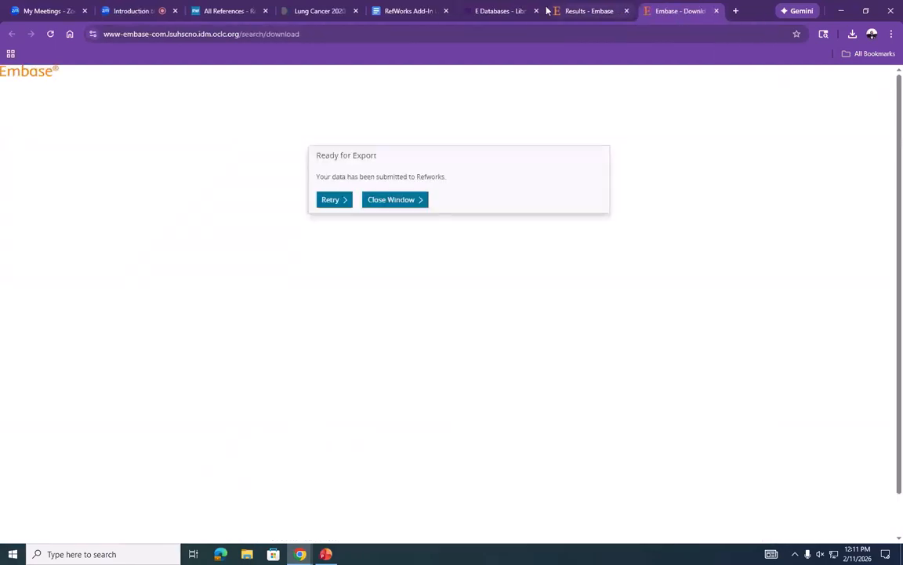
# Export the selected Embase record in RIS format, download the file and close the Embase download tabs
pyautogui.click(518, 11)
pyautogui.click(588, 11)
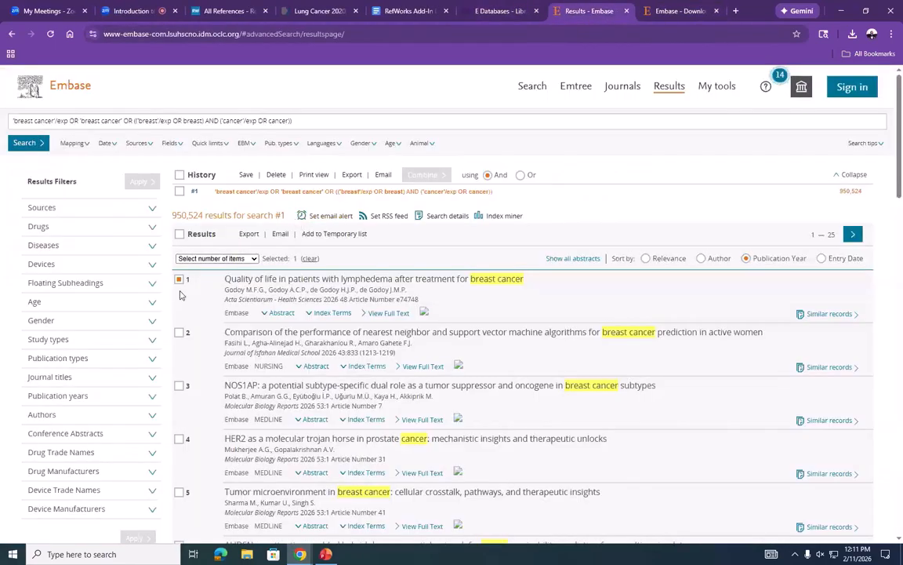
pyautogui.click(248, 234)
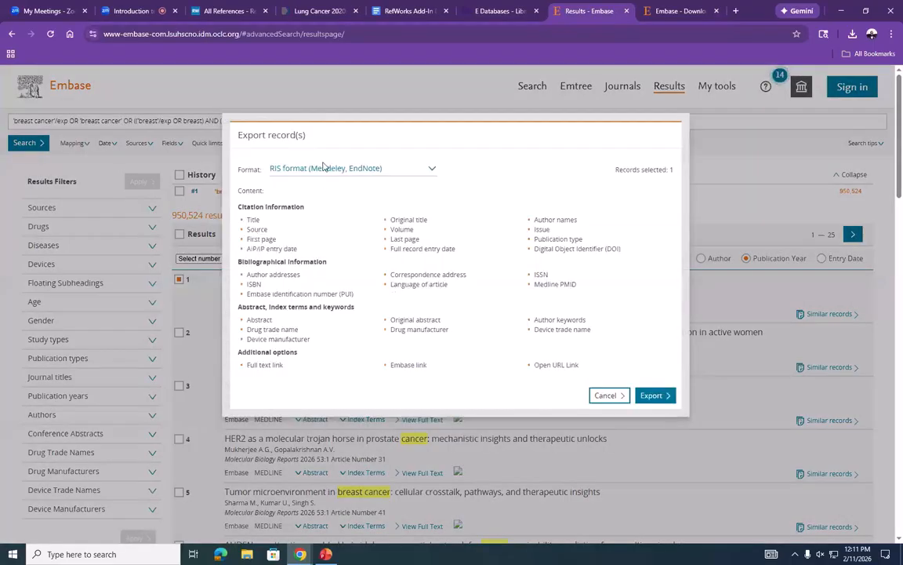
pyautogui.click(654, 395)
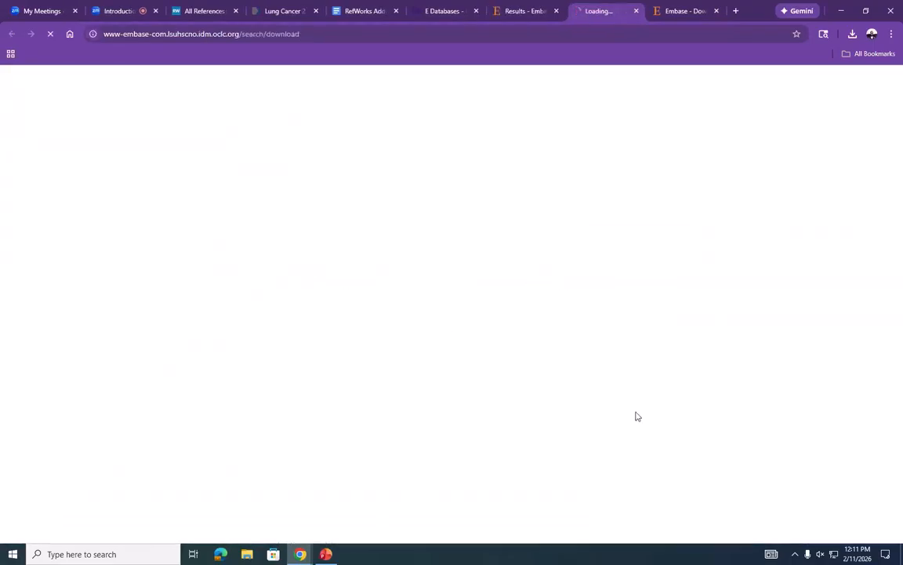
pyautogui.click(338, 202)
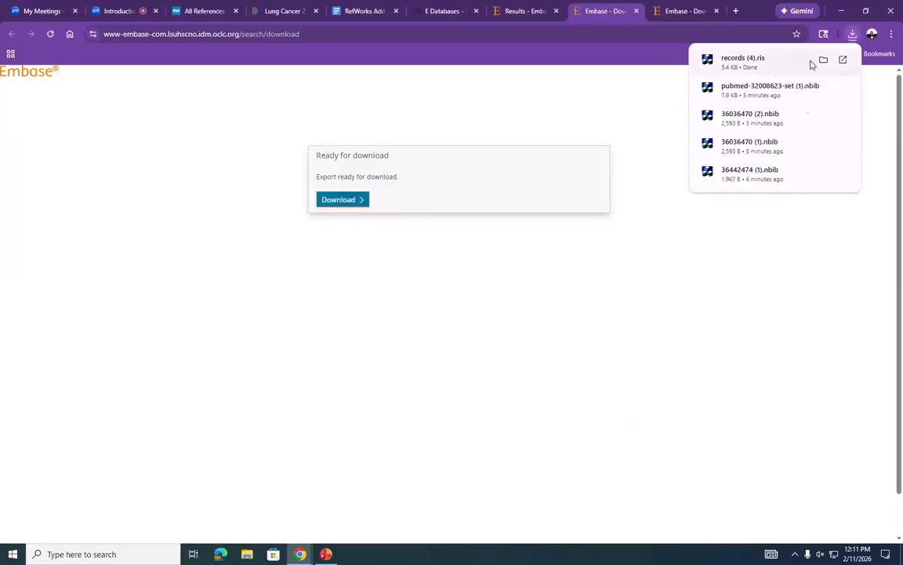
pyautogui.click(635, 13)
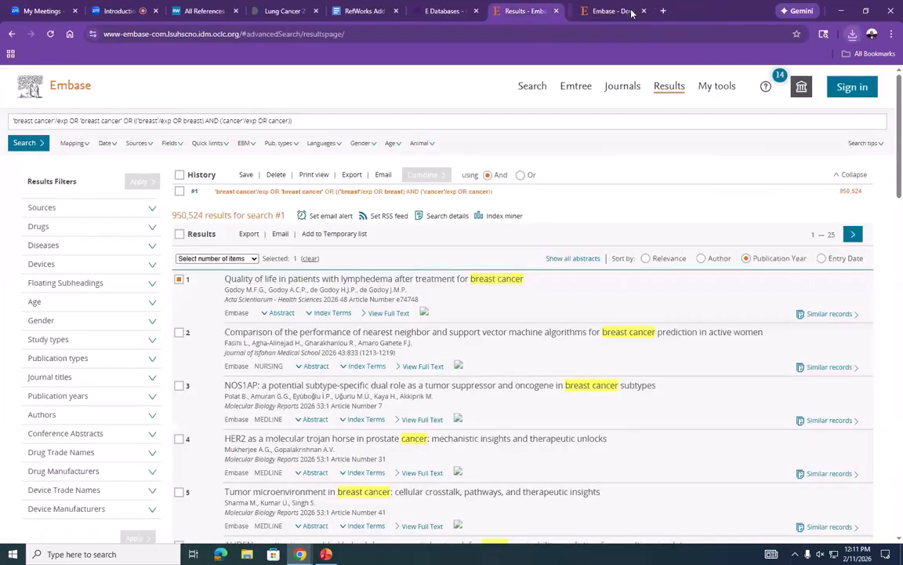
pyautogui.click(572, 11)
# Switch to RefWorks and choose the downloaded PubMed file 36036470 (1).nbib for importing references from other file types
pyautogui.click(400, 11)
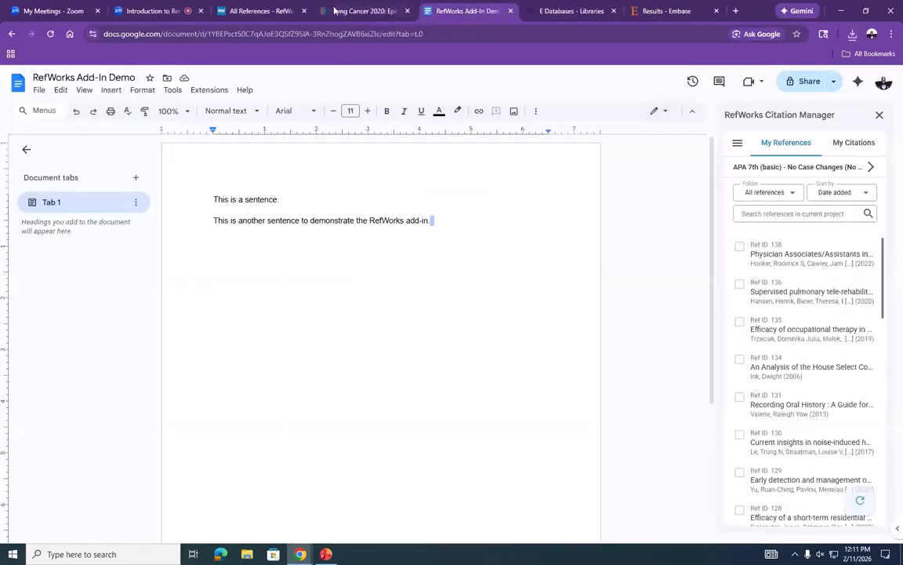
pyautogui.click(261, 11)
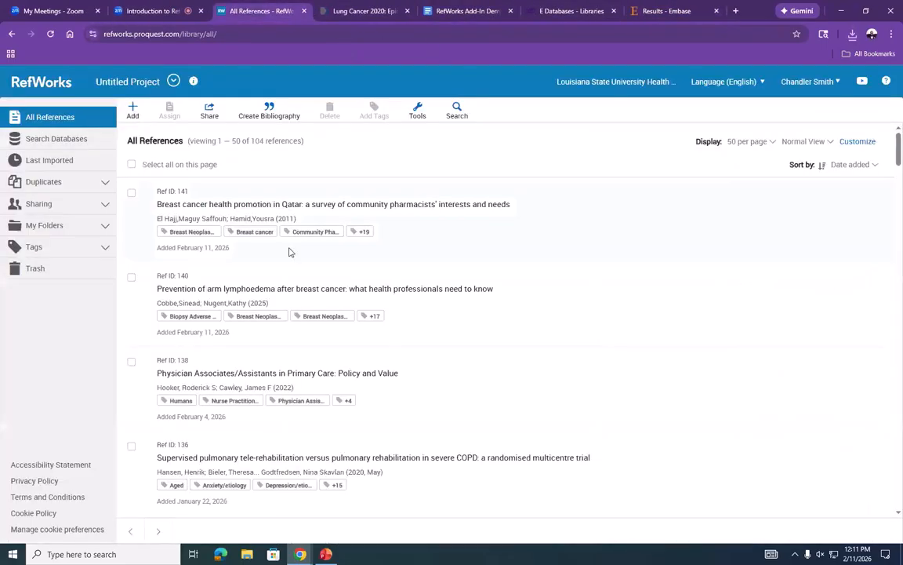
pyautogui.click(133, 116)
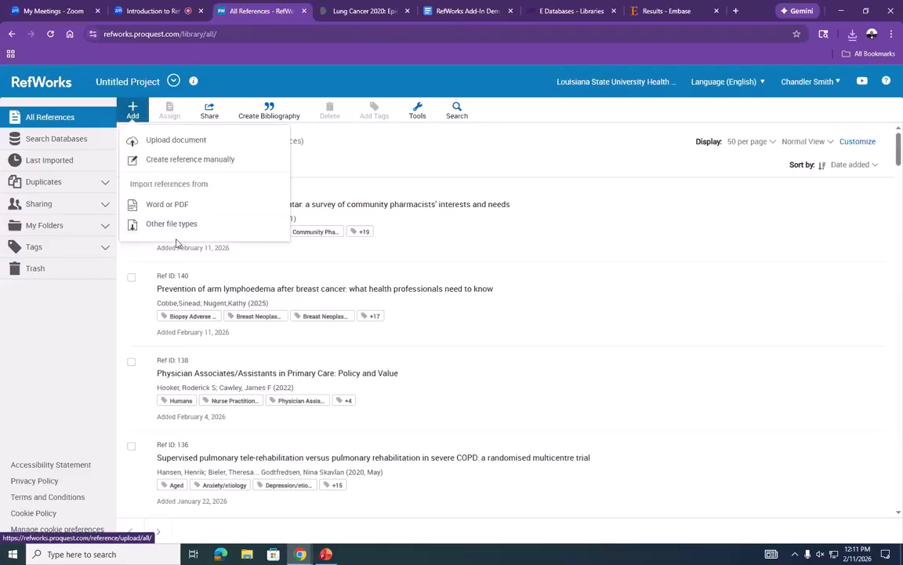
pyautogui.click(176, 223)
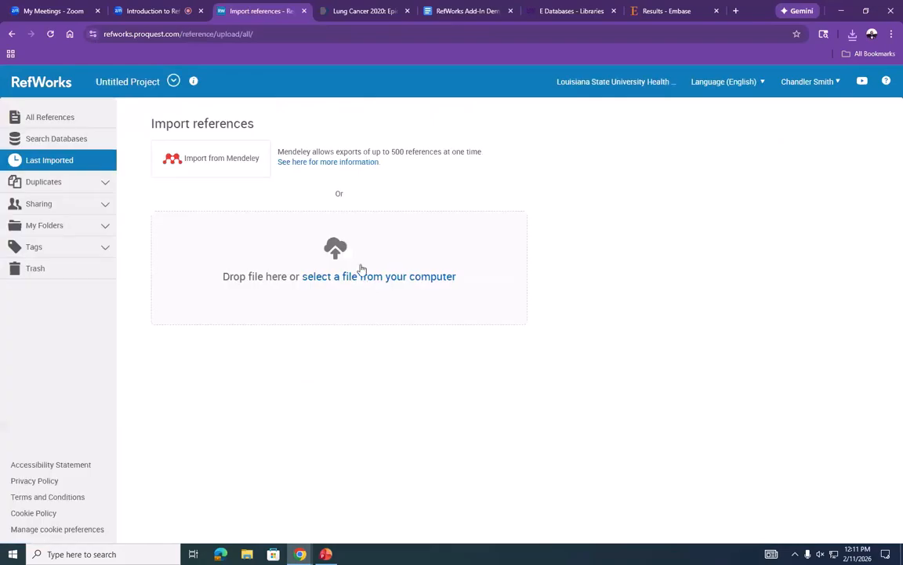
pyautogui.click(359, 277)
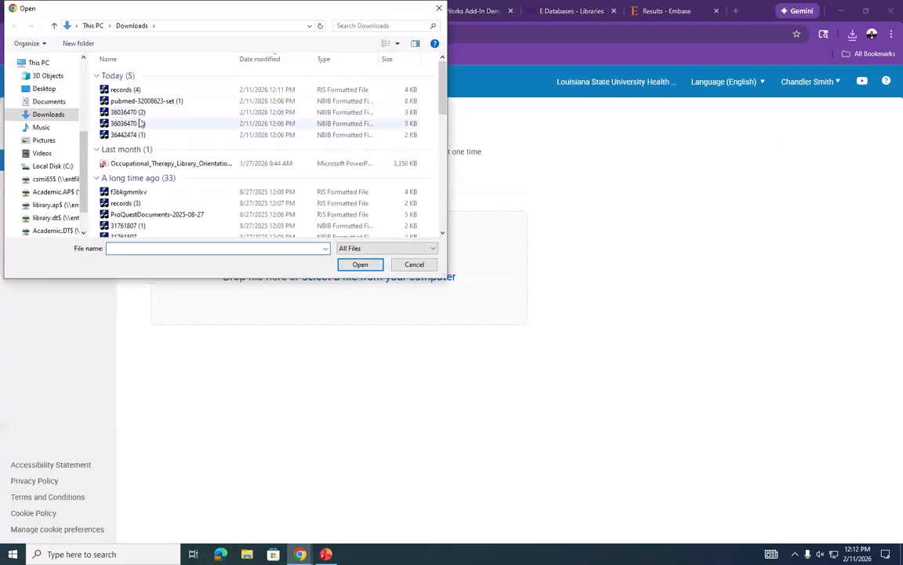
pyautogui.click(138, 123)
pyautogui.click(360, 264)
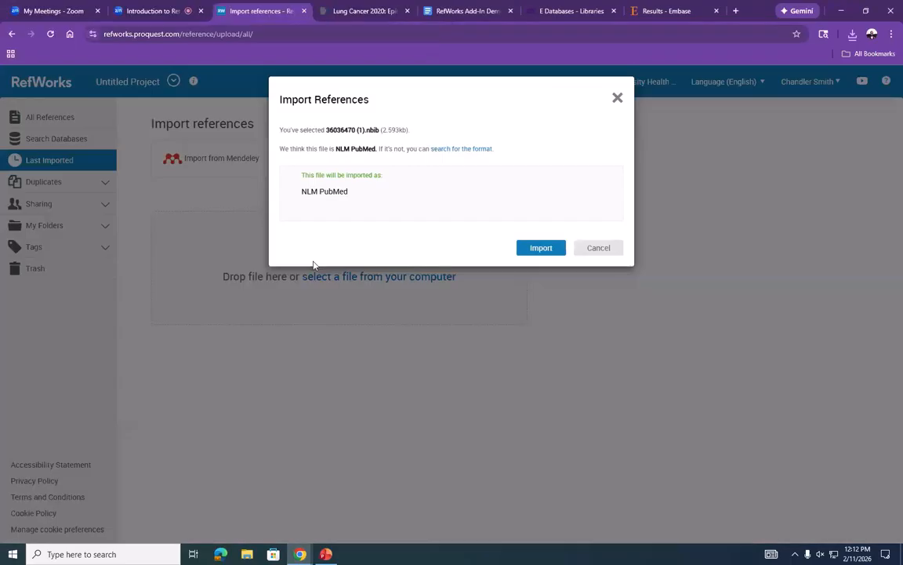
# Import the file in NLM PubMed format, leaving it Not in Folder, and open the new reference's details from the last imported list
pyautogui.click(540, 250)
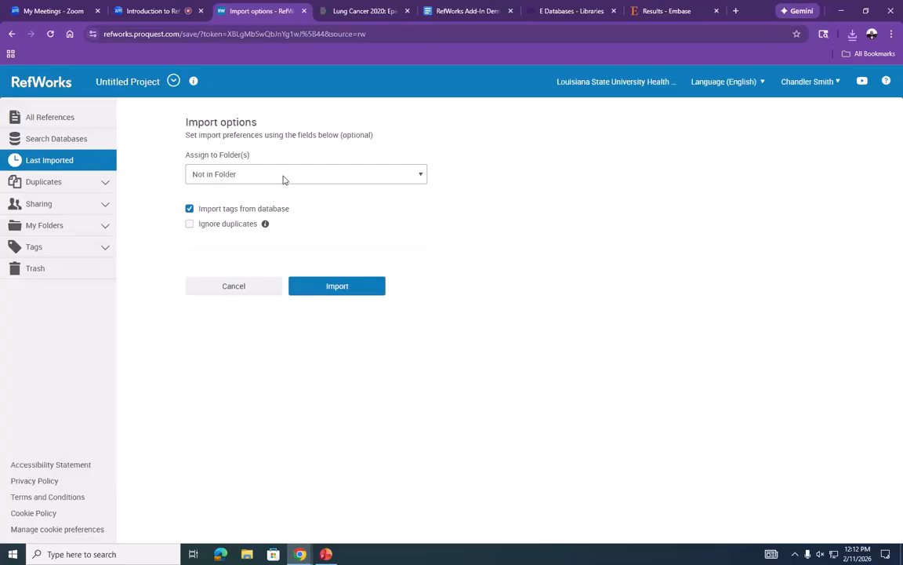
pyautogui.click(283, 177)
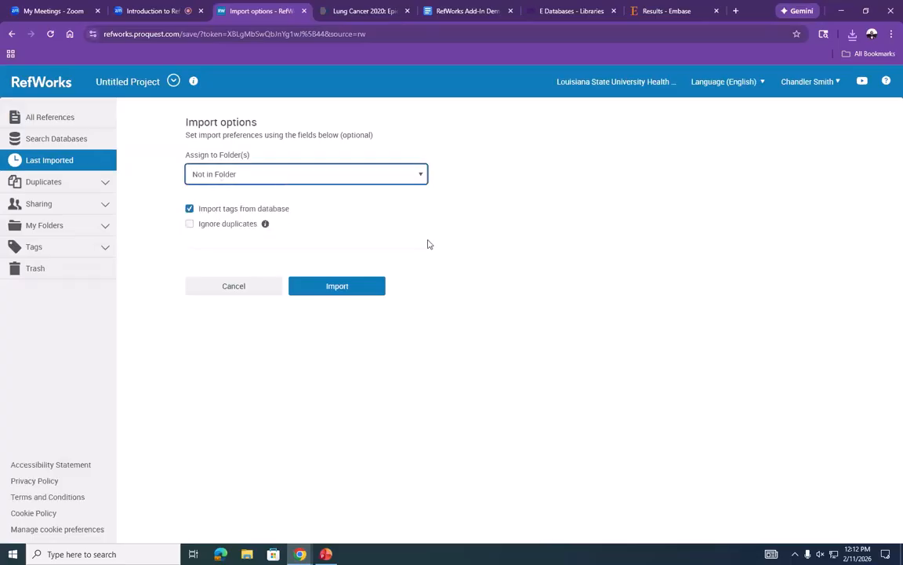
pyautogui.click(359, 287)
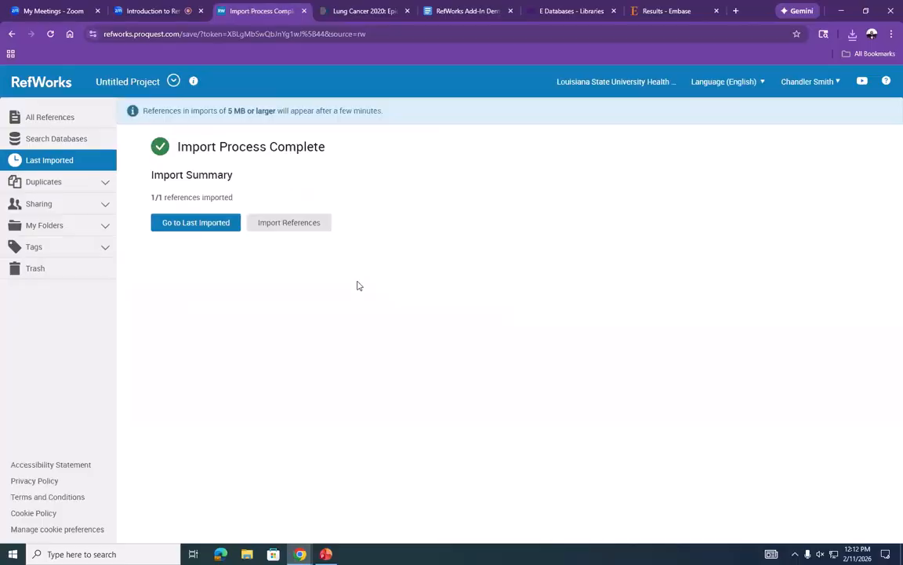
pyautogui.click(168, 225)
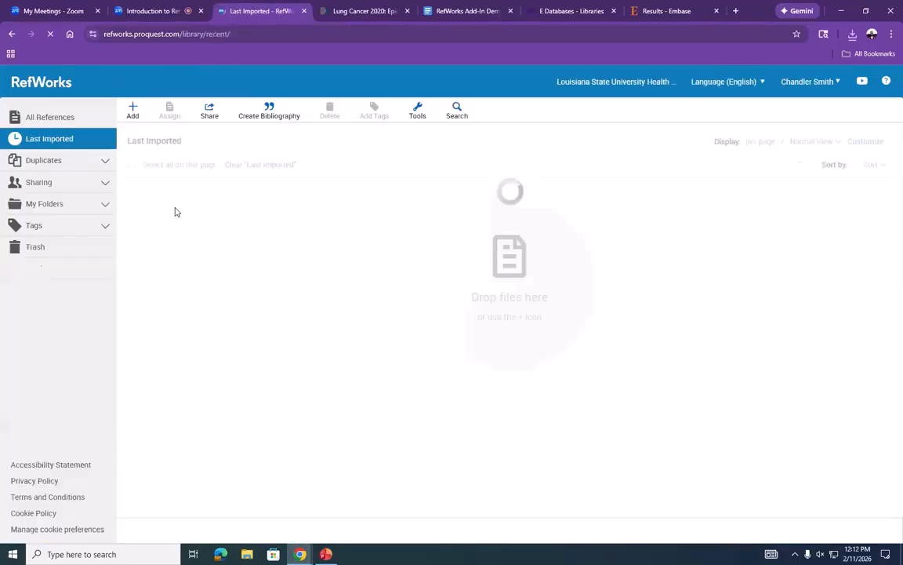
pyautogui.click(300, 215)
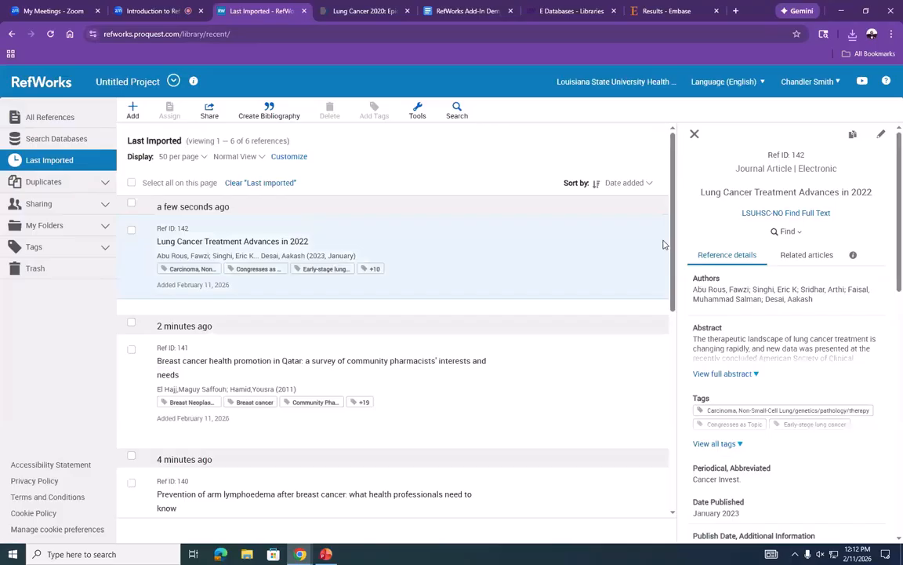
# Import the Embase file records (4).ris into RefWorks in RIS format and go to the last imported references
pyautogui.click(132, 110)
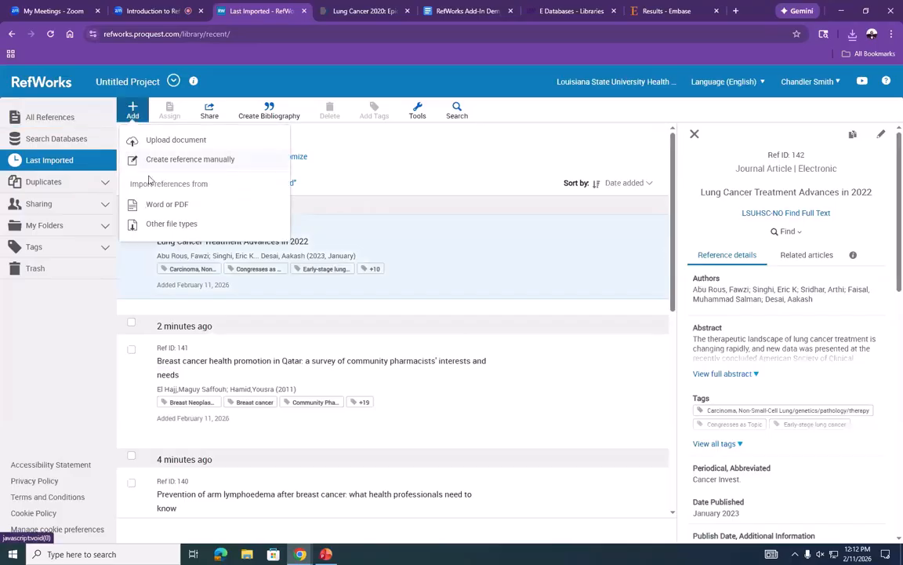
pyautogui.click(155, 223)
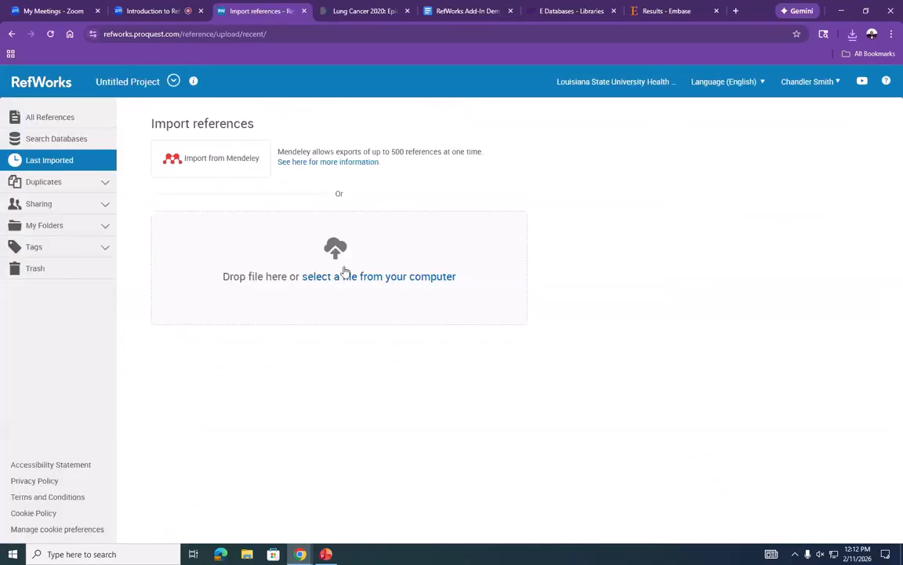
pyautogui.click(340, 277)
pyautogui.click(137, 88)
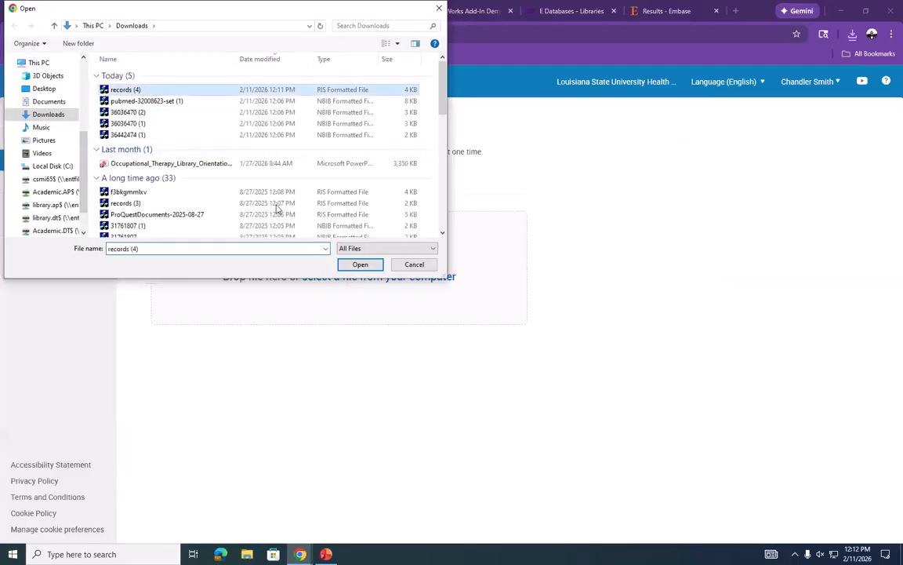
pyautogui.click(349, 265)
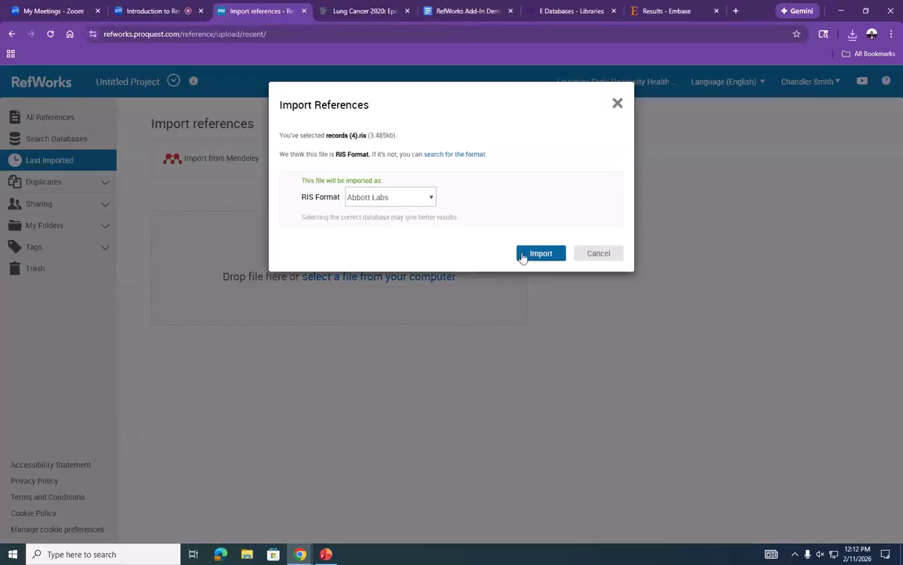
pyautogui.click(540, 252)
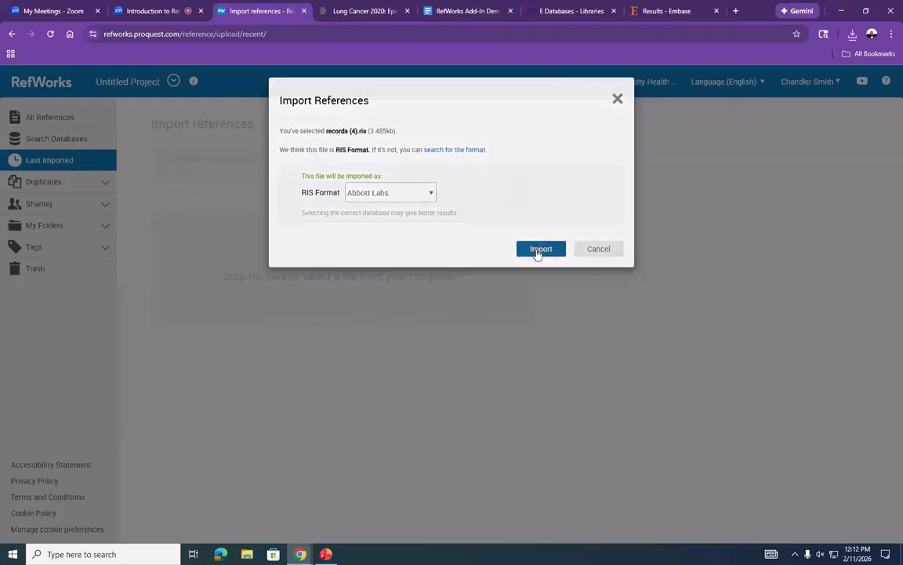
pyautogui.click(349, 284)
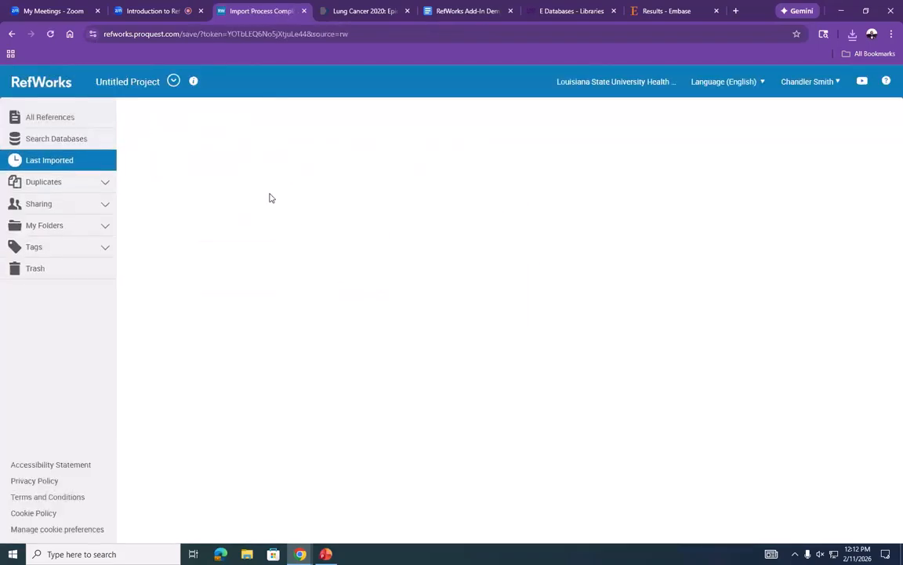
pyautogui.click(168, 232)
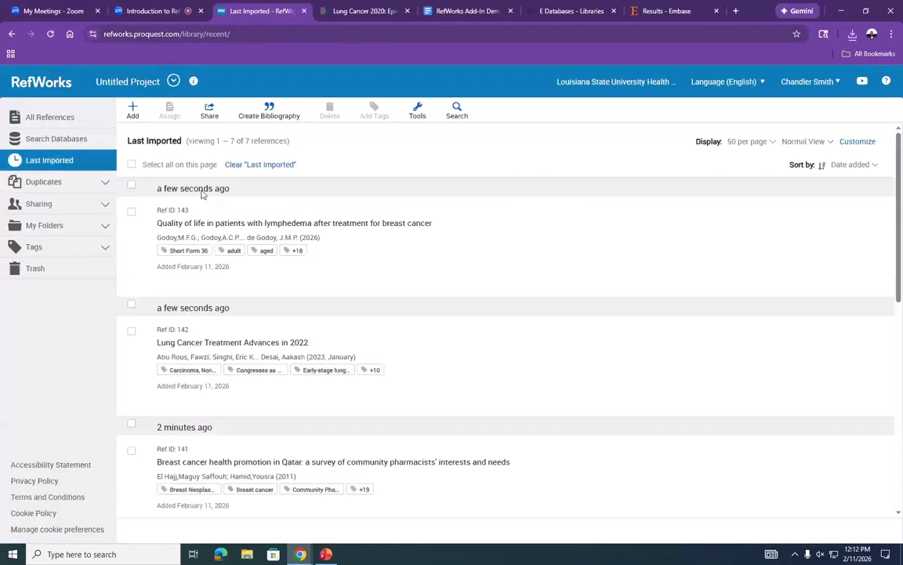
# Import the PubMed file 36036470 (1).nbib a second time to create a duplicate, and go to the last imported references
pyautogui.click(133, 110)
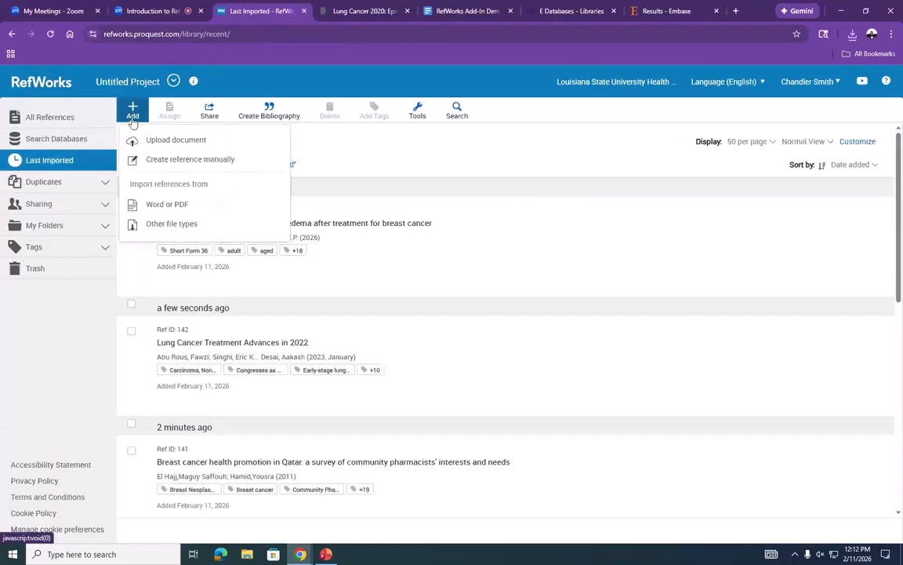
pyautogui.click(145, 224)
pyautogui.click(403, 277)
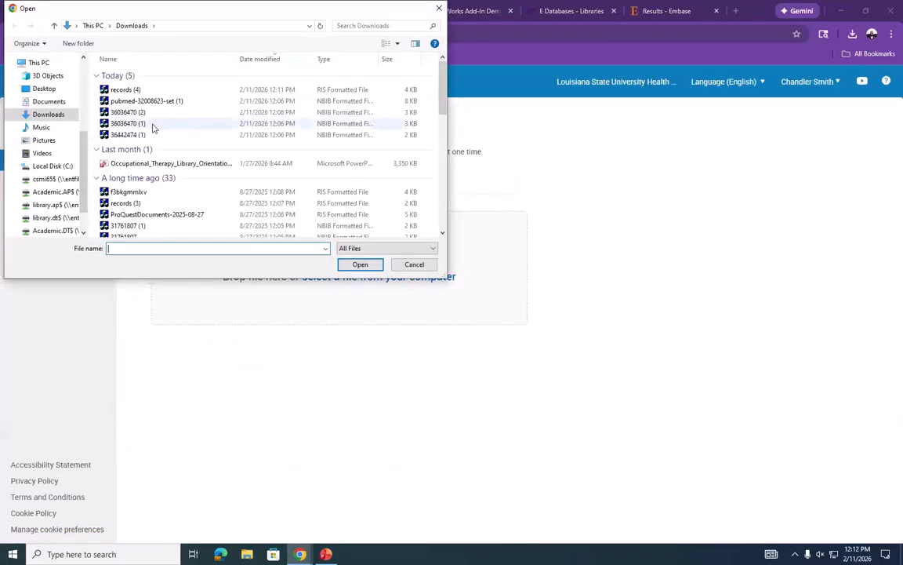
pyautogui.click(145, 123)
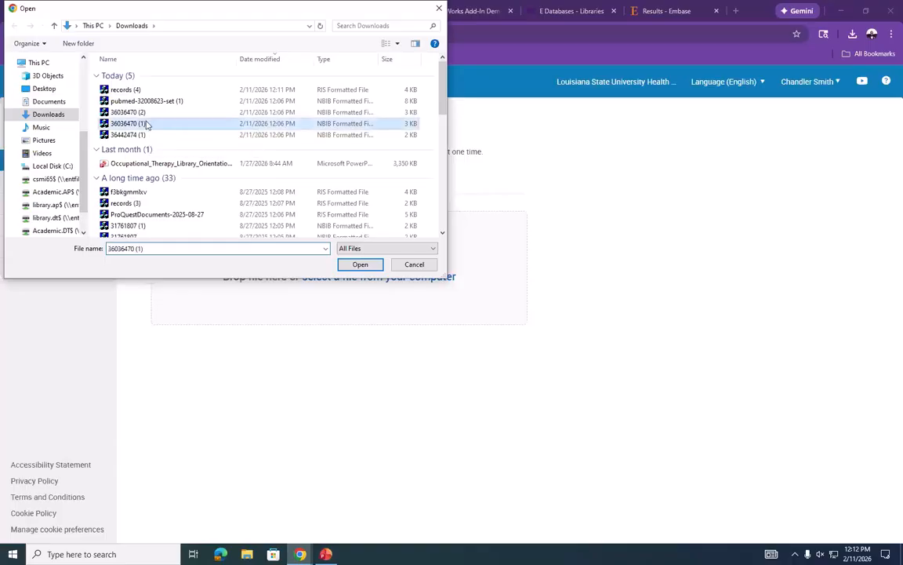
pyautogui.click(345, 265)
pyautogui.click(530, 255)
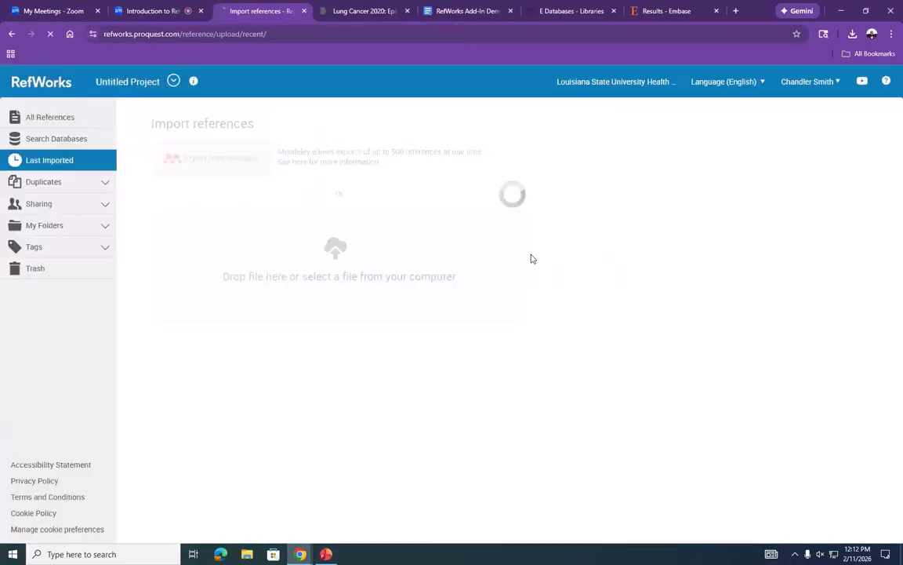
pyautogui.click(380, 288)
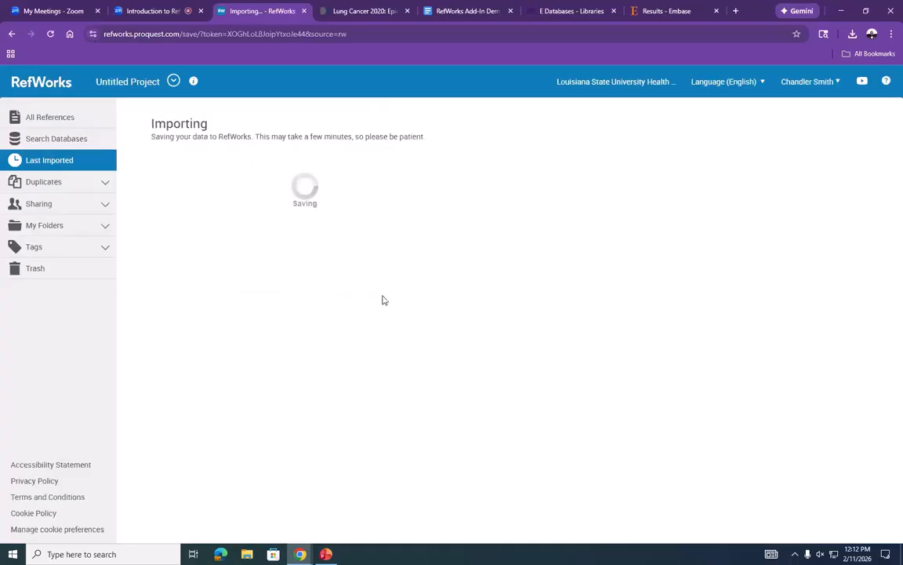
pyautogui.click(210, 228)
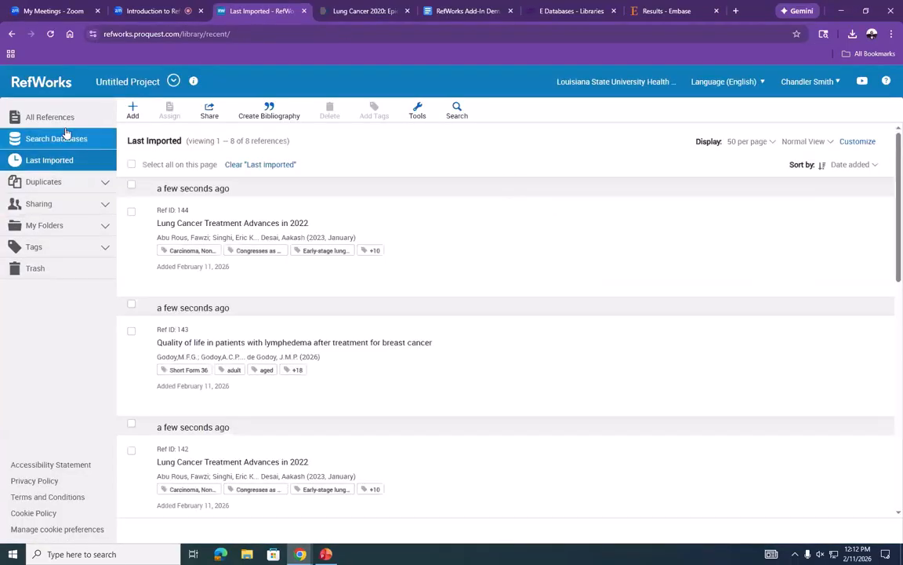
# Run Find Duplicates across all references, using completeness for the primary reference and exact matching on title, full author name and year
pyautogui.click(63, 120)
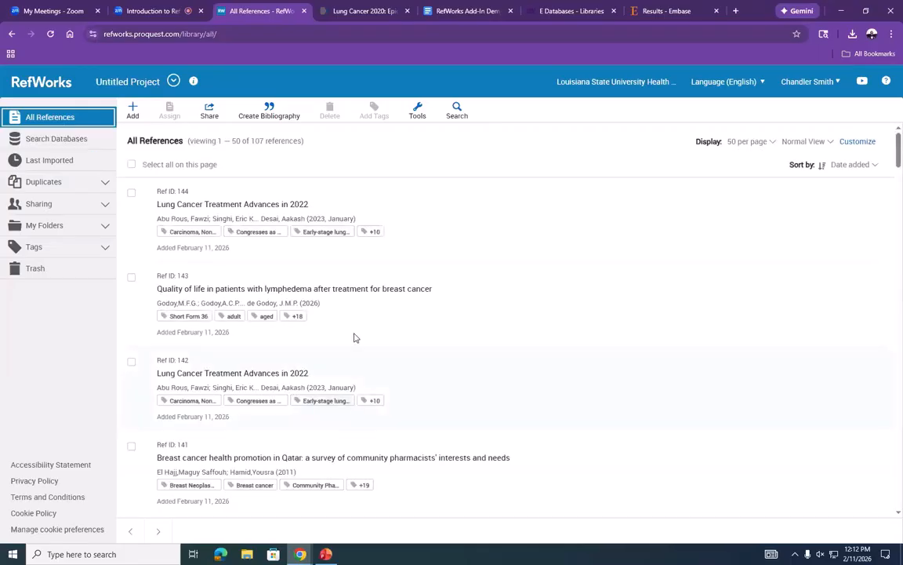
pyautogui.click(416, 114)
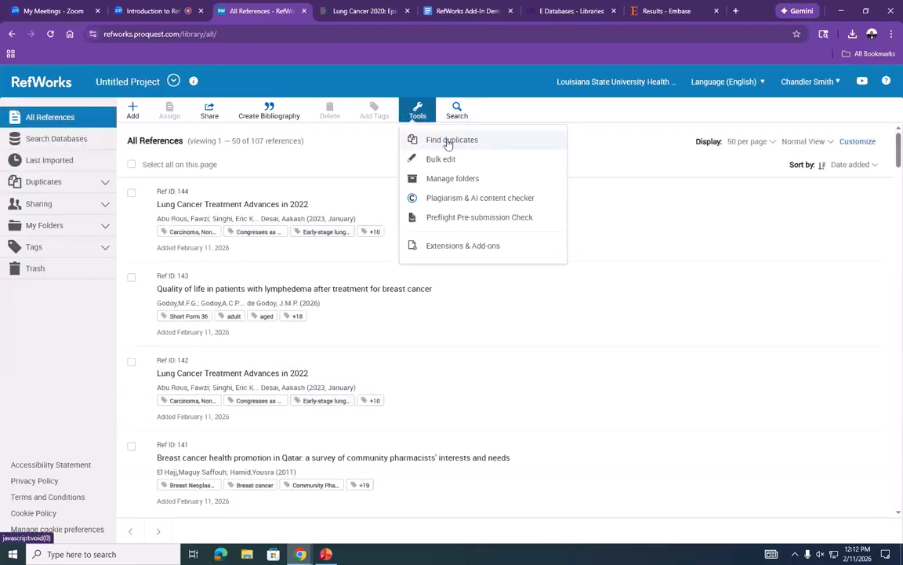
pyautogui.click(105, 186)
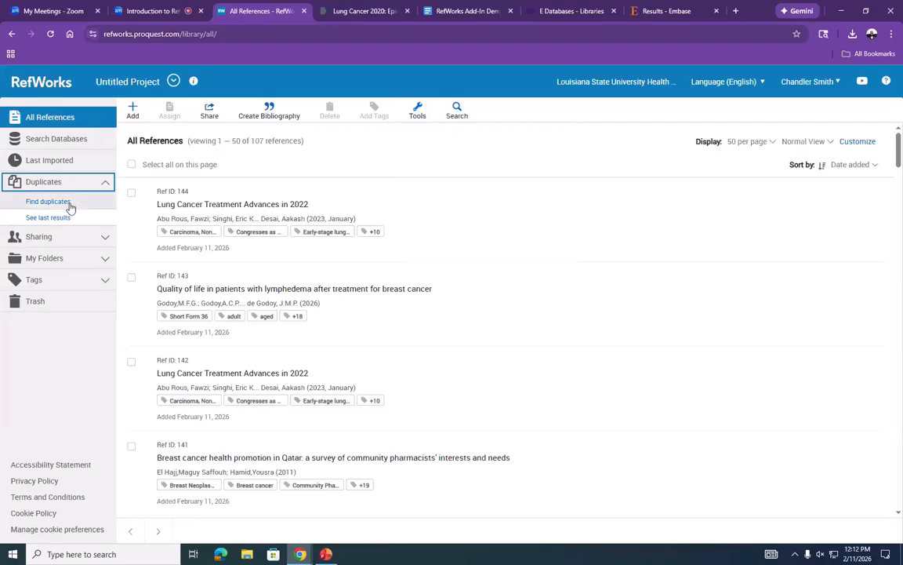
pyautogui.click(61, 202)
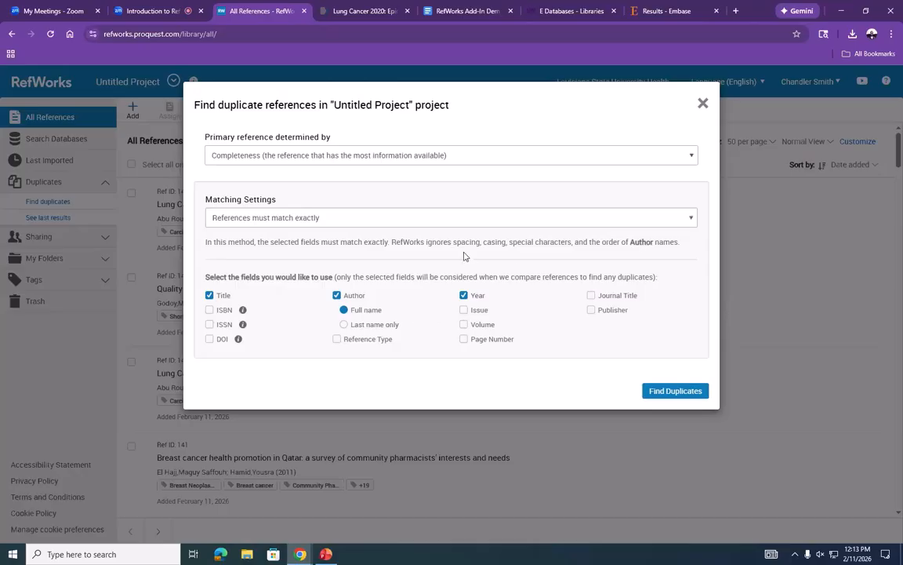
pyautogui.click(664, 391)
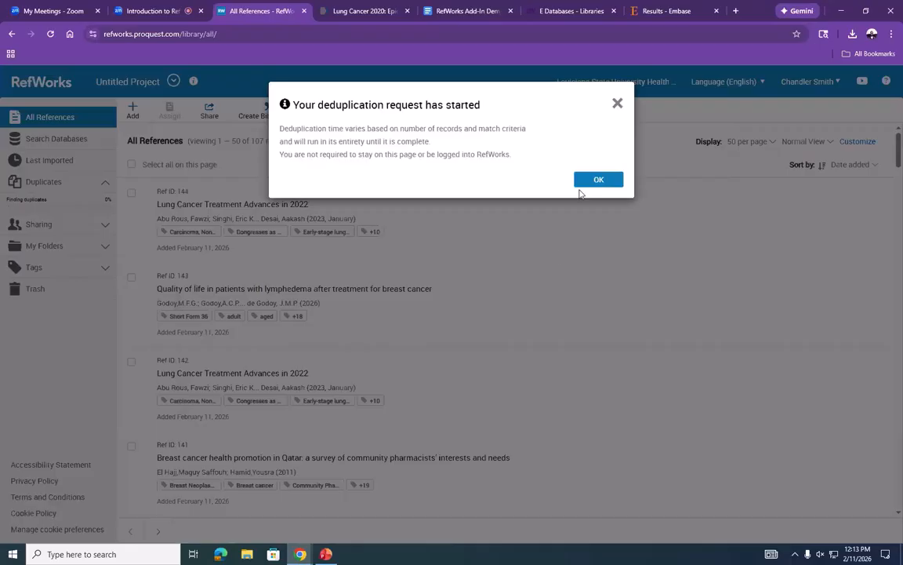
pyautogui.click(585, 182)
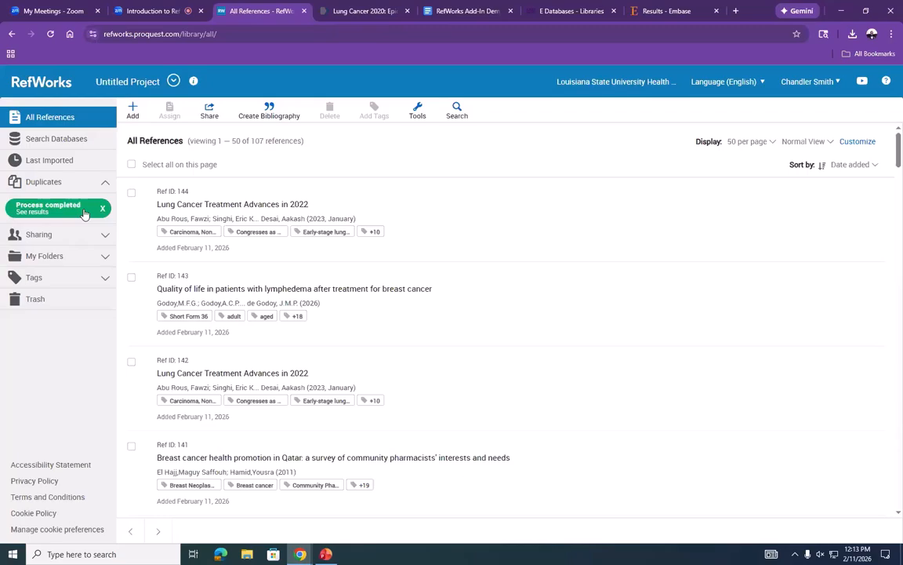
# Open the duplicate search results and move the selected duplicates of "Lung Cancer Treatment Advances in 2022" to the trash
pyautogui.click(84, 212)
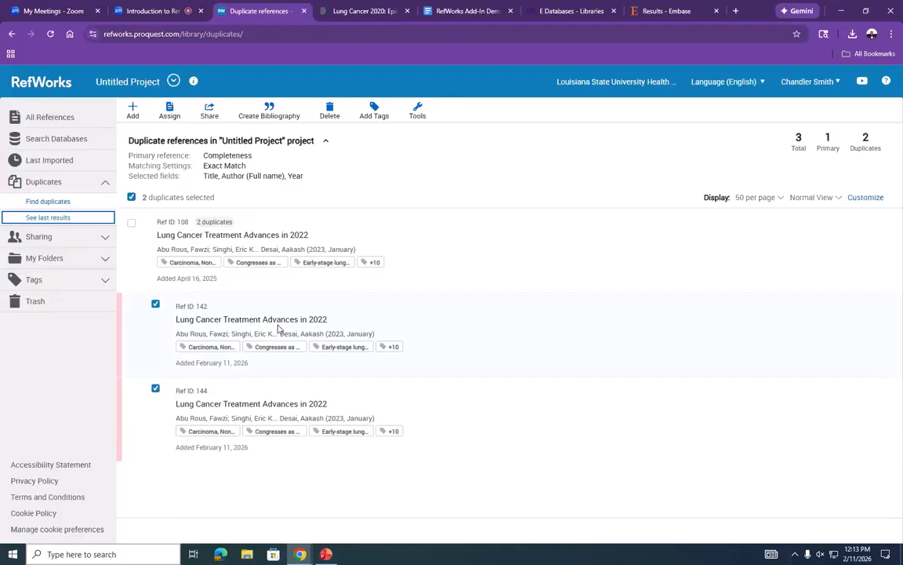
pyautogui.click(328, 115)
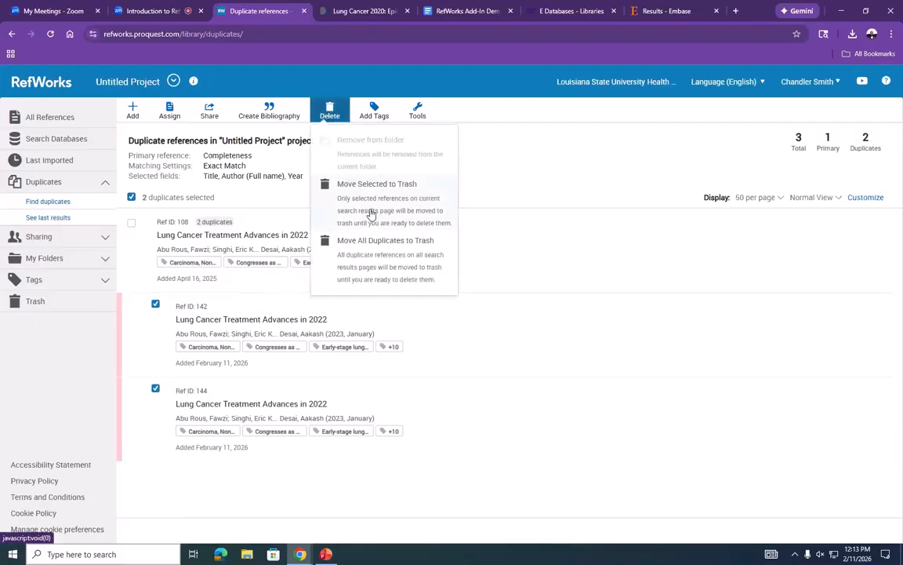
pyautogui.click(365, 188)
# Review the deleted references in the trash, then return to all references with the Duplicates section collapsed
pyautogui.click(53, 305)
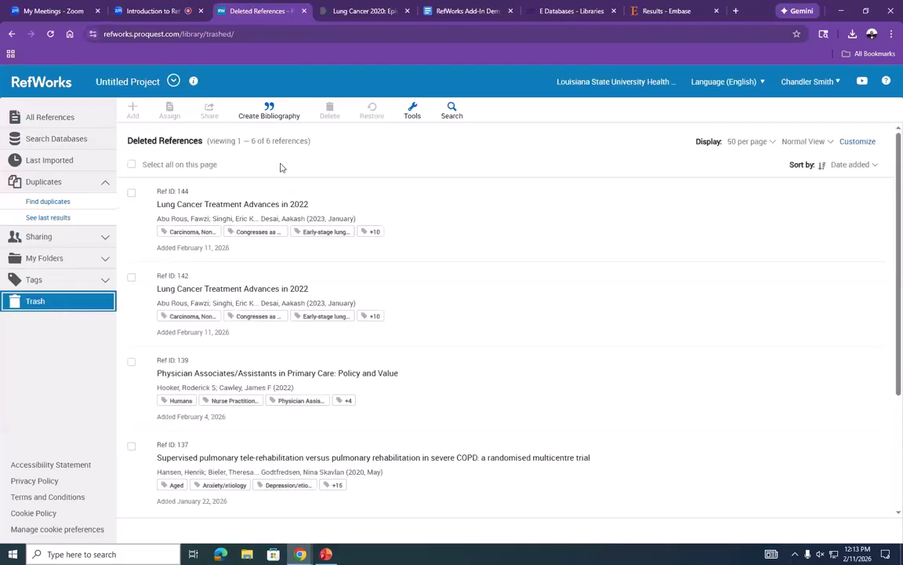
pyautogui.scroll(-2, 305, 246)
pyautogui.scroll(2, 300, 256)
pyautogui.click(44, 126)
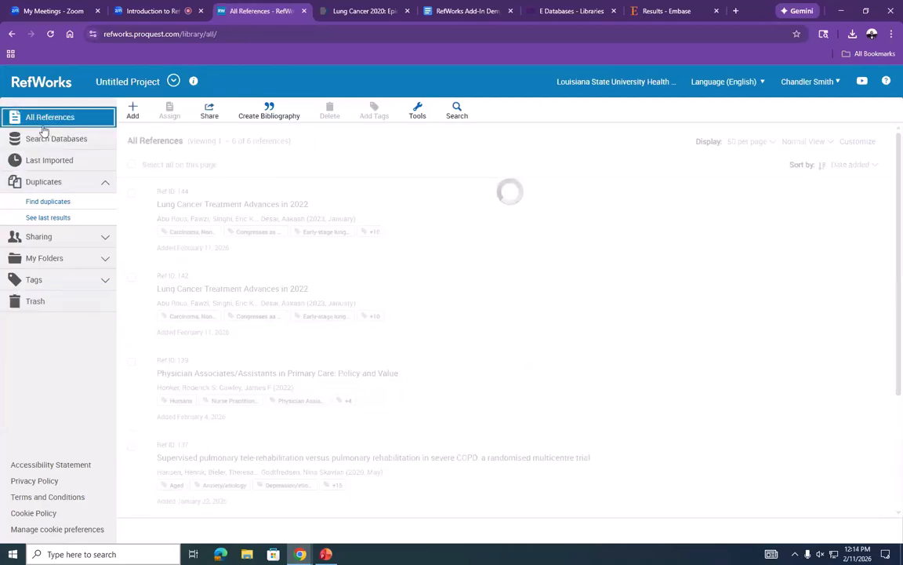
pyautogui.click(104, 181)
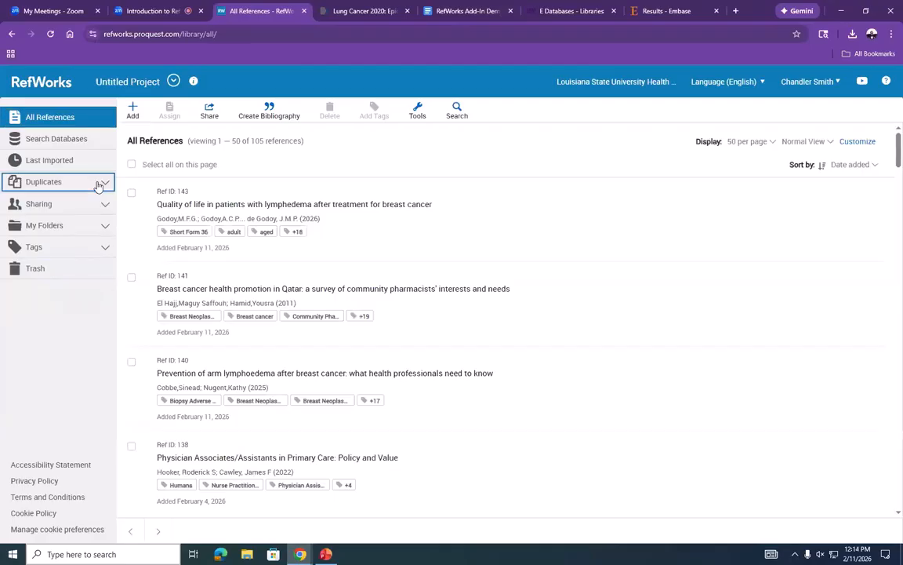
# Expand My Folders and create a new folder named "test folder"
pyautogui.click(105, 225)
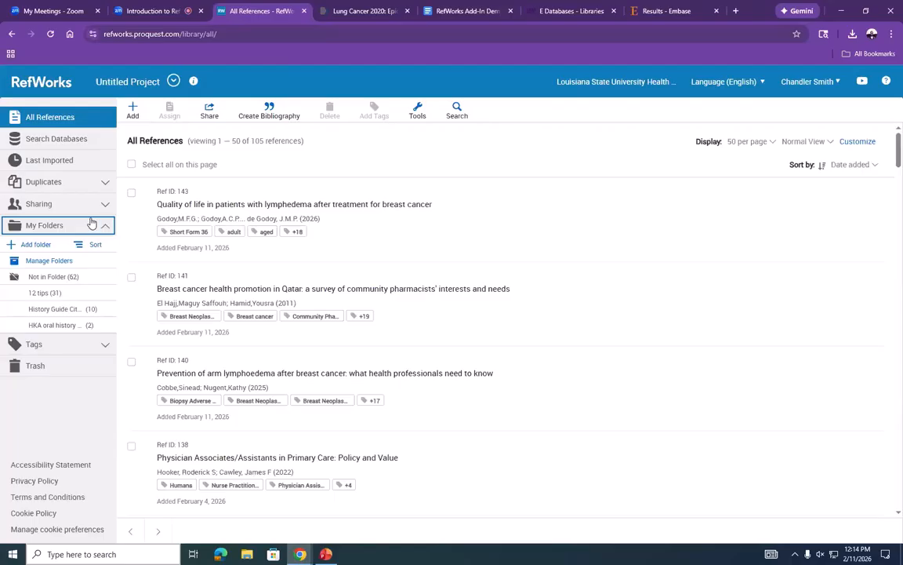
pyautogui.click(32, 246)
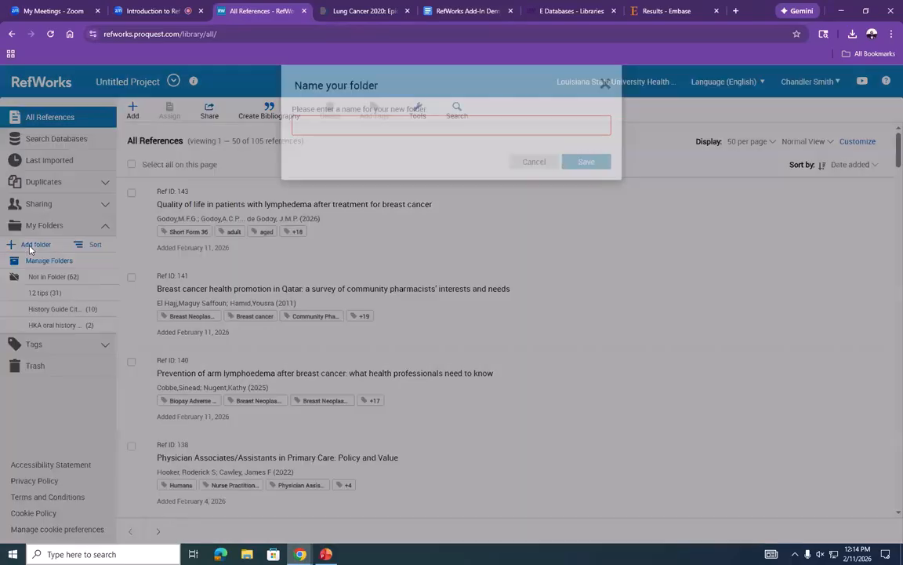
pyautogui.write('test folder')
pyautogui.click(585, 183)
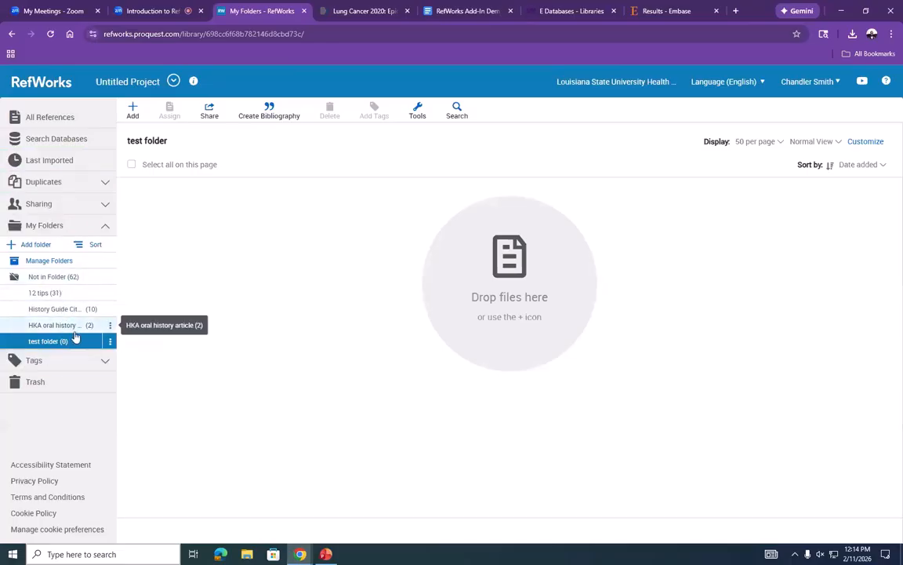
# Open the sharing settings of "test folder", review the invitation field and access levels, and close them without inviting anyone
pyautogui.click(109, 342)
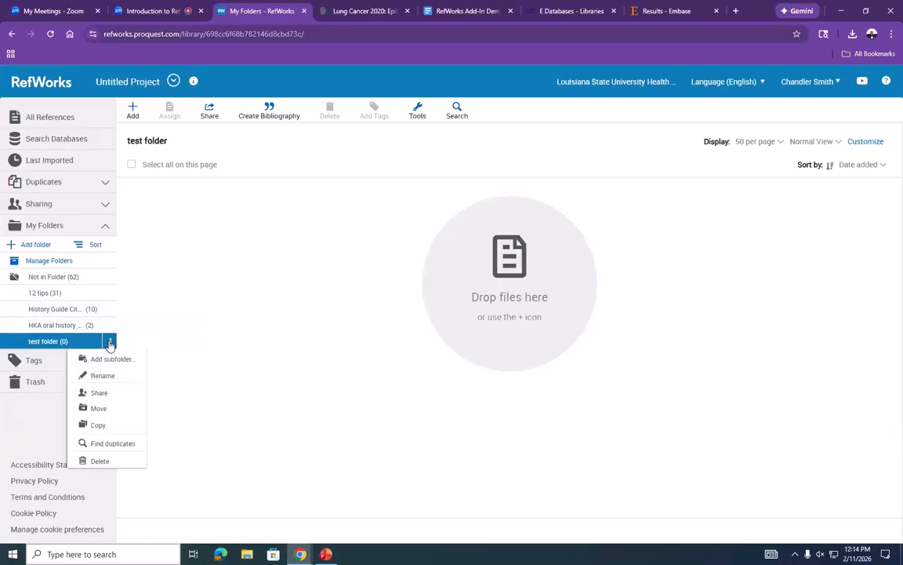
pyautogui.click(99, 393)
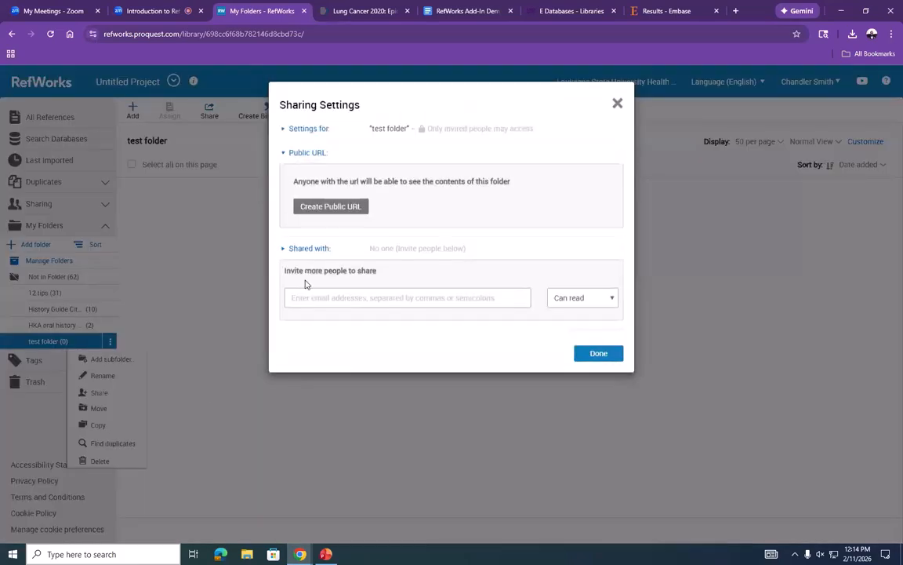
pyautogui.click(340, 298)
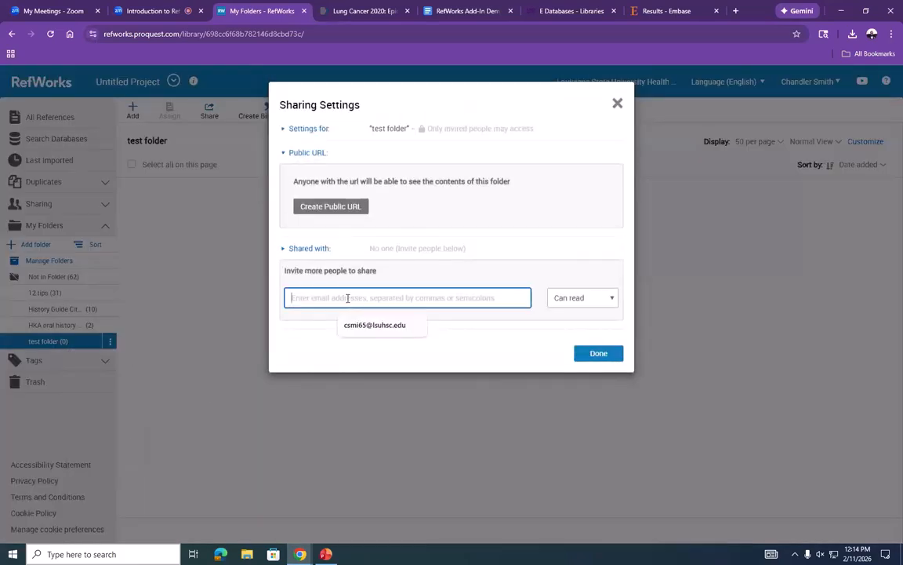
pyautogui.click(606, 303)
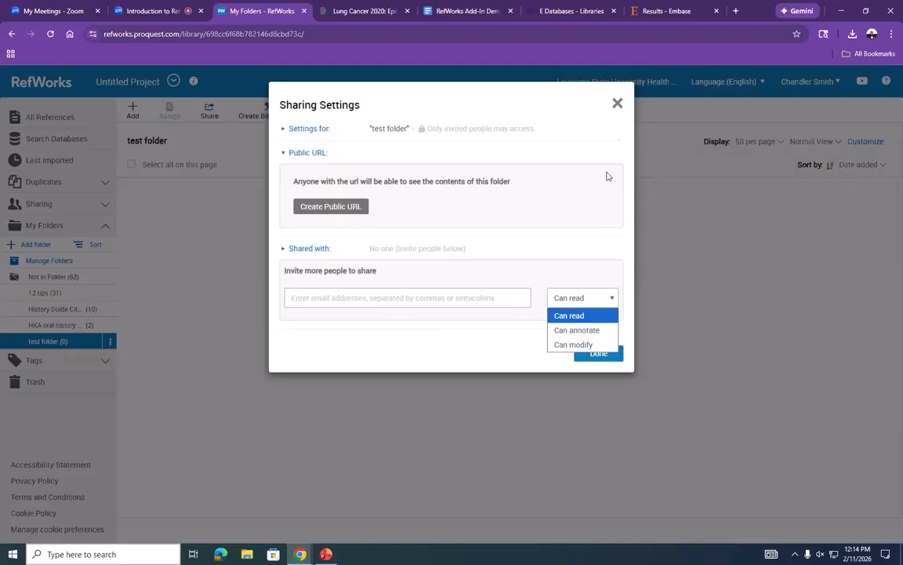
pyautogui.click(618, 103)
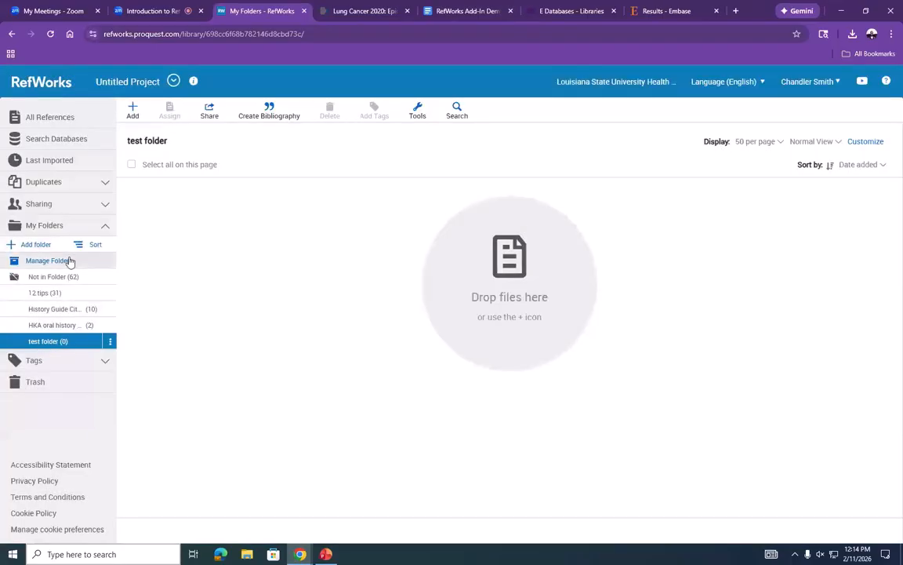
# Collapse My Folders and check the options in the Sharing section, leaving it collapsed
pyautogui.click(107, 227)
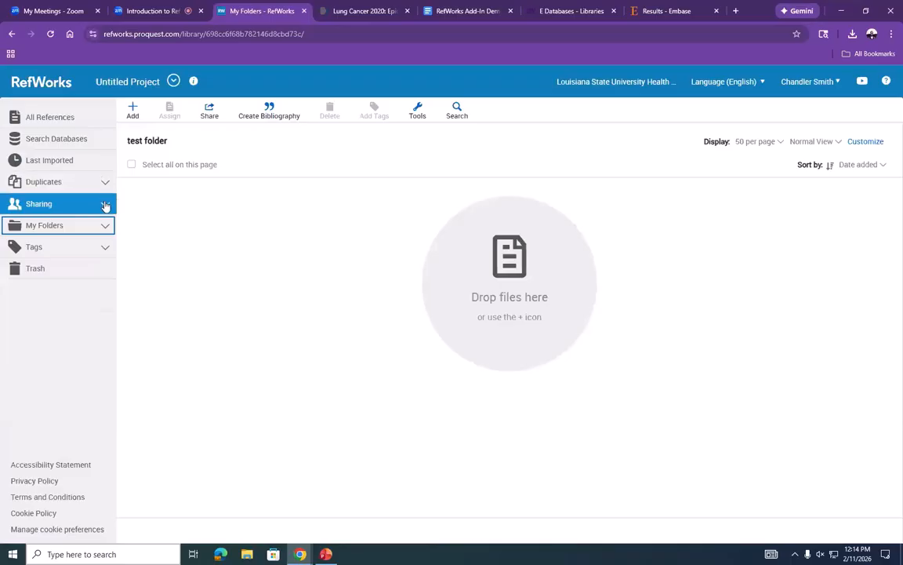
pyautogui.click(90, 204)
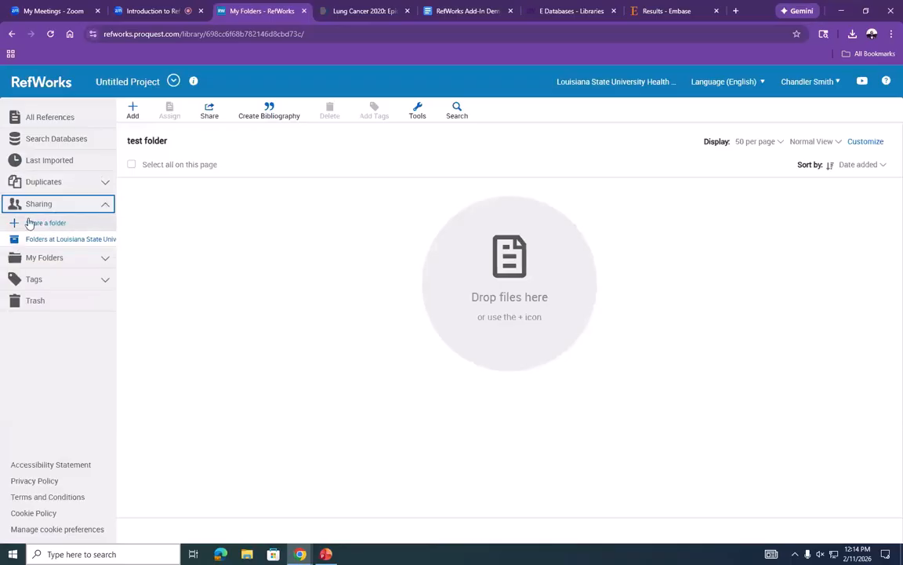
pyautogui.click(105, 204)
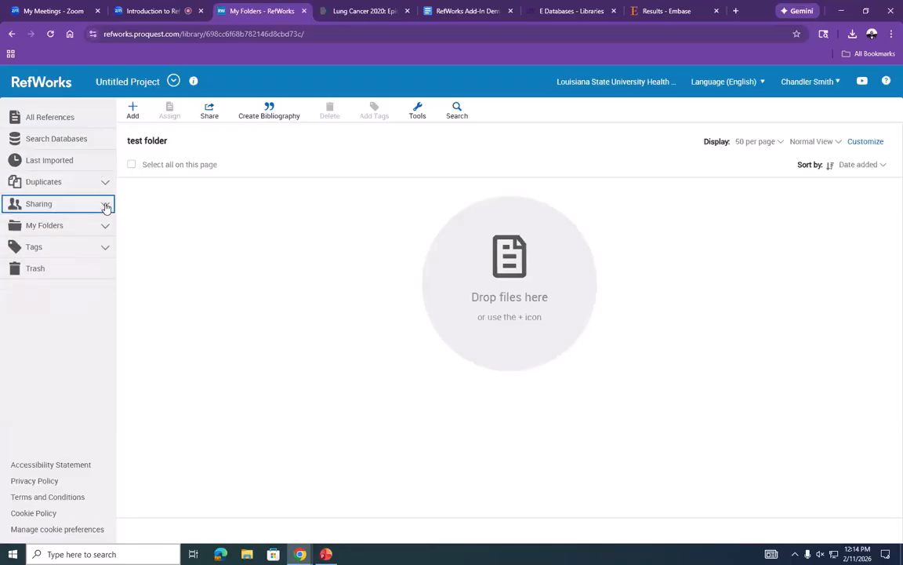
# Browse the tag list and show the references tagged "Abstinence"
pyautogui.click(105, 246)
pyautogui.scroll(-1, 84, 302)
pyautogui.scroll(-3, 85, 302)
pyautogui.scroll(4, 67, 282)
pyautogui.scroll(-5, 58, 282)
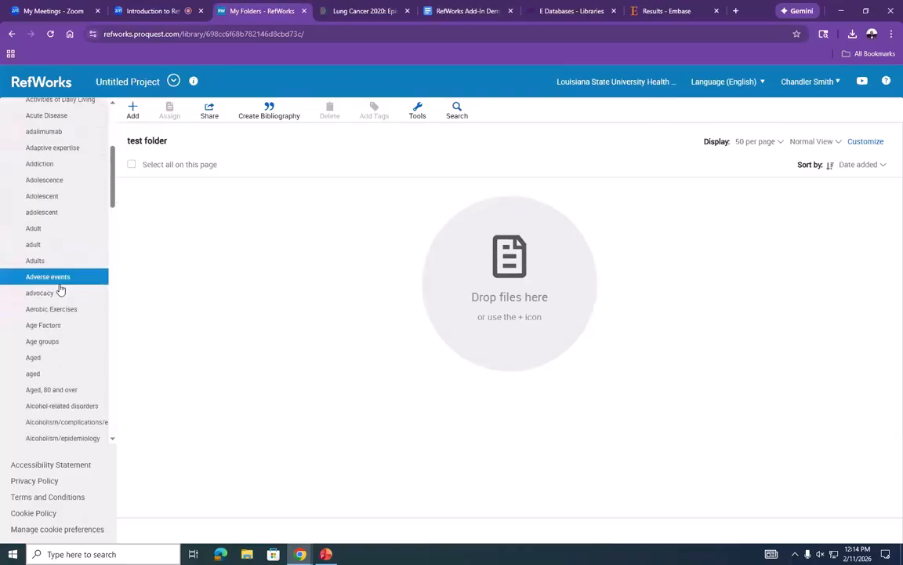
pyautogui.click(61, 278)
pyautogui.scroll(5, 91, 257)
pyautogui.click(64, 229)
pyautogui.rightClick(67, 229)
pyautogui.click(96, 216)
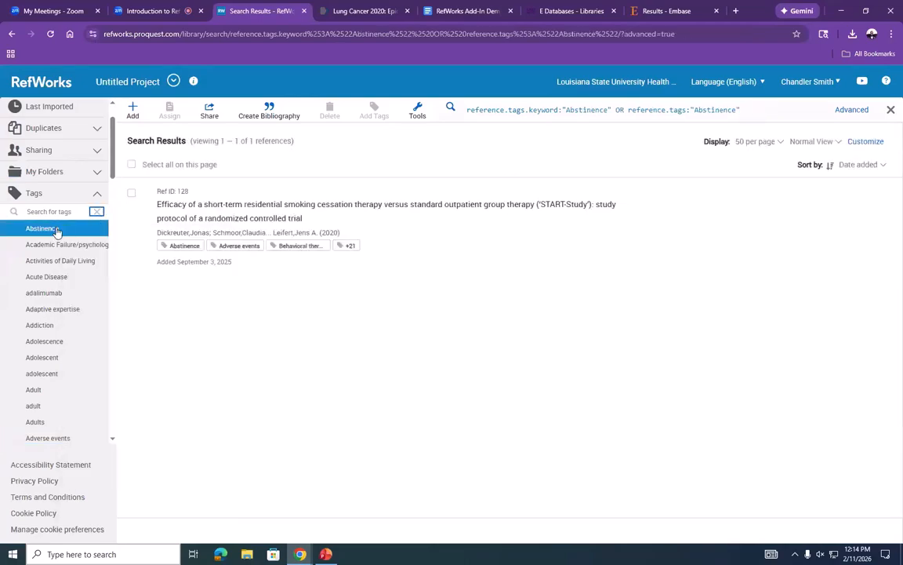
# Look through more of the tag list, collapse it, and return to all references with My Folders expanded
pyautogui.scroll(-10, 61, 282)
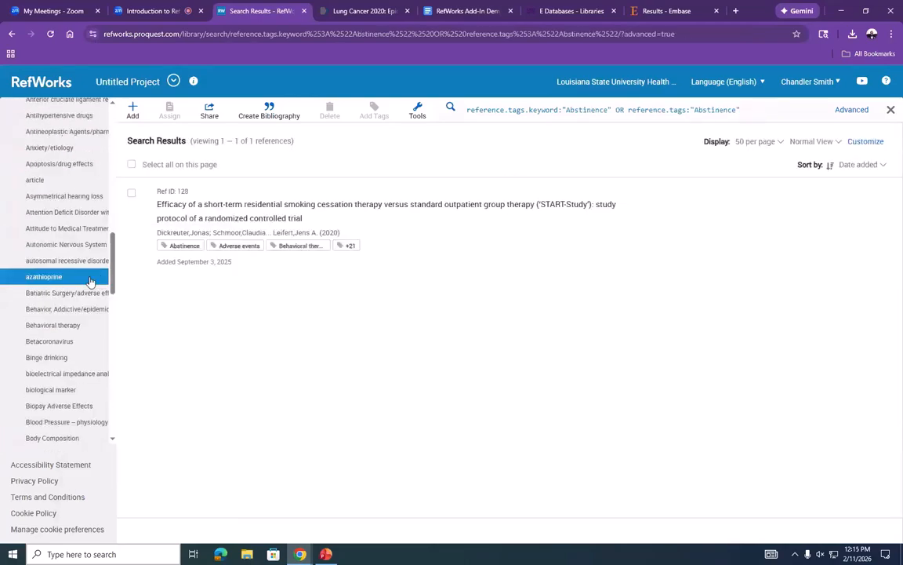
pyautogui.scroll(8, 59, 208)
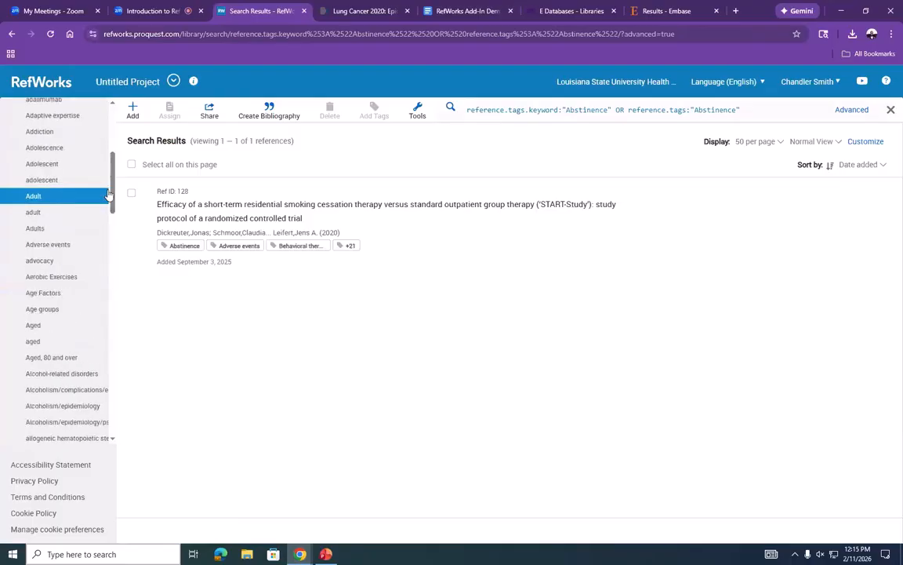
pyautogui.scroll(4, 104, 197)
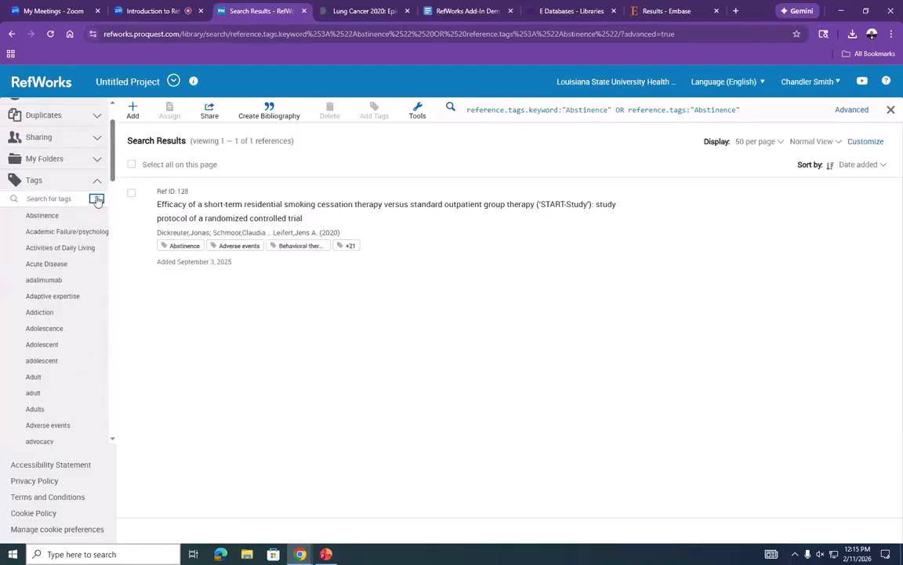
pyautogui.click(97, 181)
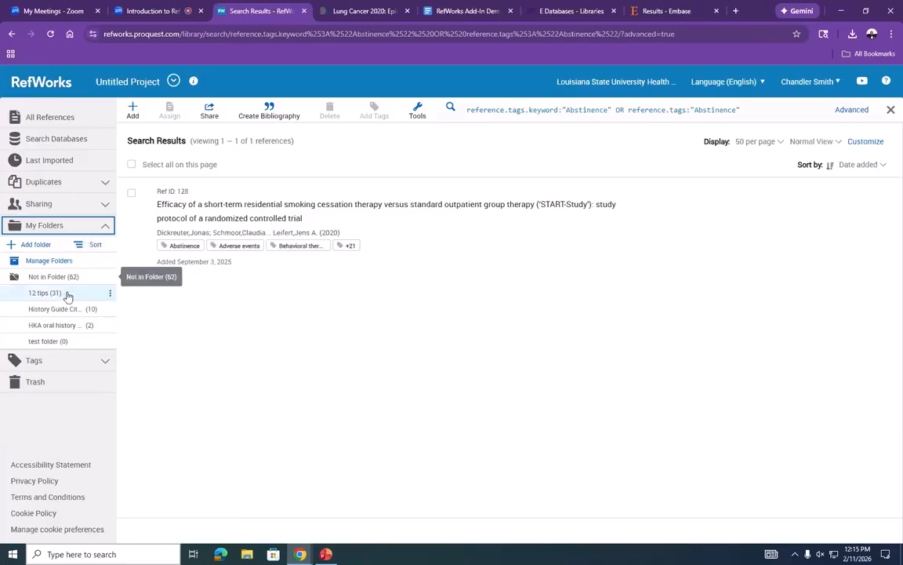
pyautogui.click(62, 145)
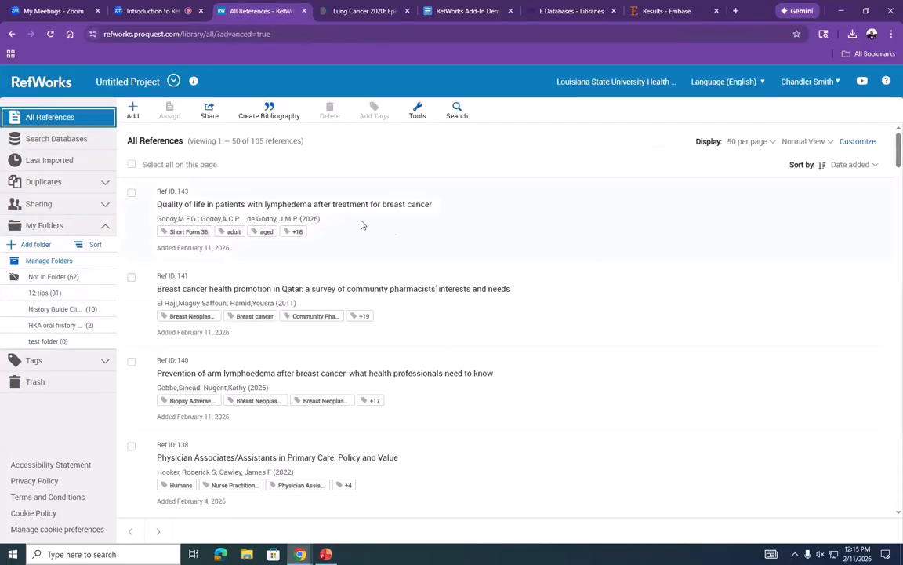
# Review the details and full tag list of "Quality of life in patients with lymphedema after treatment for breast cancer", then close the details
pyautogui.click(389, 232)
pyautogui.scroll(-3, 839, 309)
pyautogui.scroll(3, 786, 290)
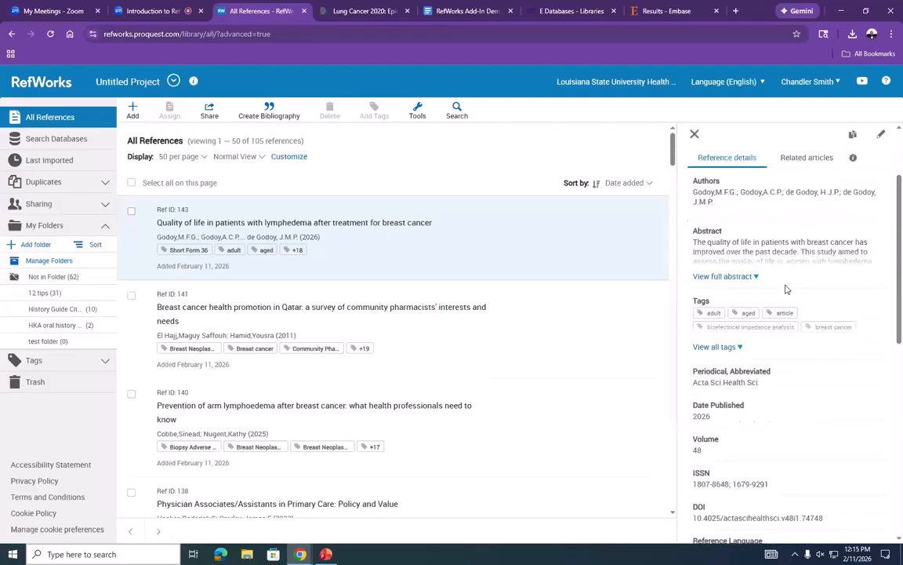
pyautogui.click(738, 399)
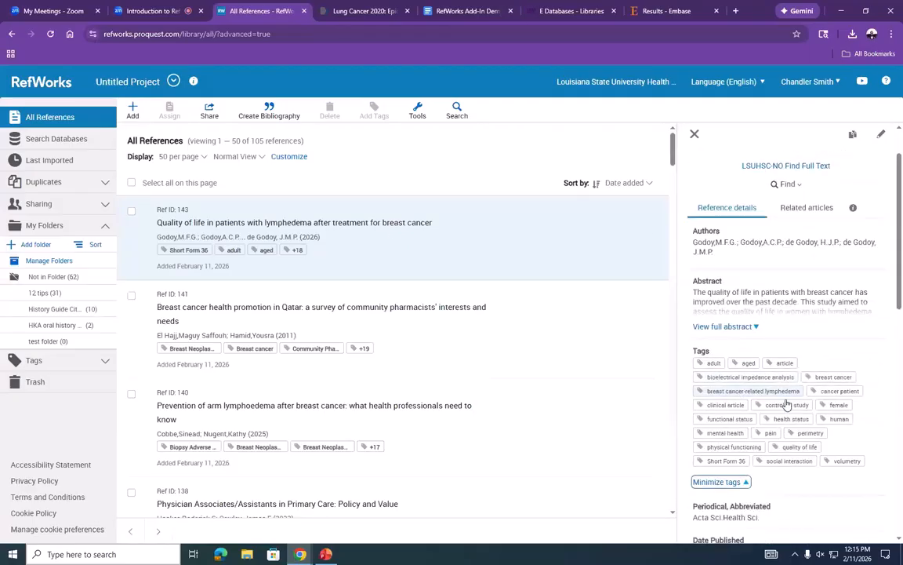
pyautogui.scroll(-3, 777, 376)
pyautogui.scroll(1, 742, 266)
pyautogui.rightClick(742, 267)
pyautogui.press('Escape')
pyautogui.rightClick(742, 267)
pyautogui.scroll(-2, 849, 278)
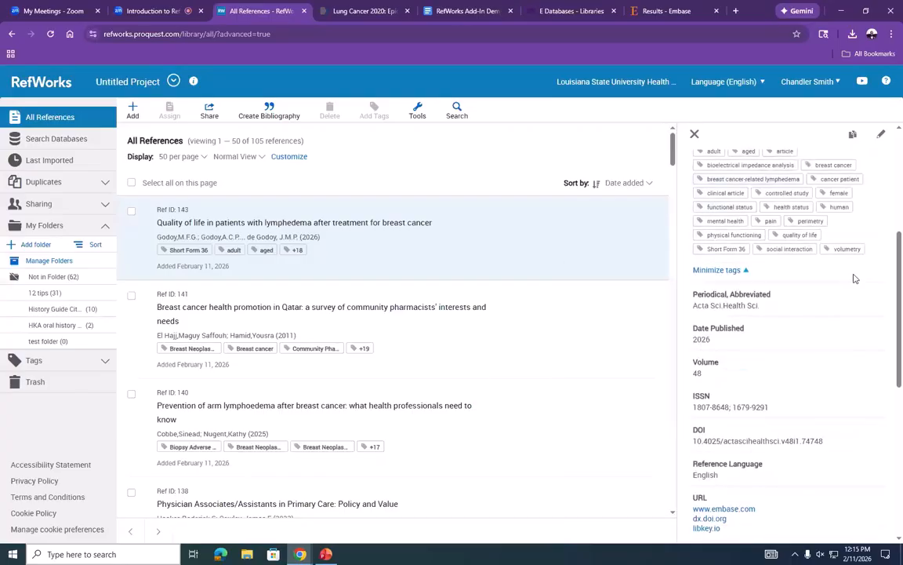
pyautogui.moveTo(898, 282); pyautogui.dragTo(886, 165)
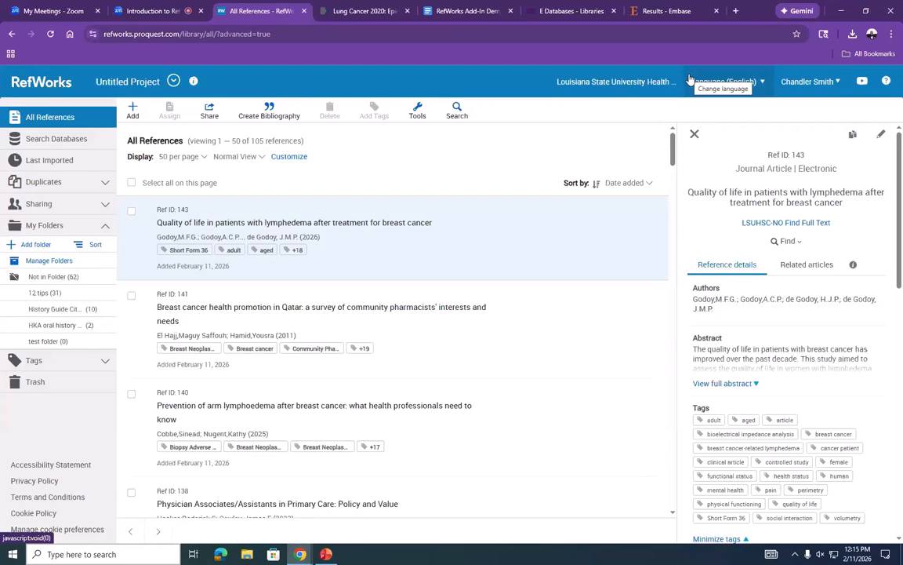
pyautogui.click(694, 134)
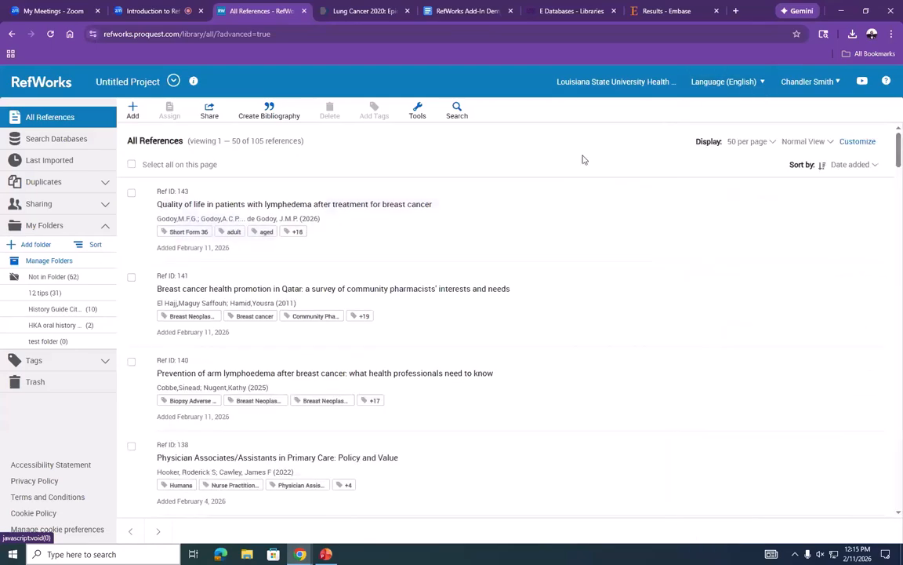
# Collapse My Folders, open the Plagiarism & AI content checker and check its upload area and credit information
pyautogui.click(105, 225)
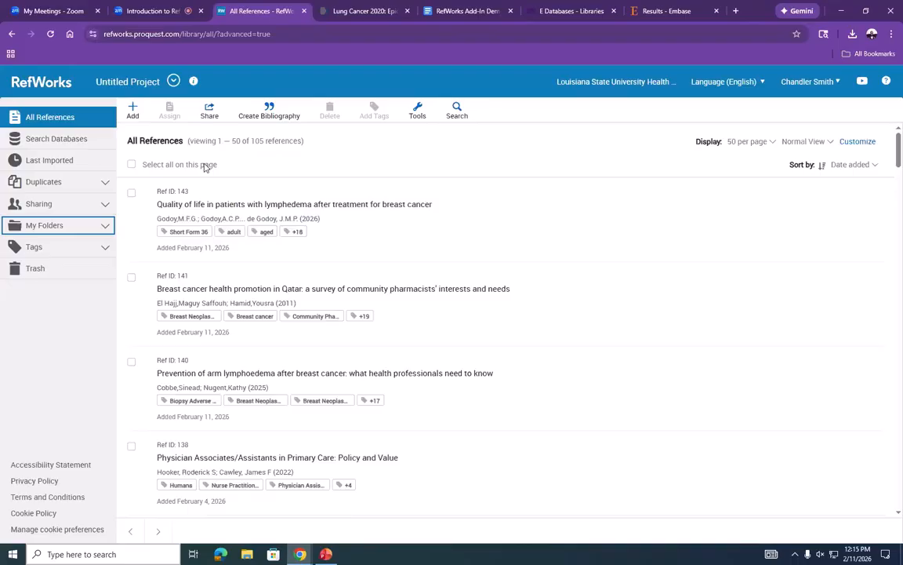
pyautogui.click(414, 113)
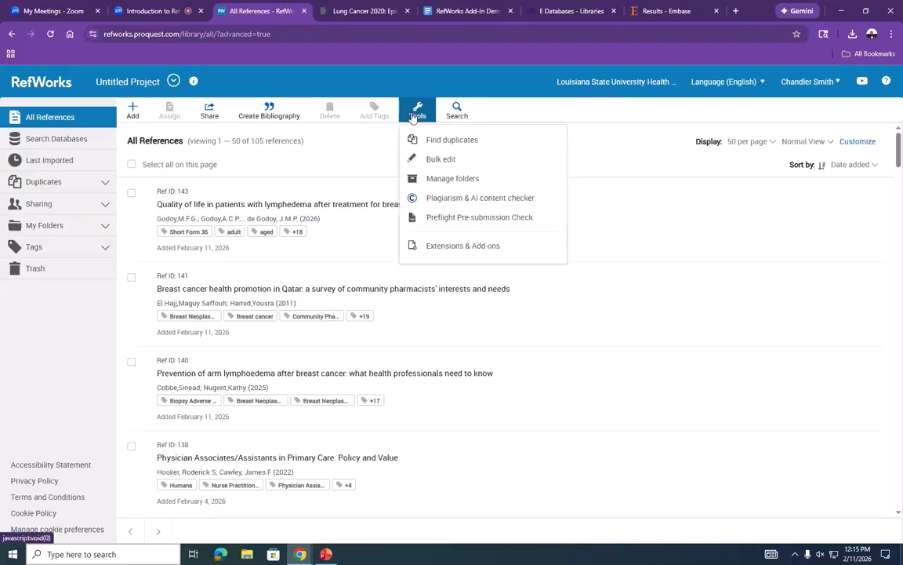
pyautogui.click(469, 201)
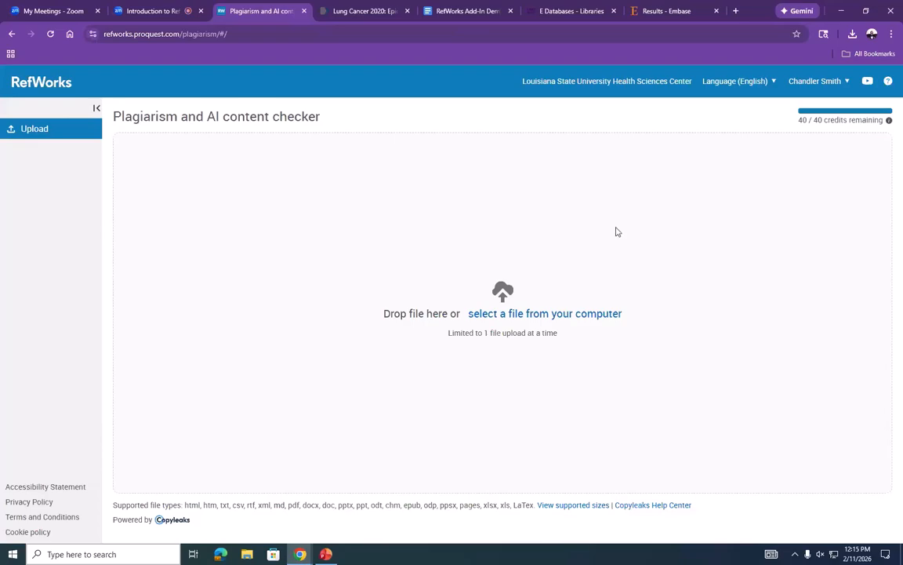
pyautogui.moveTo(890, 121)
pyautogui.click(96, 108)
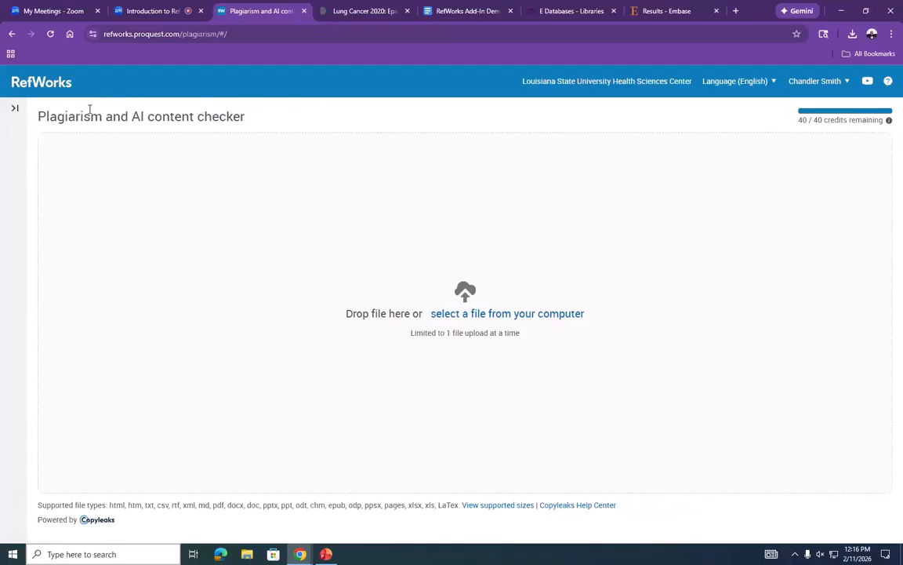
# Return to the last imported references, select Ref IDs 143, 141 and 140, and create a bibliography from them
pyautogui.click(38, 123)
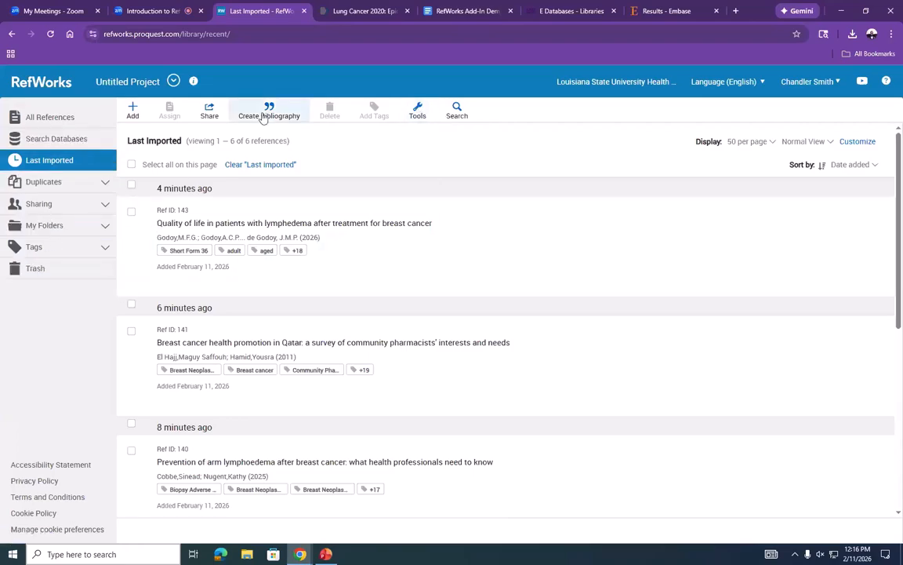
pyautogui.click(131, 211)
pyautogui.click(131, 330)
pyautogui.click(132, 451)
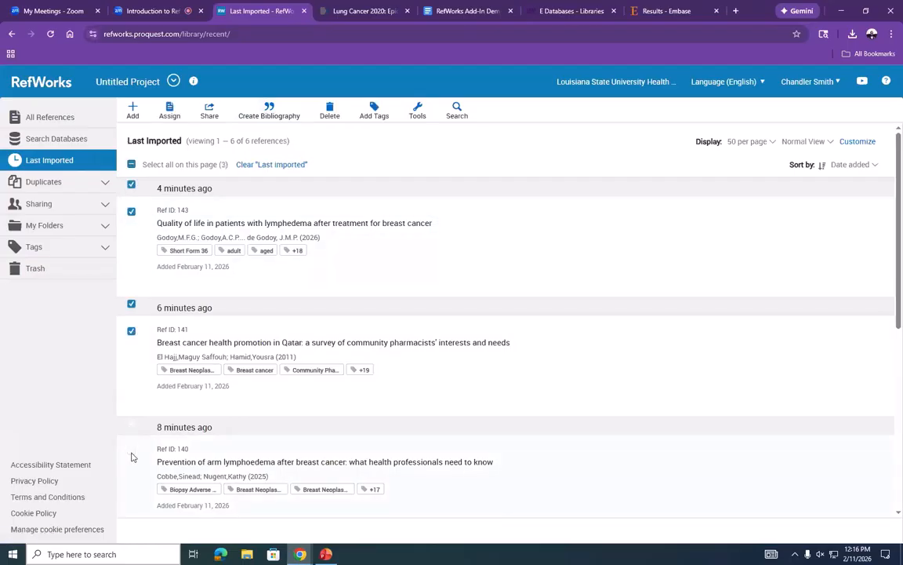
pyautogui.click(267, 120)
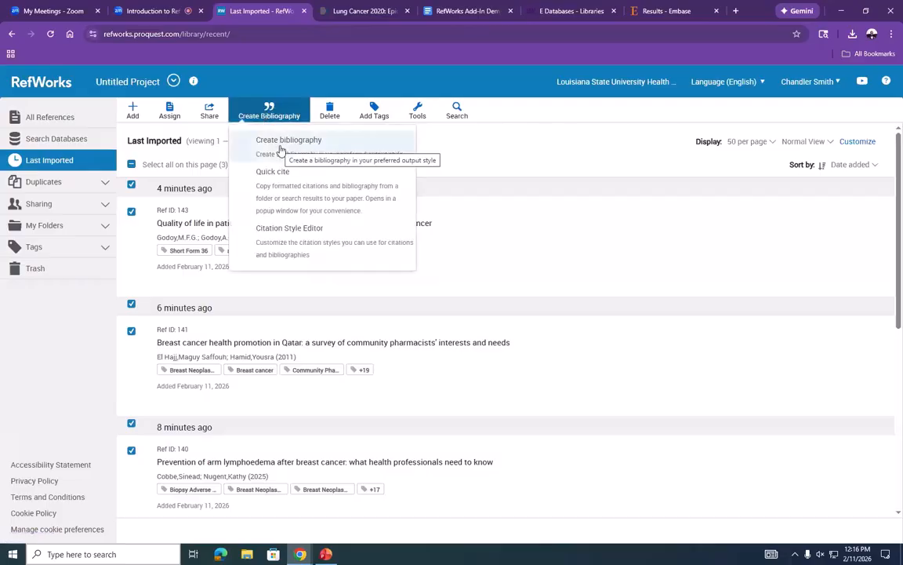
pyautogui.click(281, 148)
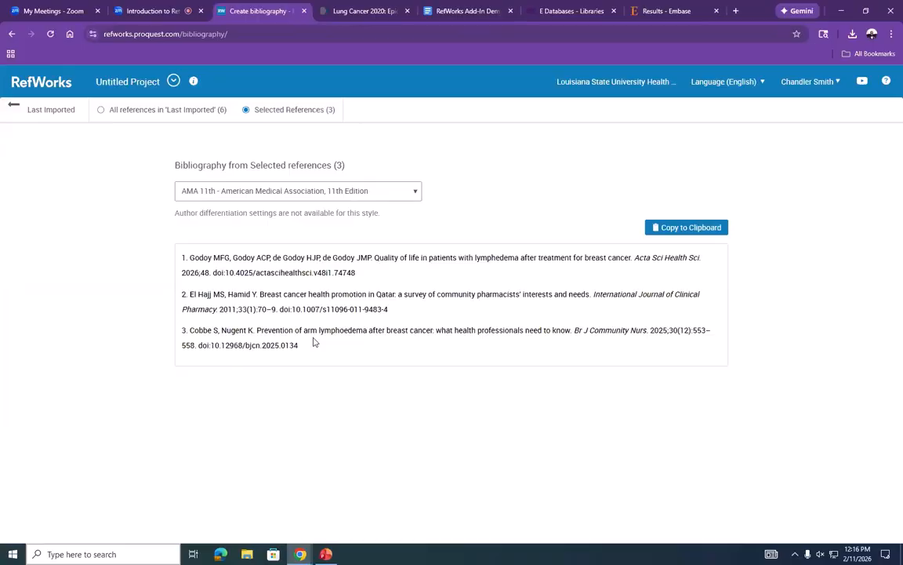
# Check the citation style search and categories for the bibliography without changing the style, then return to the last imported references
pyautogui.click(267, 191)
pyautogui.click(326, 223)
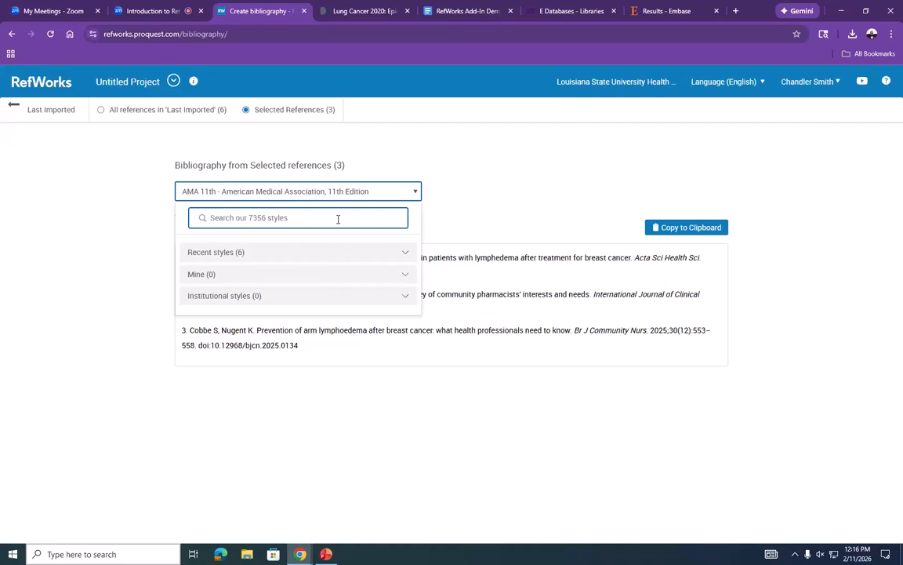
pyautogui.click(439, 177)
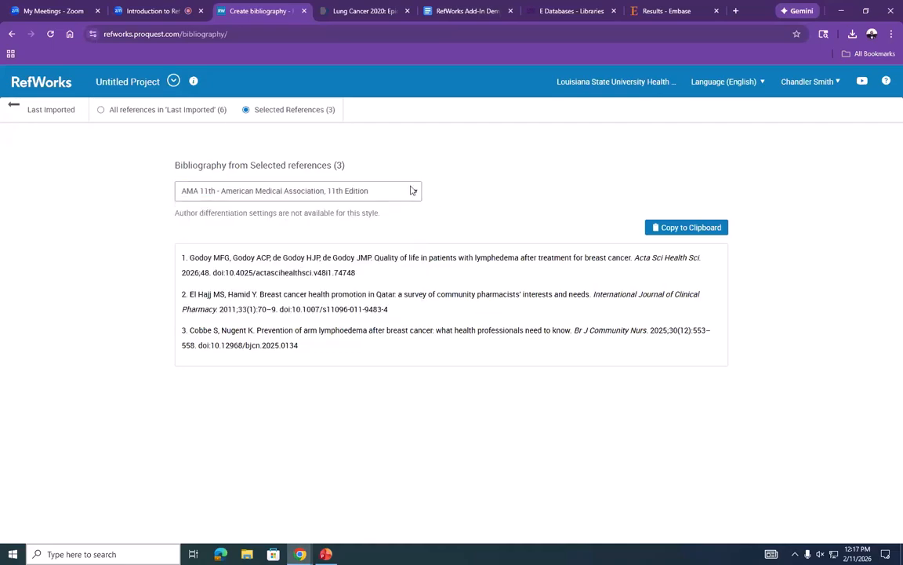
pyautogui.click(38, 111)
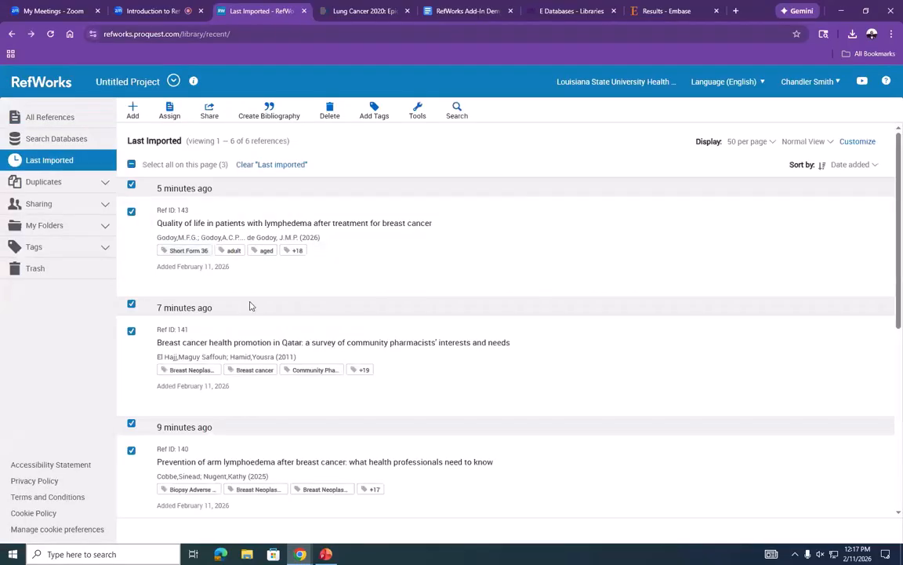
pyautogui.moveTo(400, 7)
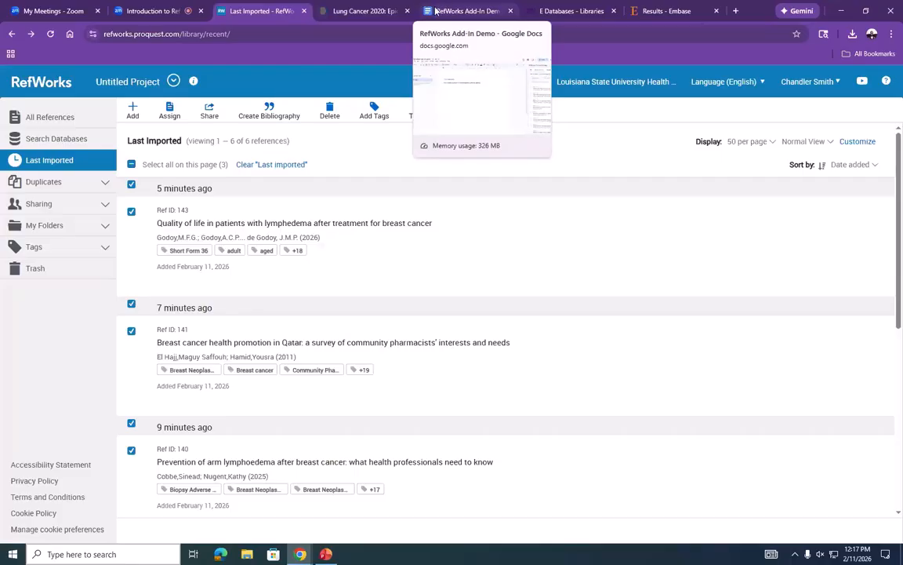
# Switch to the RefWorks Add-In Demo document in Google Docs and check the add-on marketplace and the installed citation extensions
pyautogui.click(437, 11)
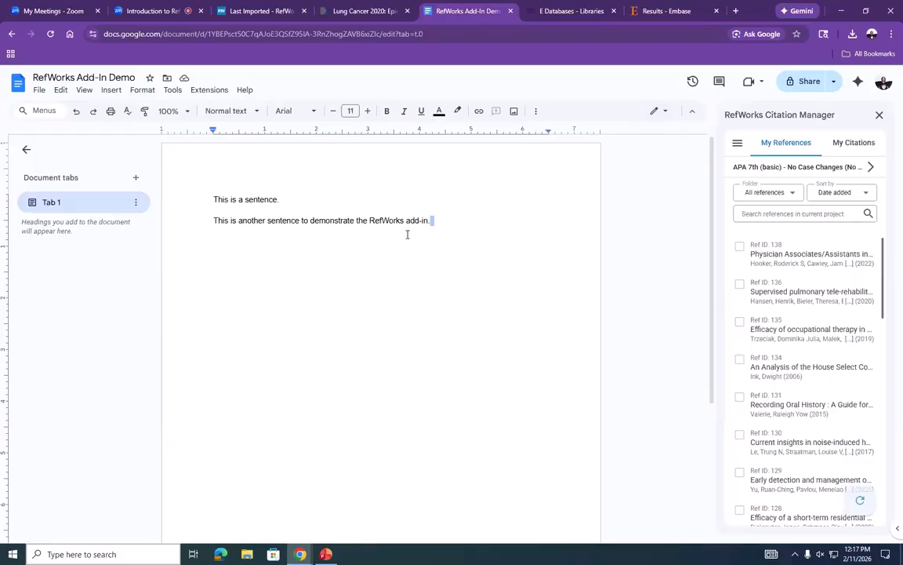
pyautogui.click(209, 91)
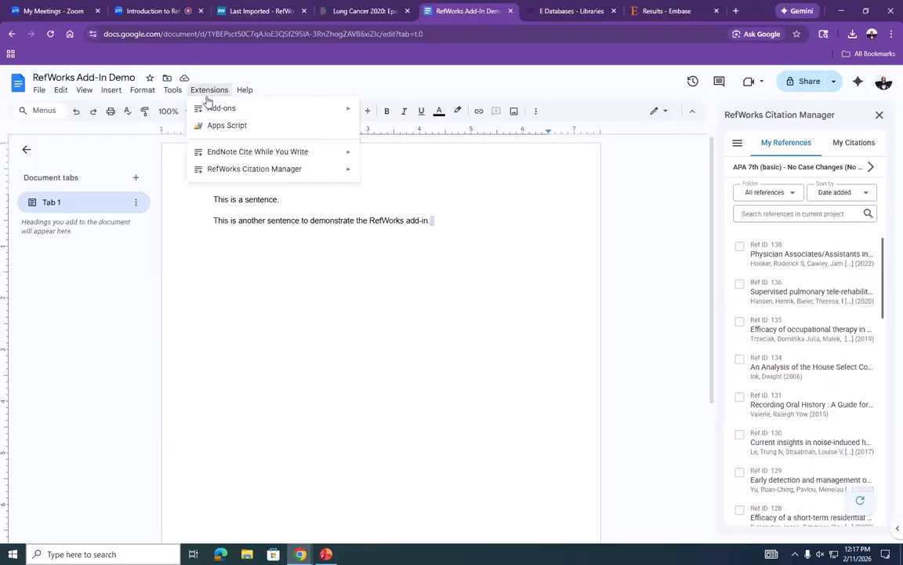
pyautogui.moveTo(199, 109)
pyautogui.click(382, 112)
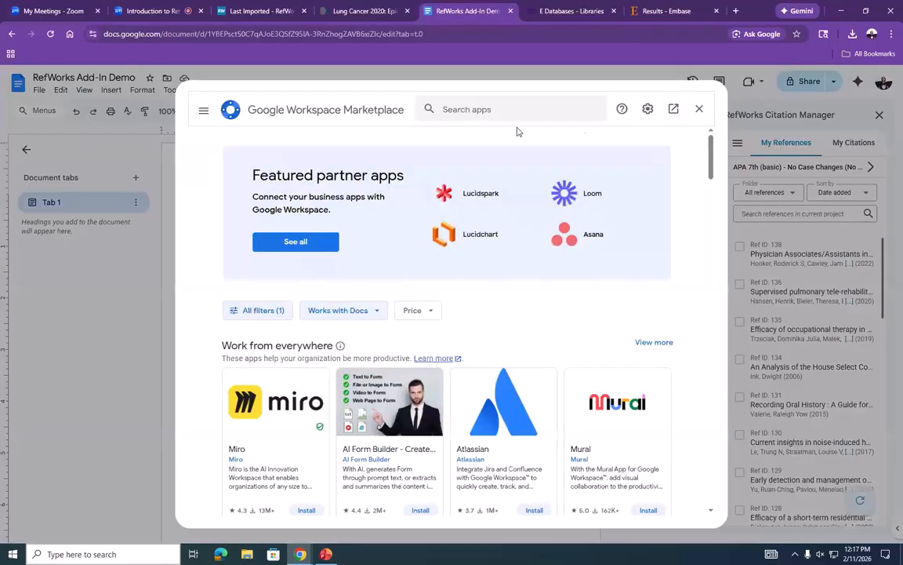
pyautogui.click(705, 115)
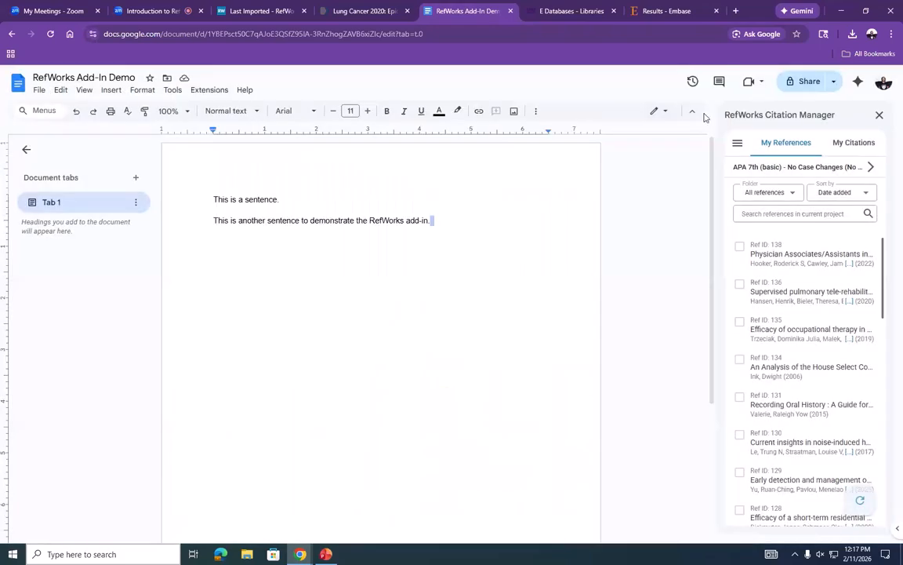
pyautogui.click(210, 90)
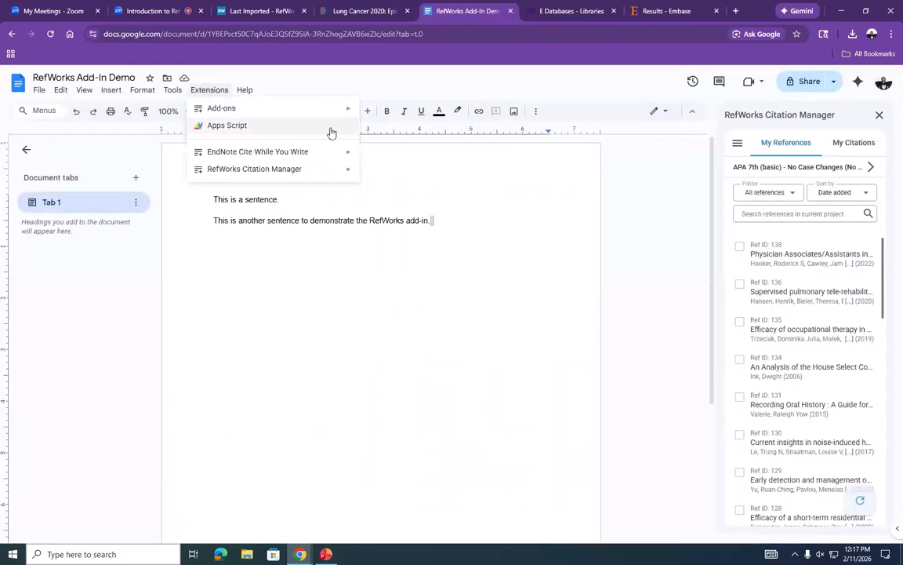
pyautogui.moveTo(338, 153)
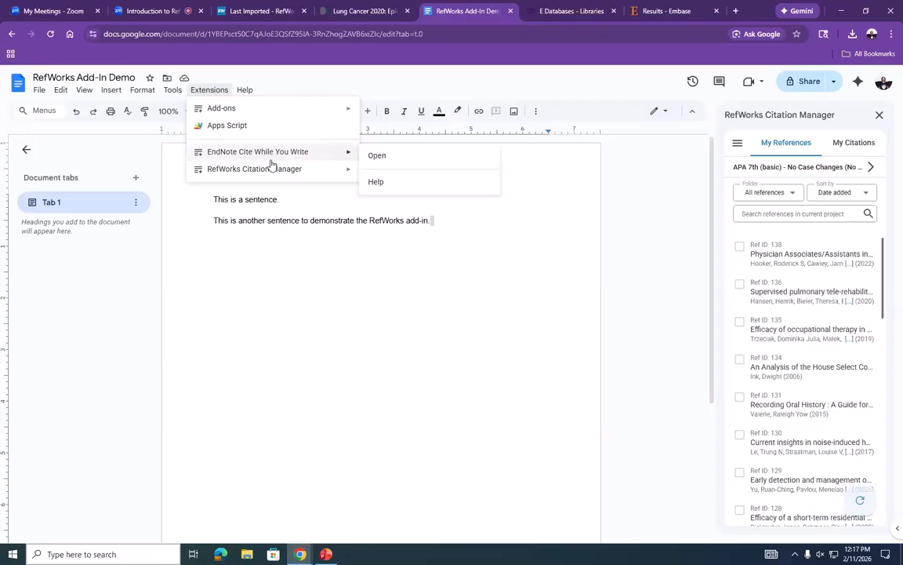
pyautogui.click(301, 255)
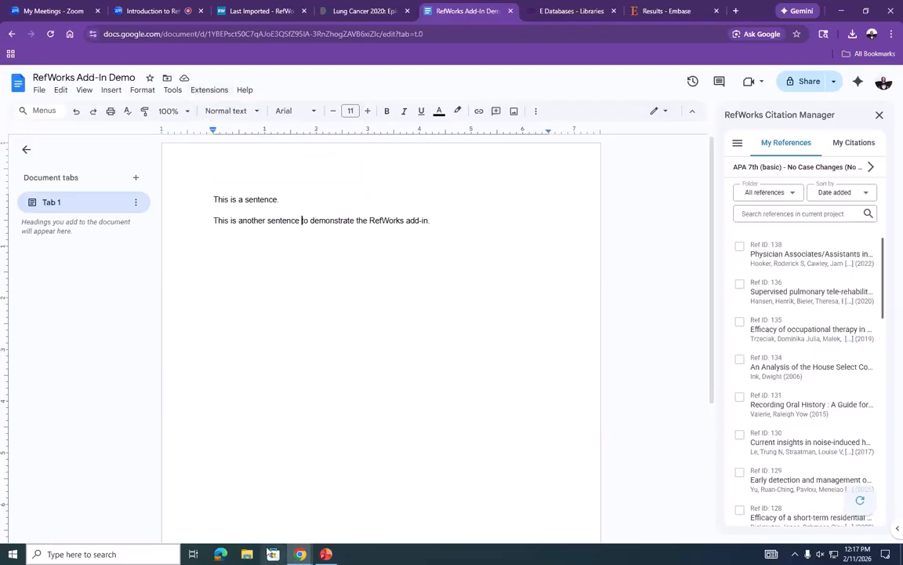
# Find and launch Word, and create a blank document
pyautogui.click(131, 547)
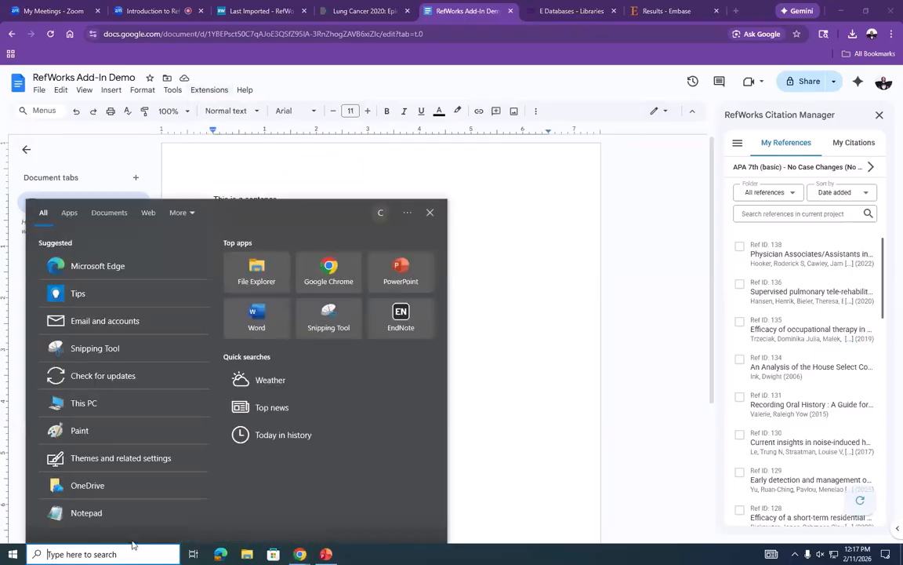
pyautogui.write('word')
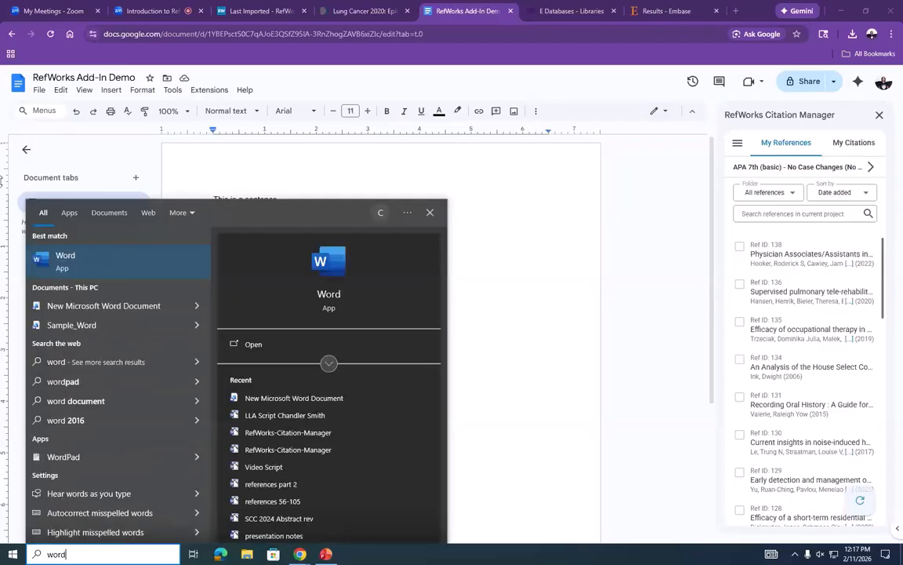
pyautogui.click(114, 249)
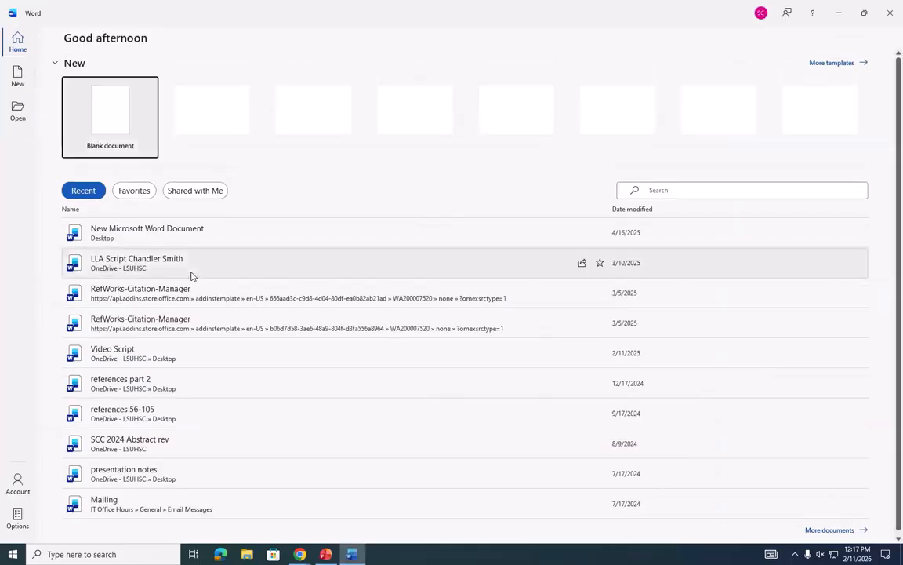
pyautogui.click(114, 123)
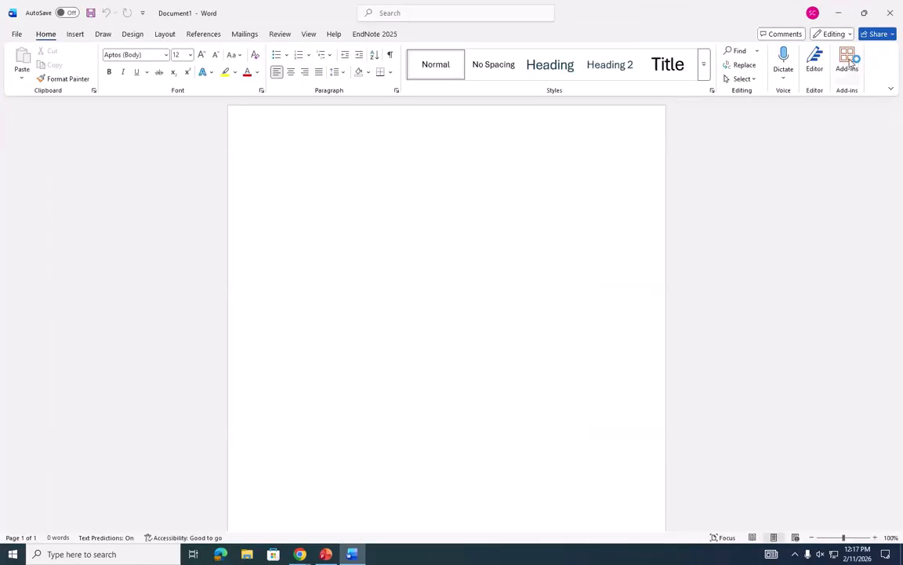
# Check the available Word add-ins, open the RefWorks - RCM add-in and close its sidebar
pyautogui.click(849, 64)
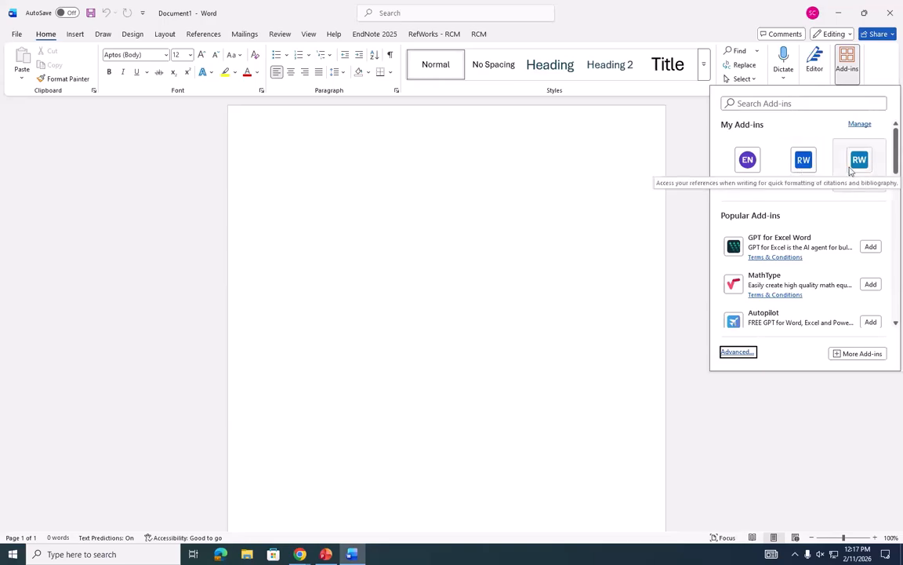
pyautogui.click(817, 168)
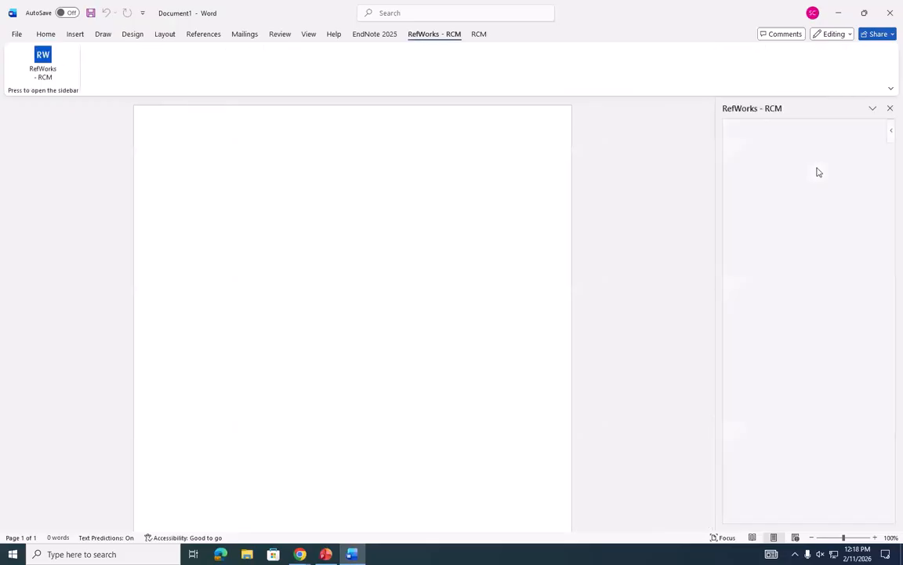
pyautogui.click(889, 108)
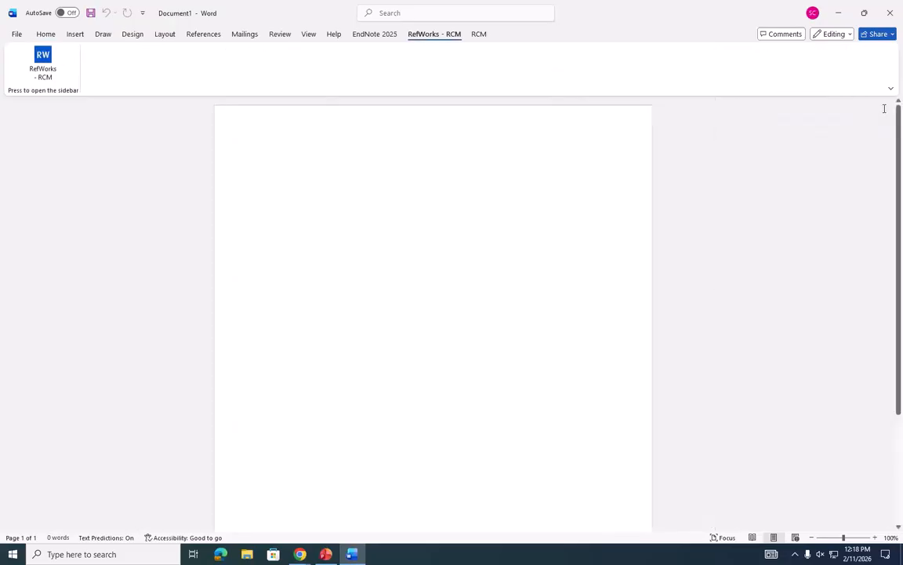
pyautogui.click(19, 36)
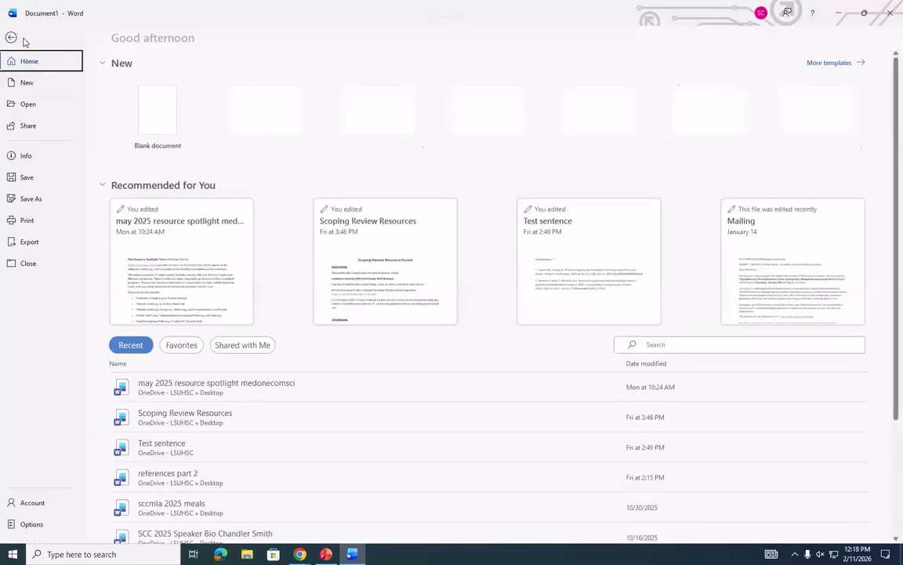
pyautogui.click(11, 37)
# Open the RefWorks Citation Manager sidebar to check its reference list, and close Word without saving the document
pyautogui.click(477, 34)
pyautogui.click(29, 67)
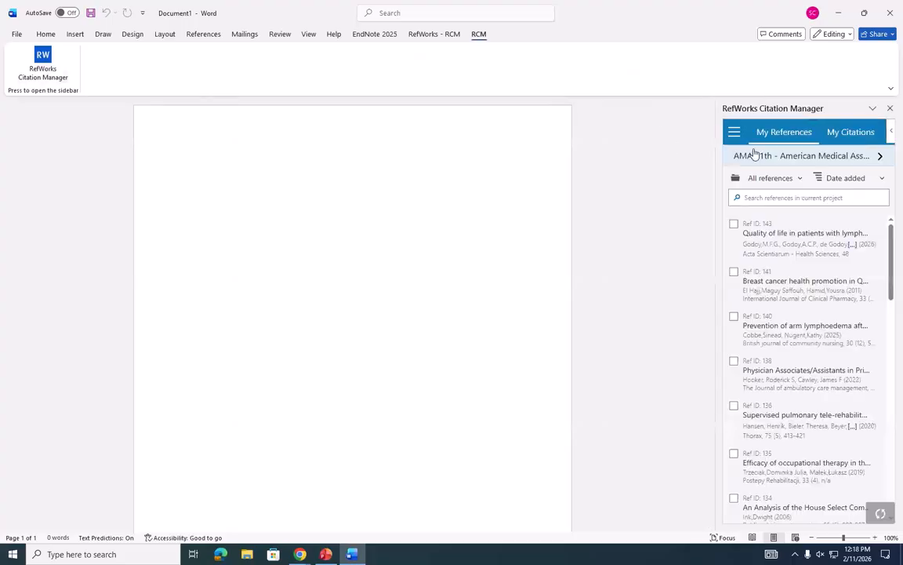
pyautogui.moveTo(855, 239)
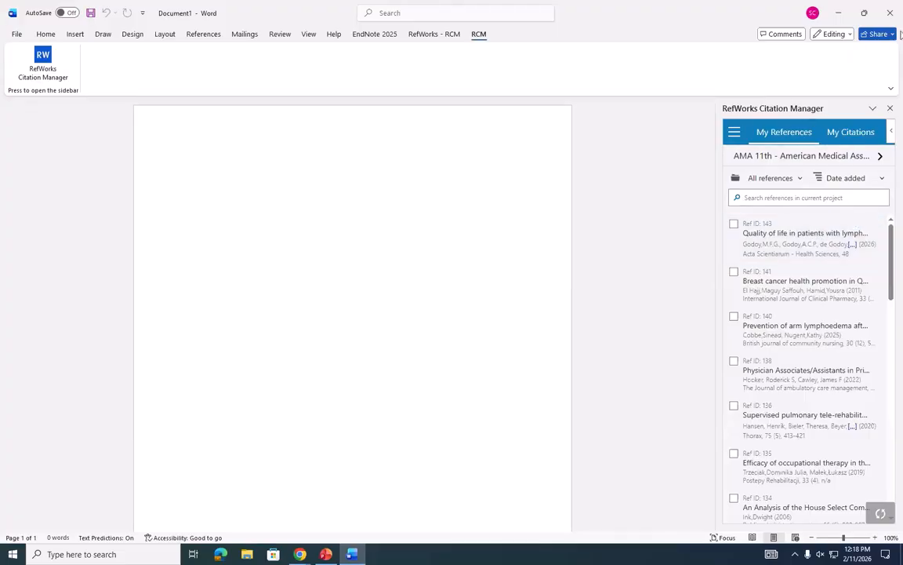
pyautogui.click(891, 7)
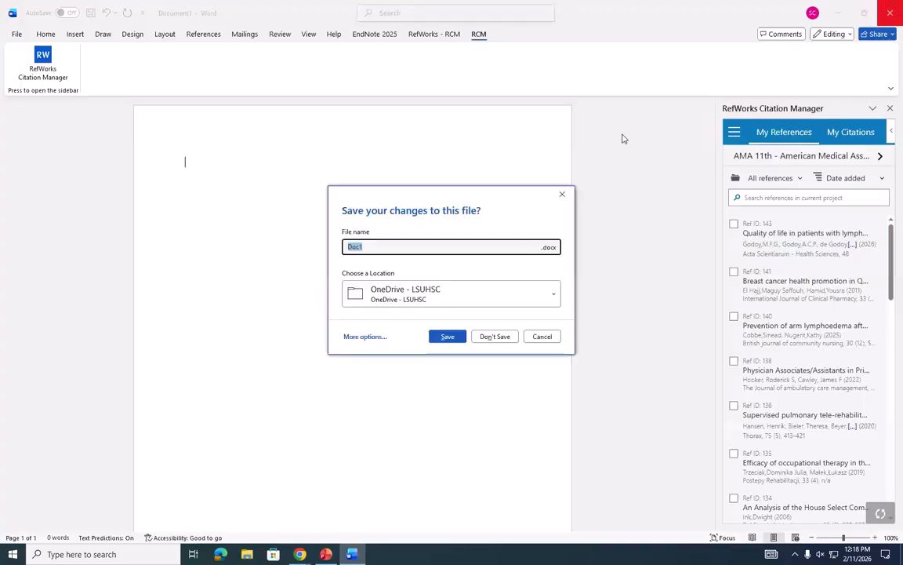
pyautogui.click(495, 336)
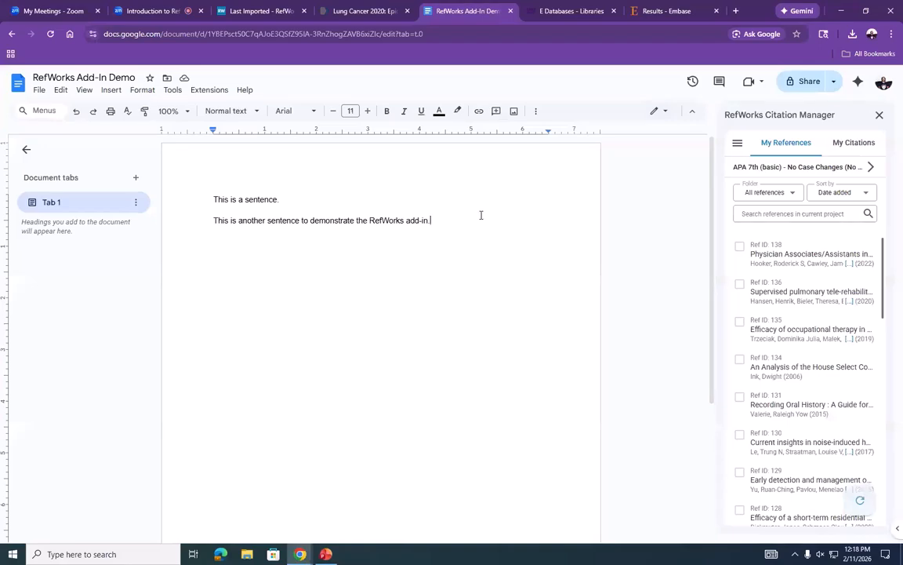
# Place the cursor after "This is a sentence." in the Google Docs document and refresh the references from RefWorks
pyautogui.click(303, 203)
pyautogui.click(737, 144)
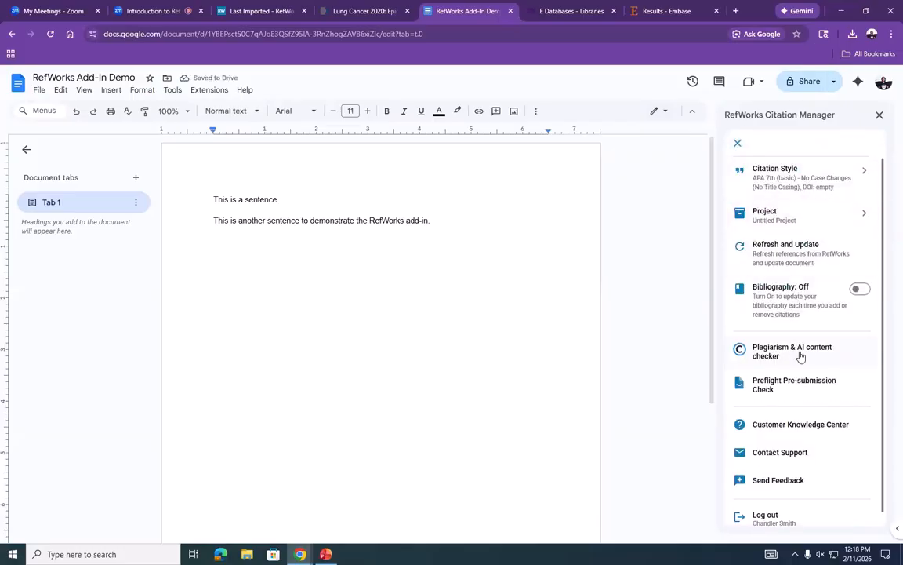
pyautogui.click(783, 259)
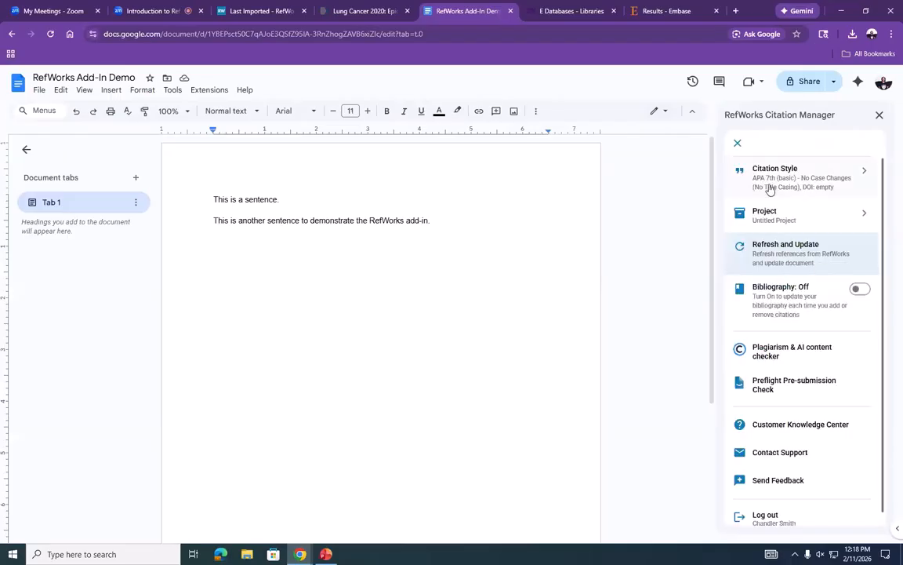
pyautogui.click(737, 143)
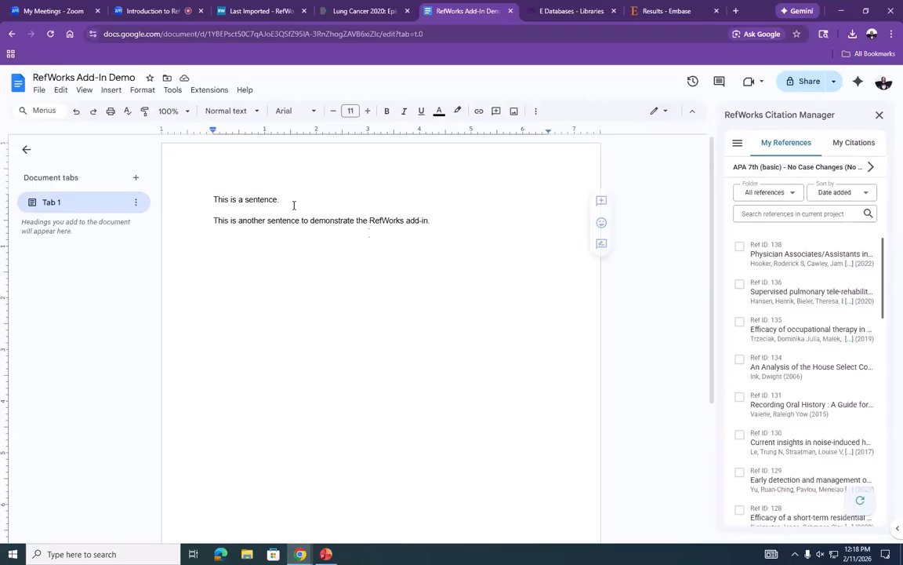
# Insert an in-text citation for Ref ID 128 after the first sentence
pyautogui.scroll(-2, 790, 315)
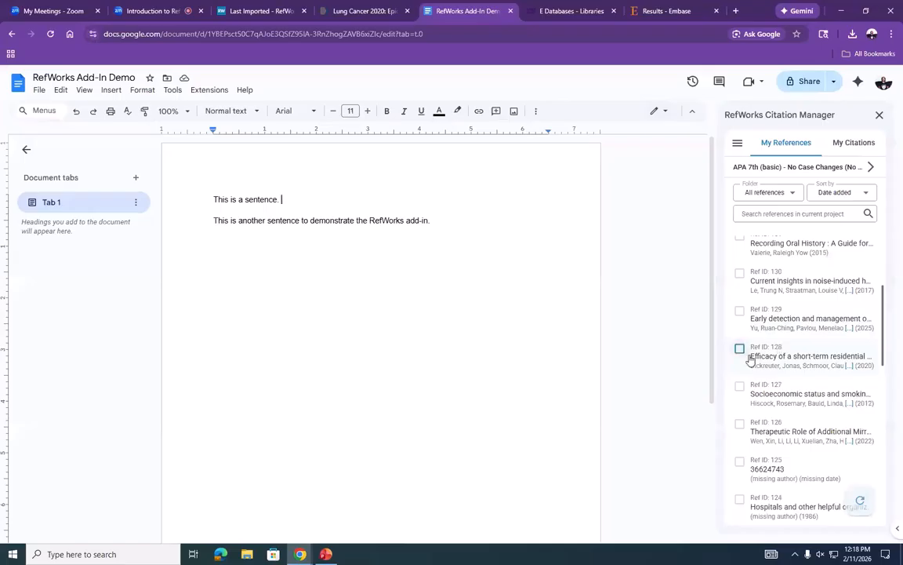
pyautogui.click(739, 348)
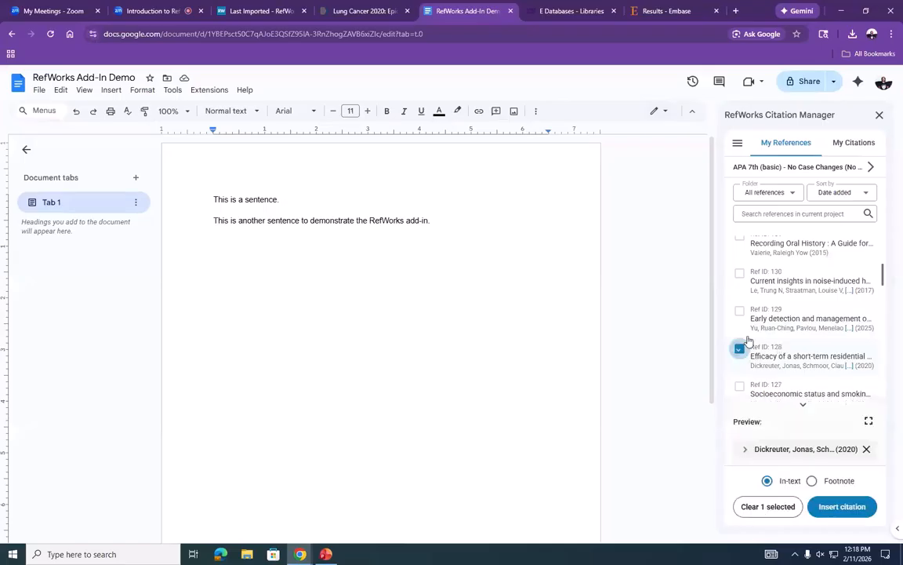
pyautogui.click(842, 506)
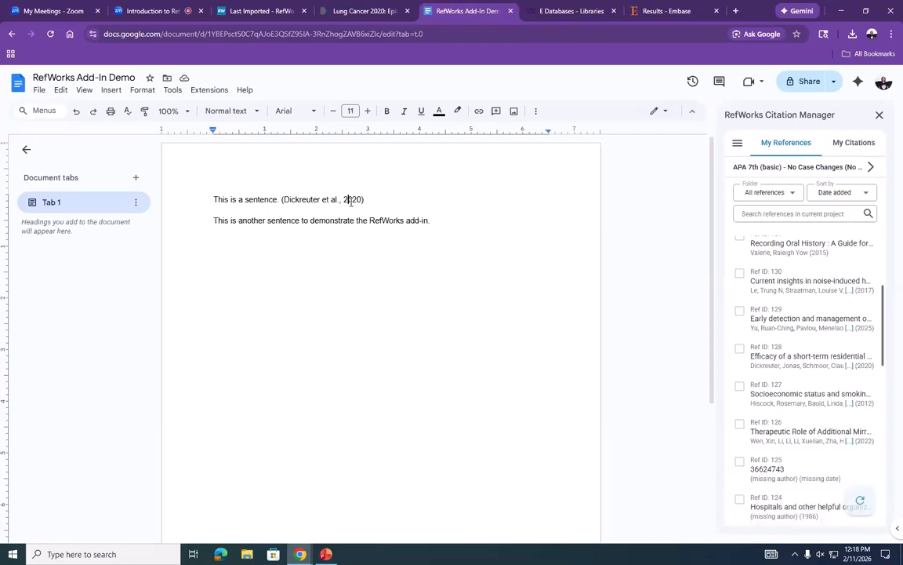
# Delete the in-text citation that follows "This is a sentence."
pyautogui.doubleClick(316, 200)
pyautogui.click(352, 223)
pyautogui.scroll(3, 806, 204)
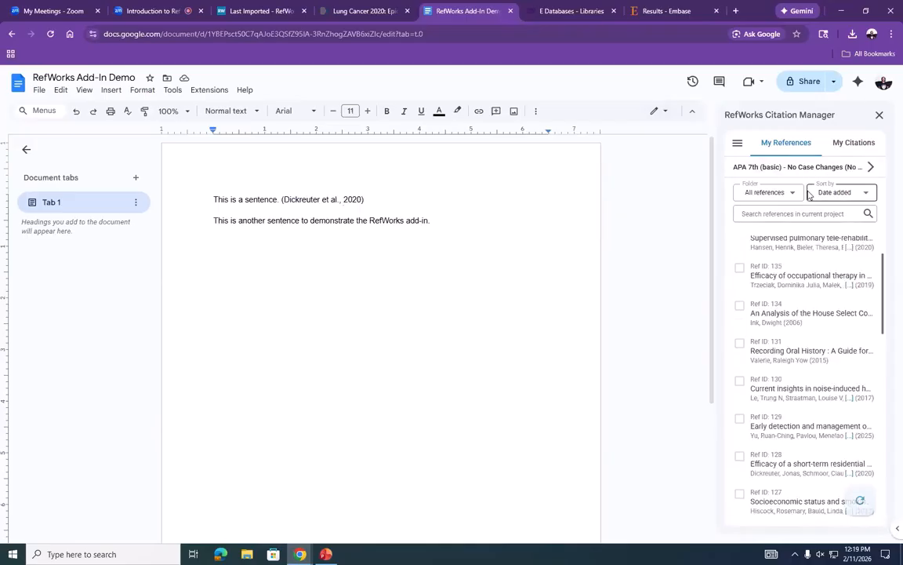
pyautogui.click(737, 142)
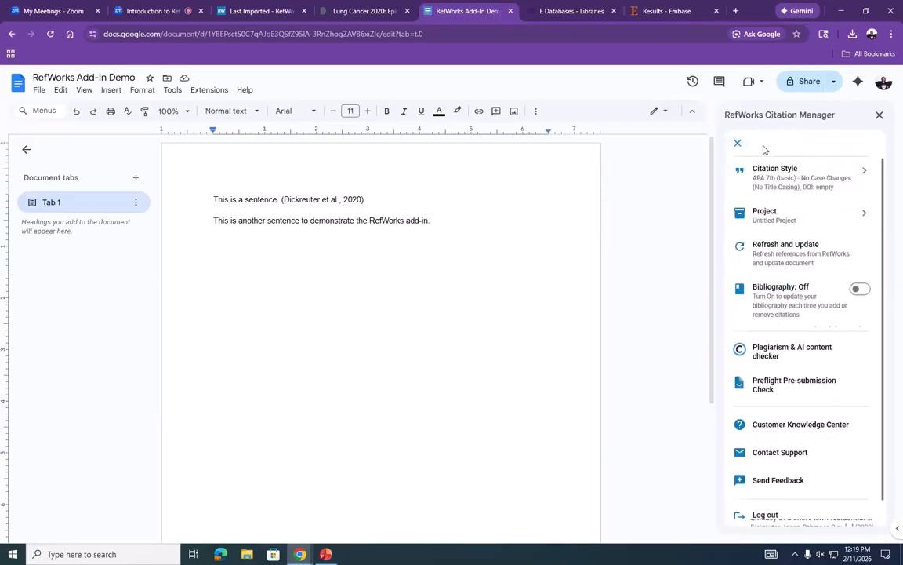
pyautogui.tripleClick(355, 200)
pyautogui.click(397, 206)
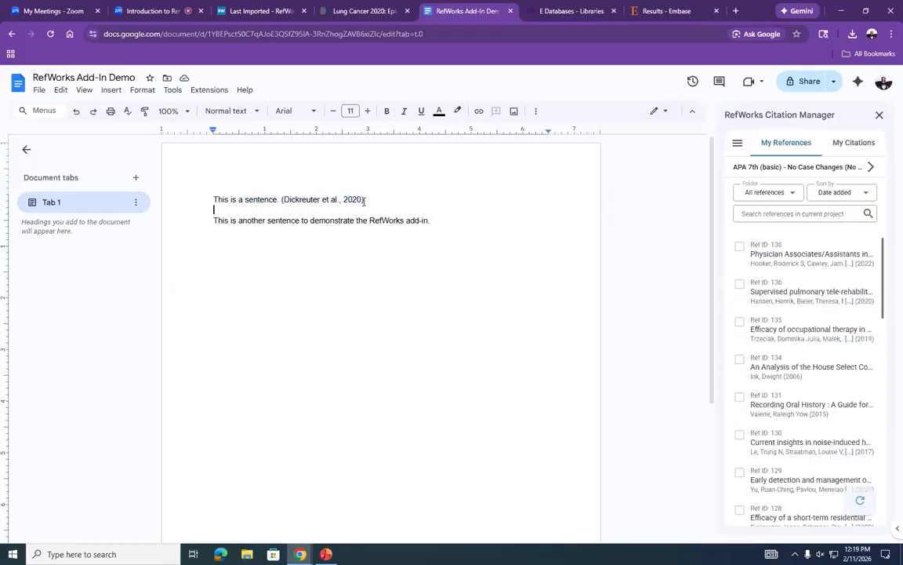
pyautogui.press('BackSpace')
pyautogui.press('BackSpace')
pyautogui.press('BackSpace')
pyautogui.press('BackSpace')
pyautogui.press('BackSpace')
pyautogui.press('BackSpace')
pyautogui.press('BackSpace')
pyautogui.press('BackSpace')
pyautogui.press('BackSpace')
pyautogui.press('BackSpace')
pyautogui.press('BackSpace')
pyautogui.press('BackSpace')
pyautogui.press('BackSpace')
pyautogui.press('BackSpace')
pyautogui.press('BackSpace')
pyautogui.press('BackSpace')
pyautogui.press('BackSpace')
pyautogui.press('BackSpace')
pyautogui.press('BackSpace')
pyautogui.press('BackSpace')
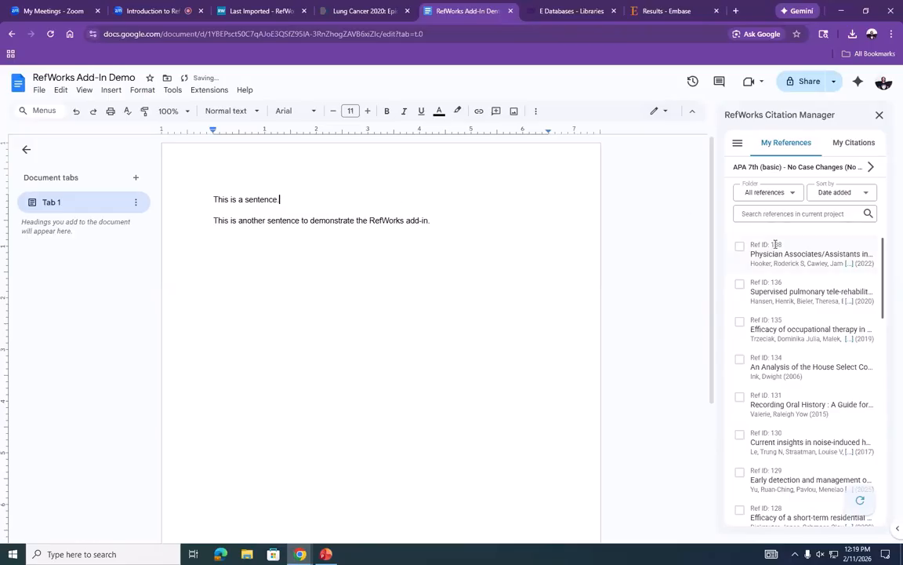
# Insert an in-text citation for Ref ID 131 after the first sentence and a combined one for Ref IDs 134 and 138 after the second
pyautogui.click(739, 399)
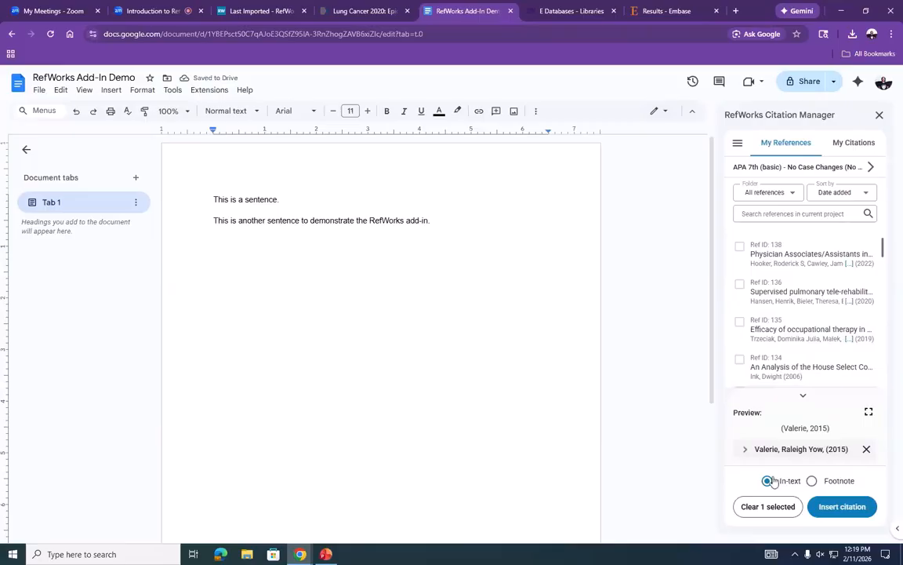
pyautogui.click(839, 507)
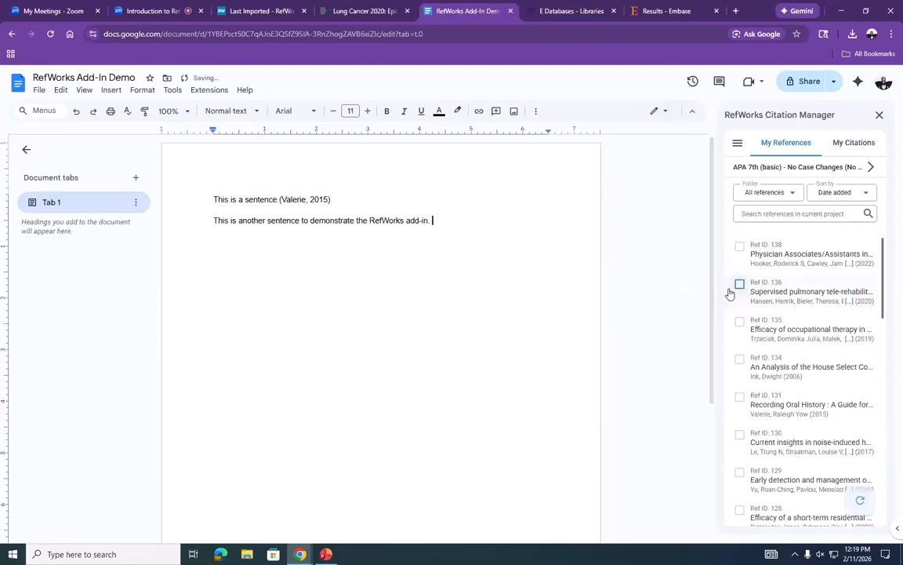
pyautogui.click(739, 360)
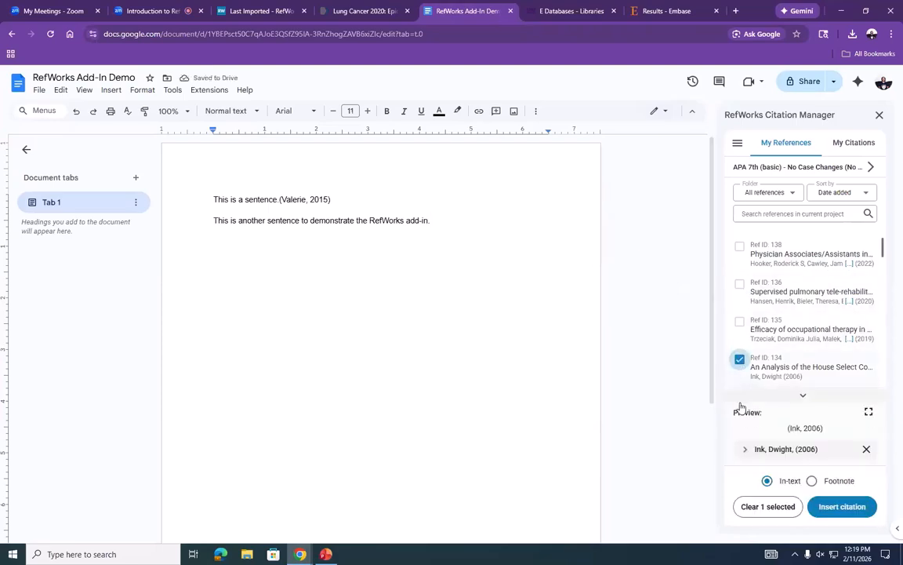
pyautogui.click(740, 248)
pyautogui.click(856, 509)
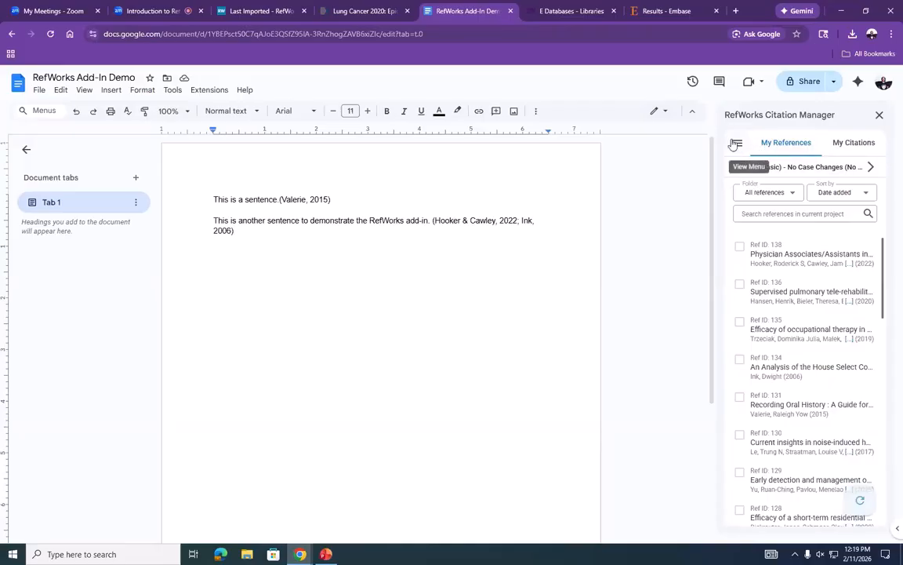
# Turn on the document's bibliography in the RefWorks Citation Manager options and return to the reference list
pyautogui.click(736, 144)
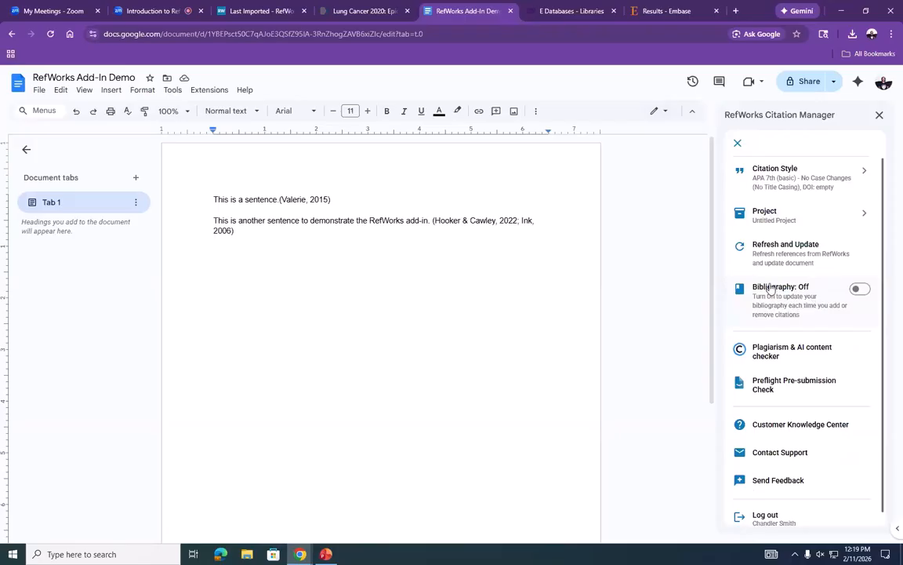
pyautogui.click(737, 143)
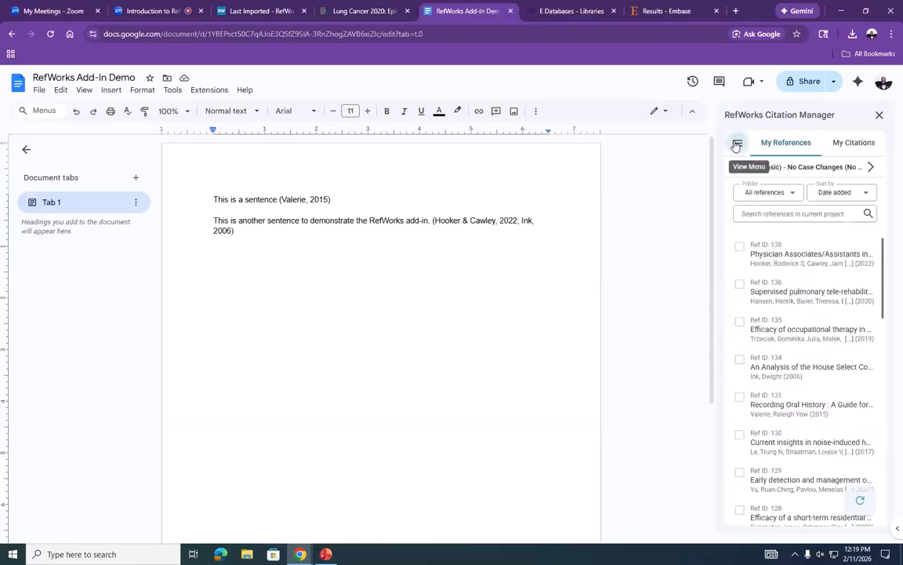
pyautogui.click(735, 145)
pyautogui.click(861, 294)
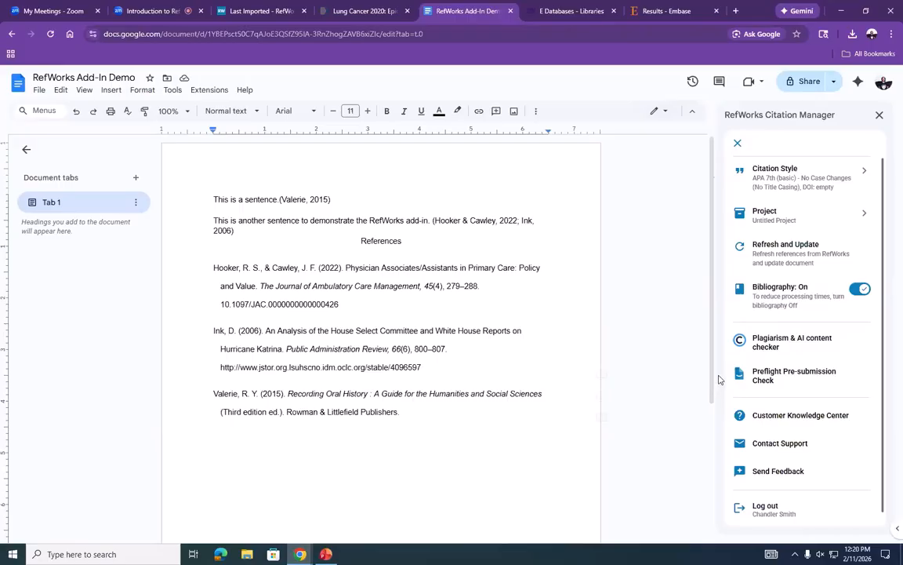
pyautogui.click(737, 142)
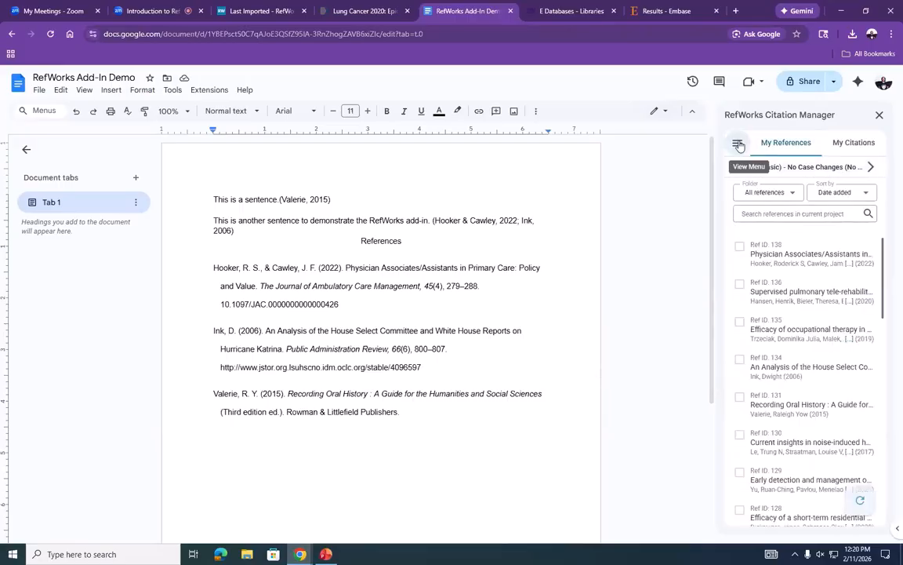
# Turn off the bibliography and delete the in-text citation after "This is a sentence.", keeping the sentence's period
pyautogui.click(737, 143)
pyautogui.click(857, 290)
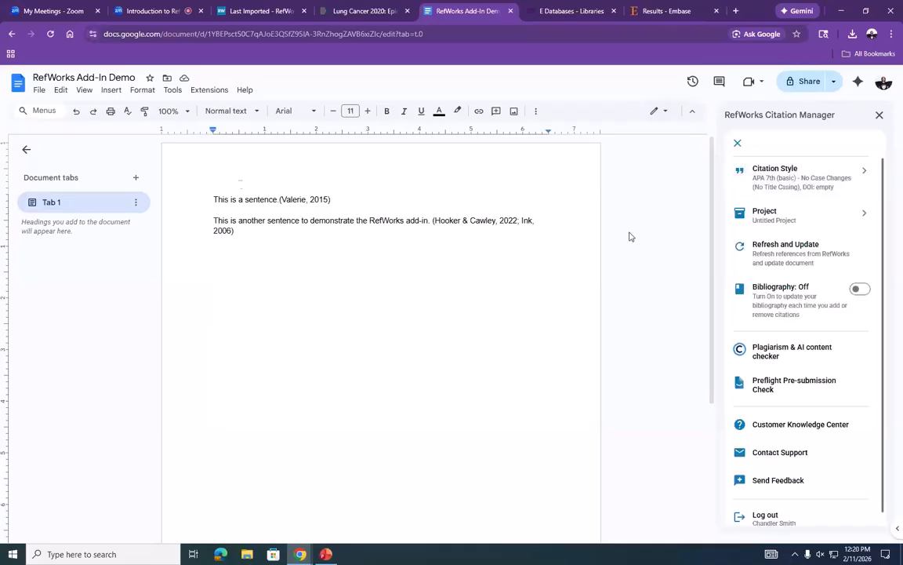
pyautogui.click(331, 198)
pyautogui.press('BackSpace')
pyautogui.press('BackSpace')
pyautogui.press('BackSpace')
pyautogui.press('BackSpace')
pyautogui.press('BackSpace')
pyautogui.press('BackSpace')
pyautogui.press('BackSpace')
pyautogui.press('BackSpace')
pyautogui.write('.')
# Turn the bibliography back on to rebuild the reference list from the remaining citations, and return to the references
pyautogui.click(859, 288)
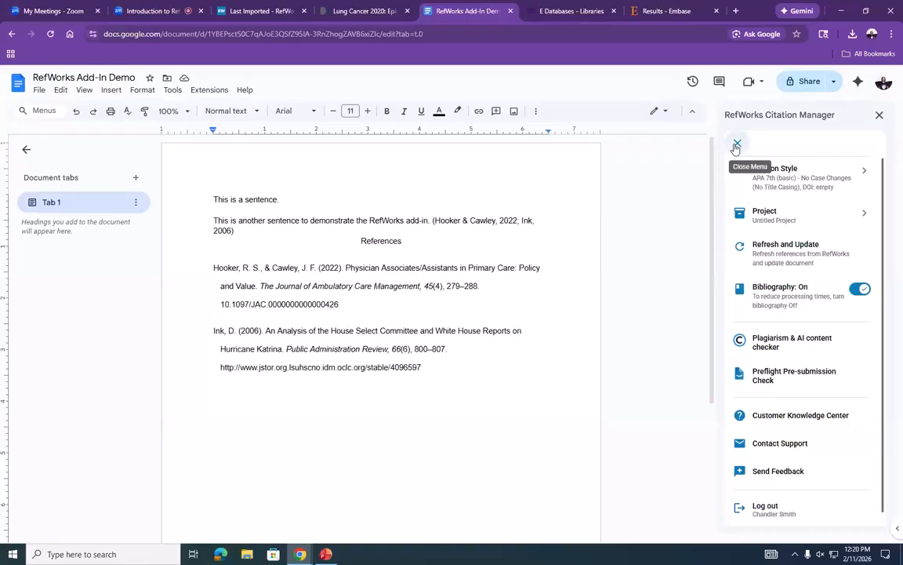
pyautogui.click(737, 146)
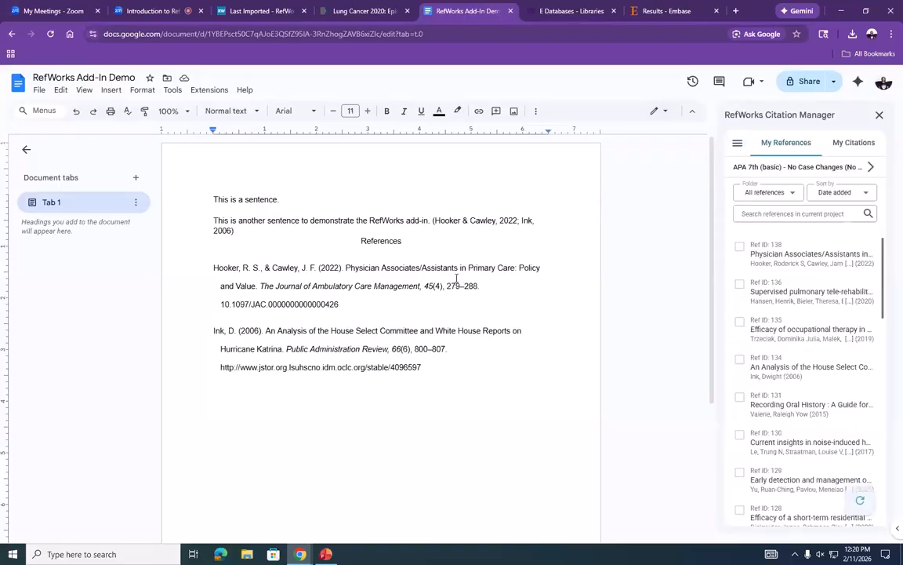